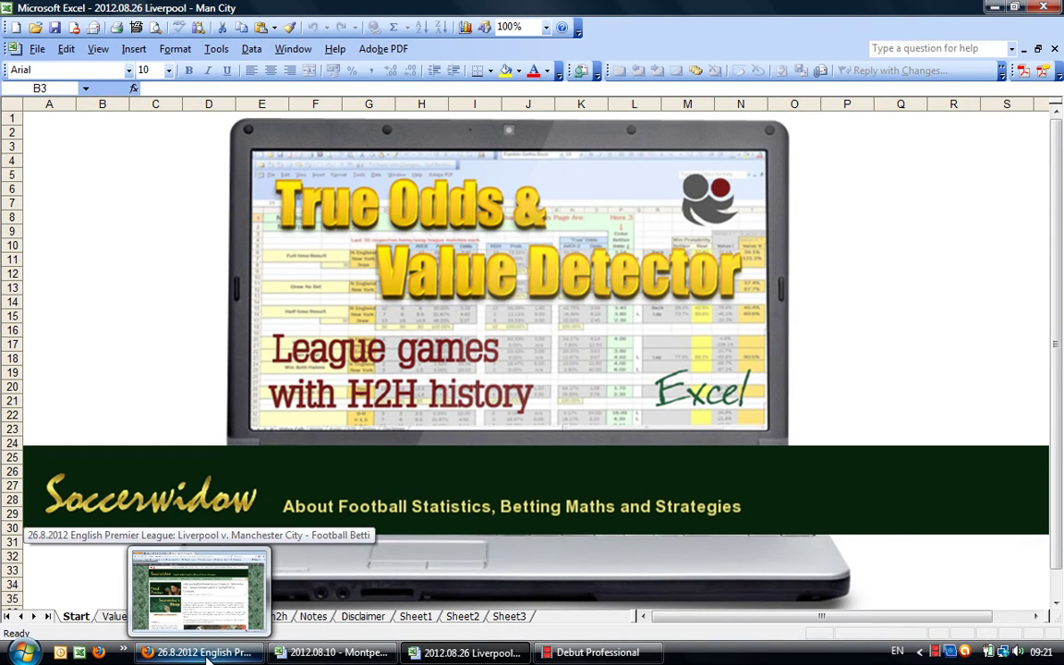
Bring the Soccerwidow preview of Liverpool v Man City (26.8.2012) to the front in Firefox
left_click(207, 656)
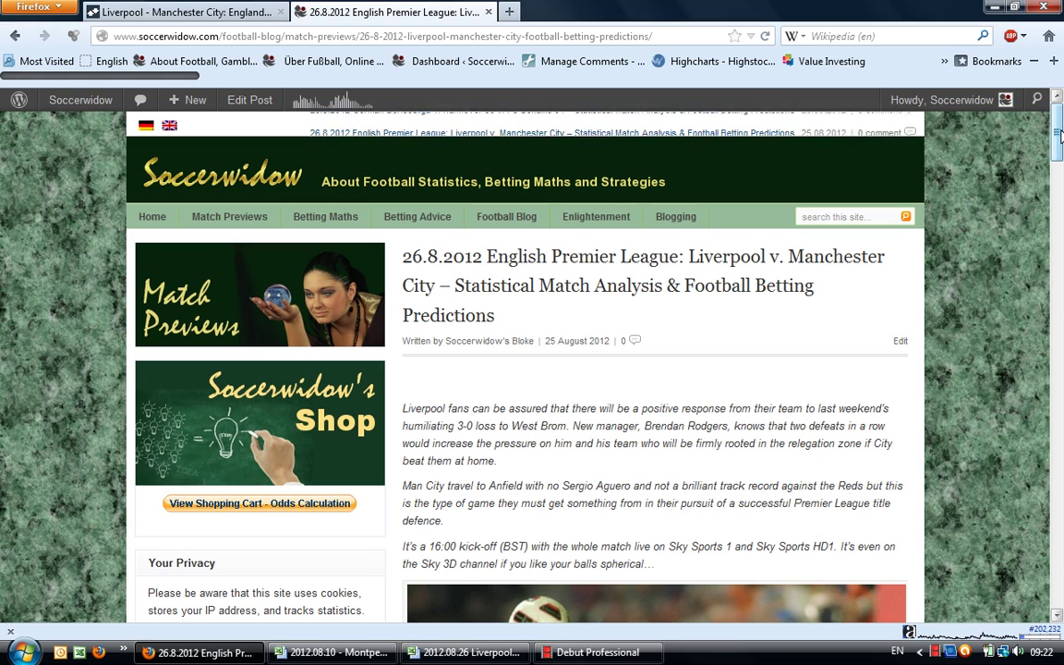
Scroll the preview down to Identified Value Bets, showing lay Man City at 2.48 with 87.2% value
scroll(1061, 135, "down", 1)
left_click_drag(1060, 135, 1060, 329)
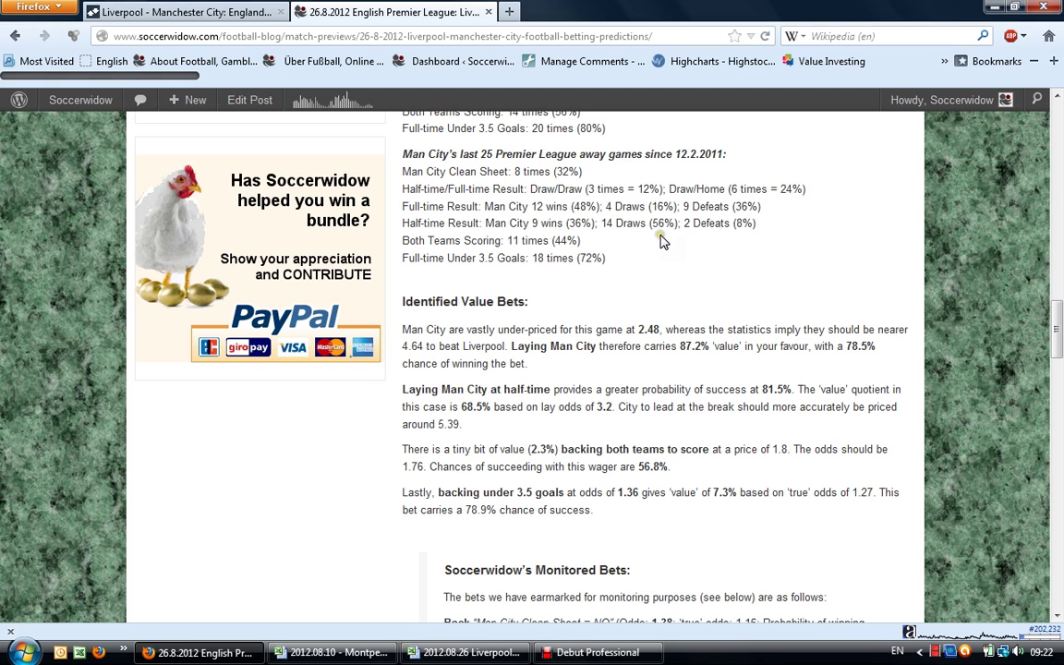
Compare the Betfair and Soccerwidow articles, read Betfair's German Fazit, then return to the odds workbook
left_click(185, 13)
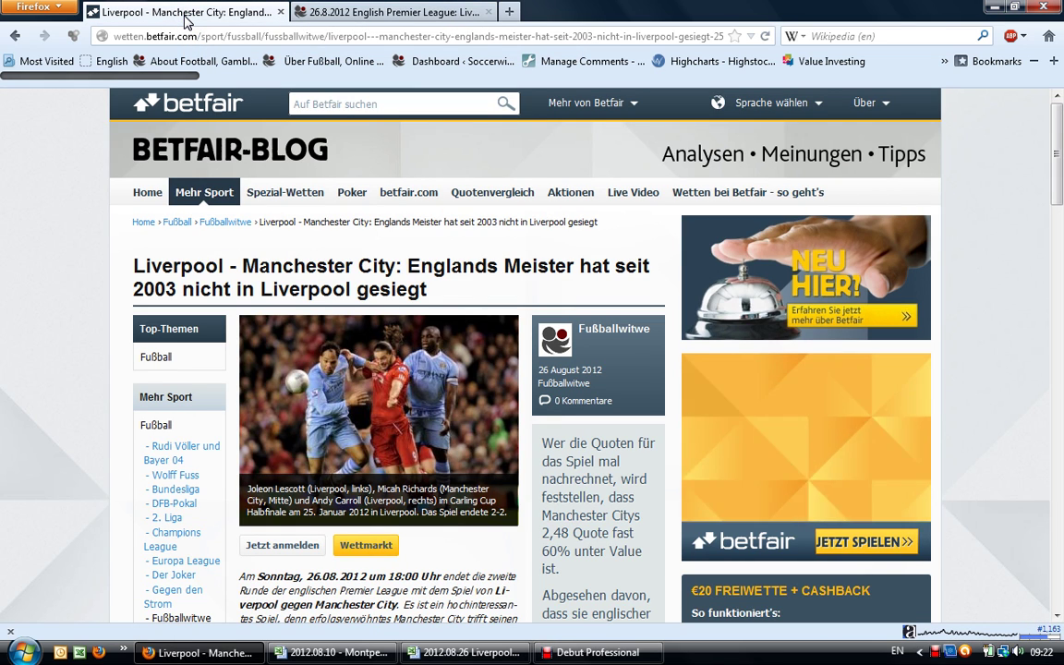
left_click(407, 13)
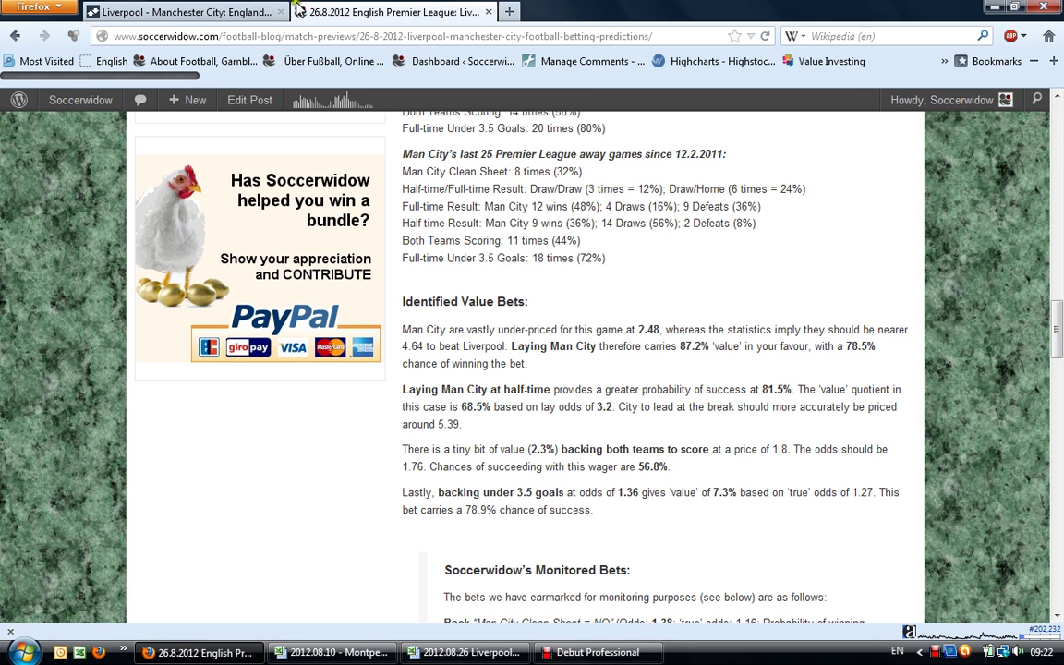
left_click(201, 13)
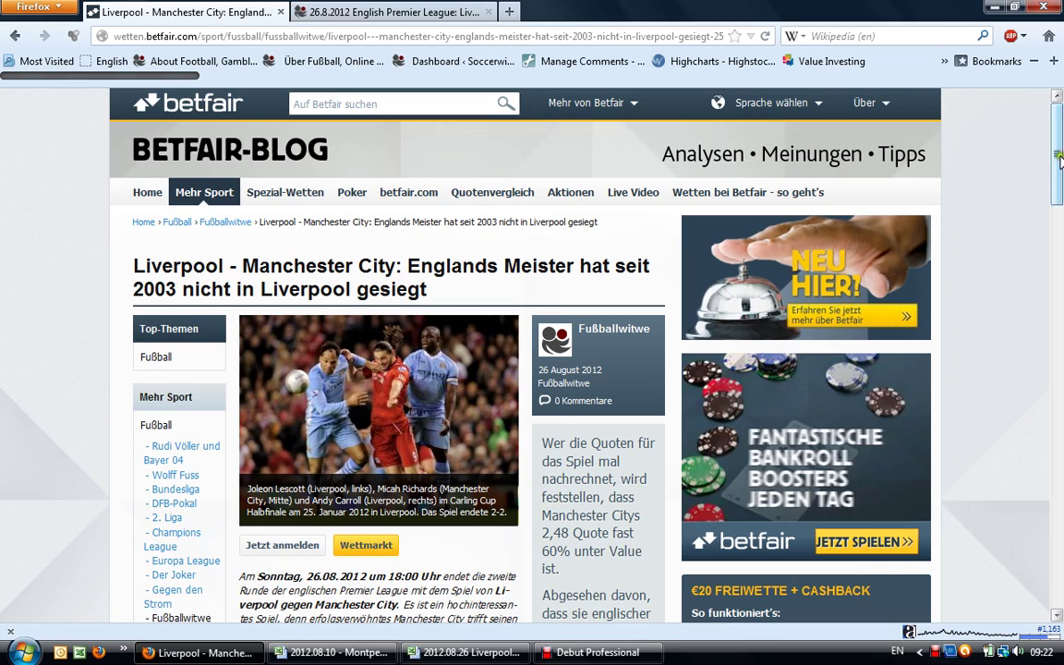
left_click_drag(1060, 159, 1060, 429)
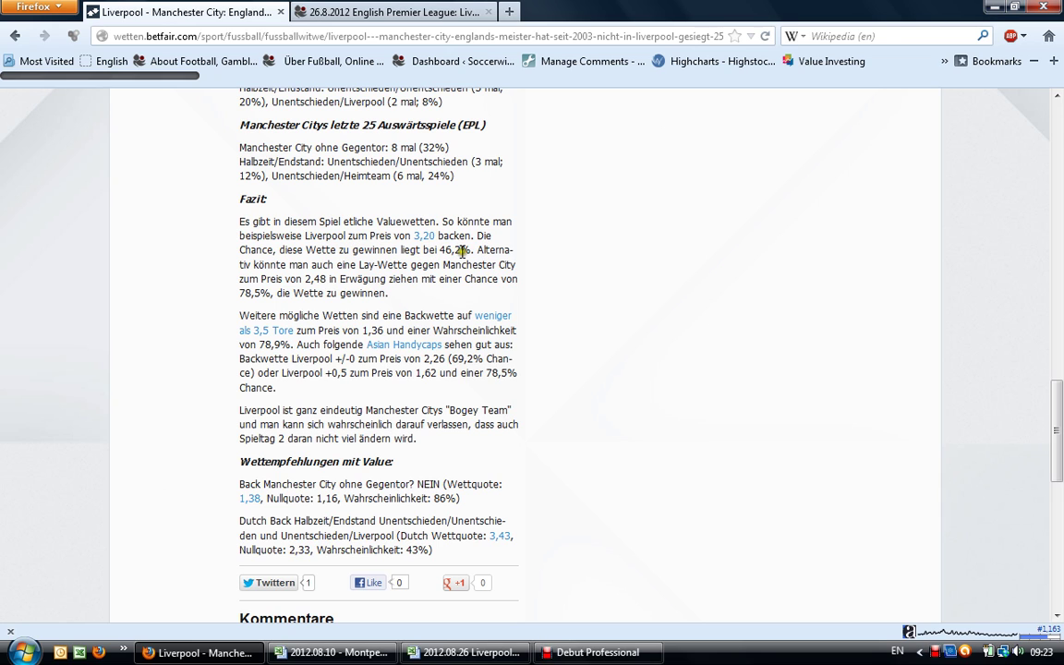
left_click(439, 658)
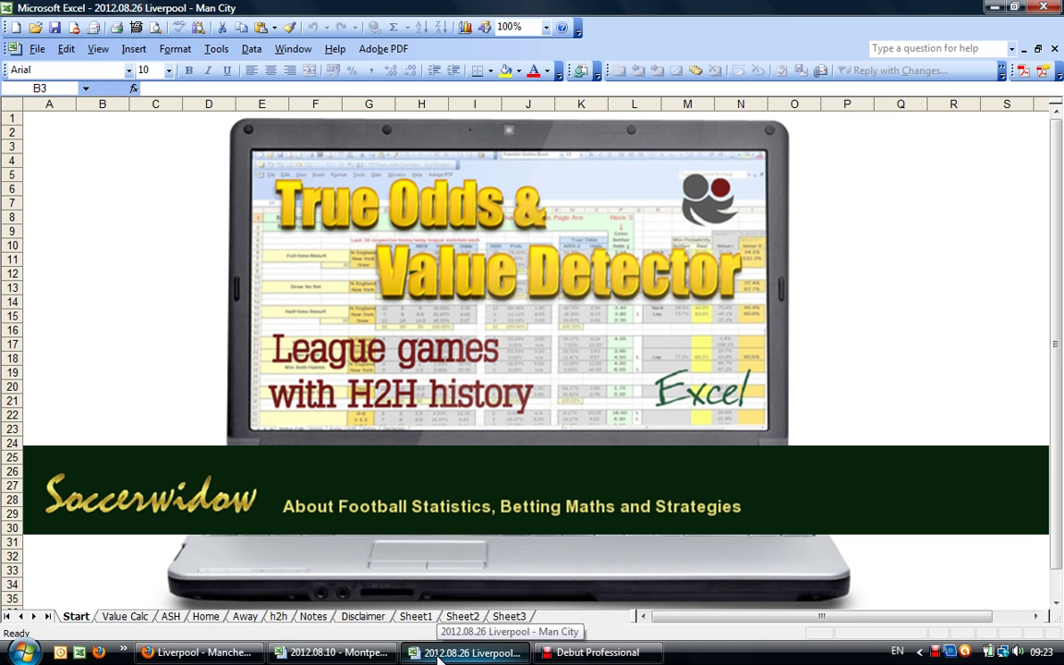
Show the Value Calc sheet with true odds 2.16, 4.64, 3.11 beside best odds 3.20, 2.48, 3.45
left_click(125, 616)
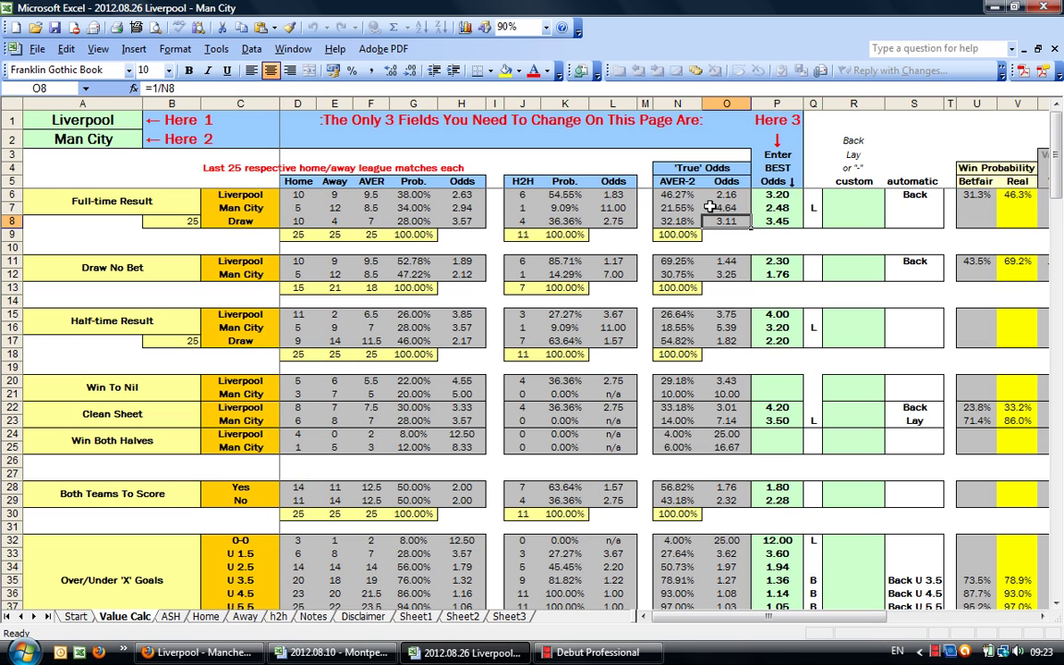
Fill O7:P7 (Man City's 4.64 true and 2.48 best odds) yellow, then go to the Home sheet
left_click_drag(710, 207, 765, 207)
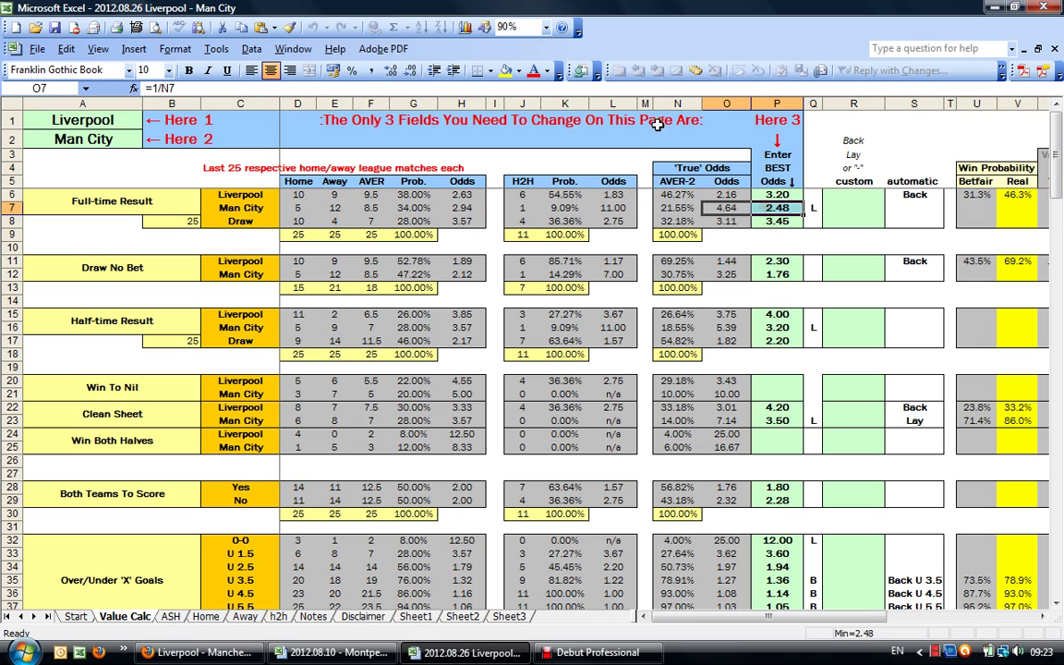
left_click(506, 71)
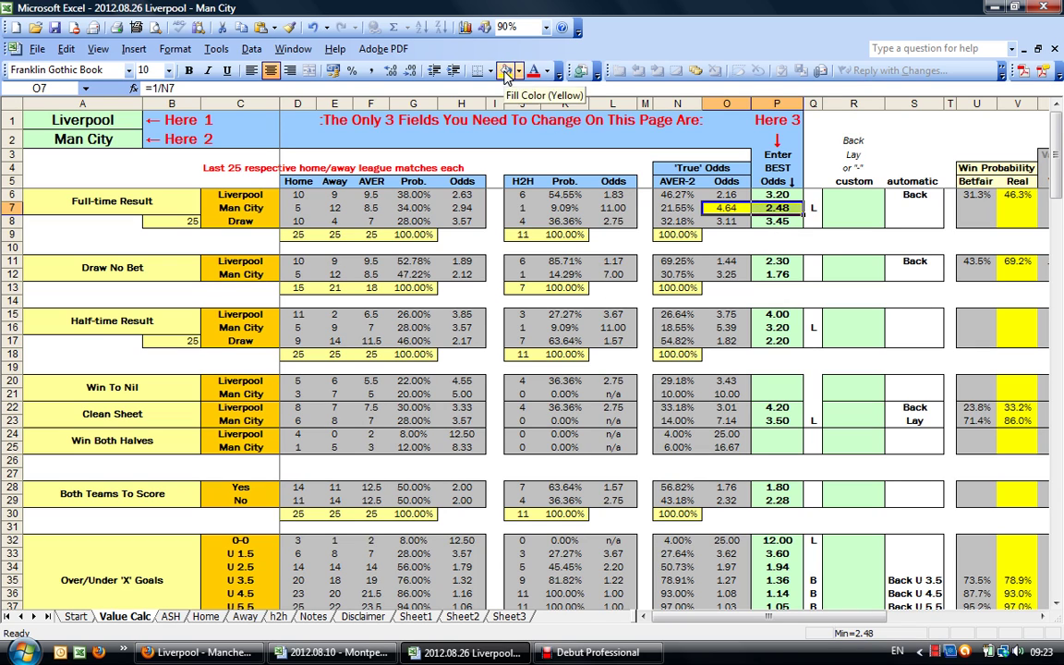
left_click(786, 235)
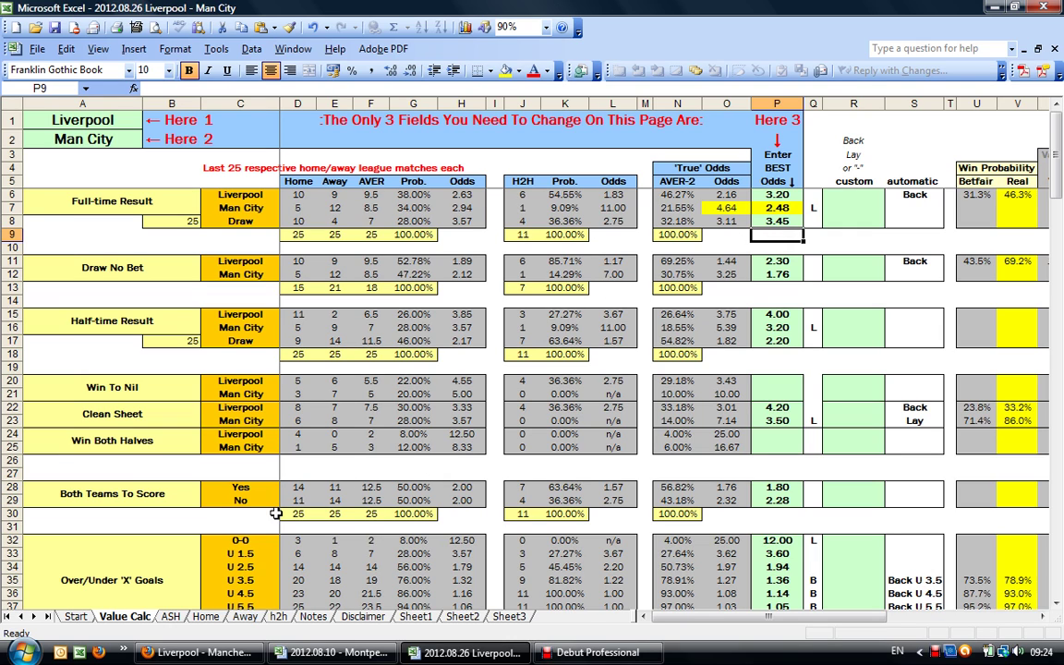
left_click(206, 618)
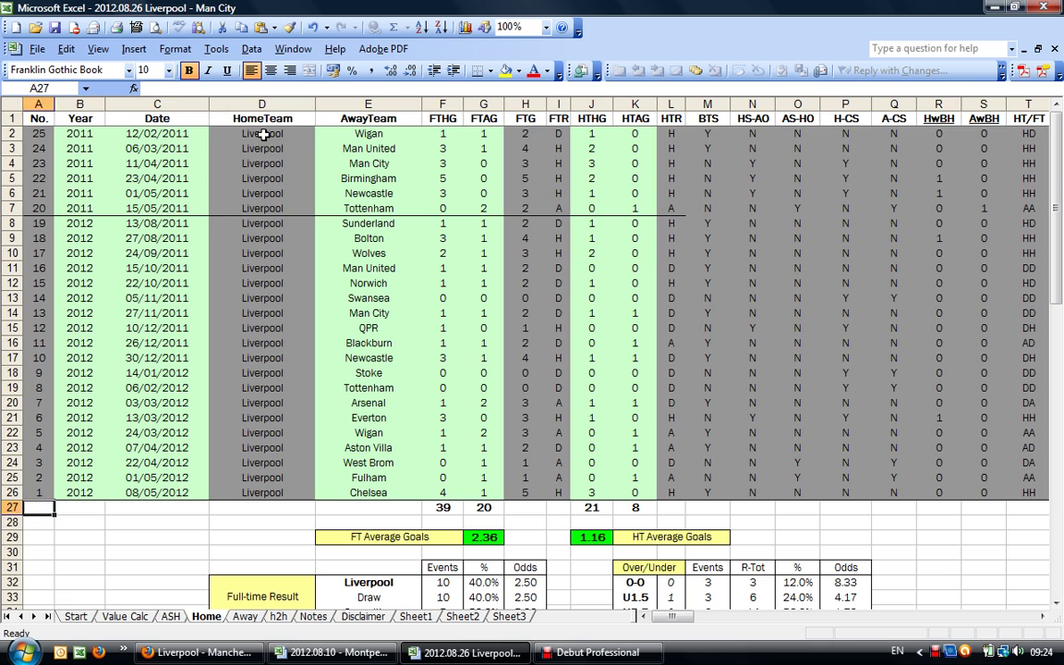
Review Liverpool's home-team, opponent and goal columns and the full-time home and away goal totals
left_click_drag(265, 130, 272, 492)
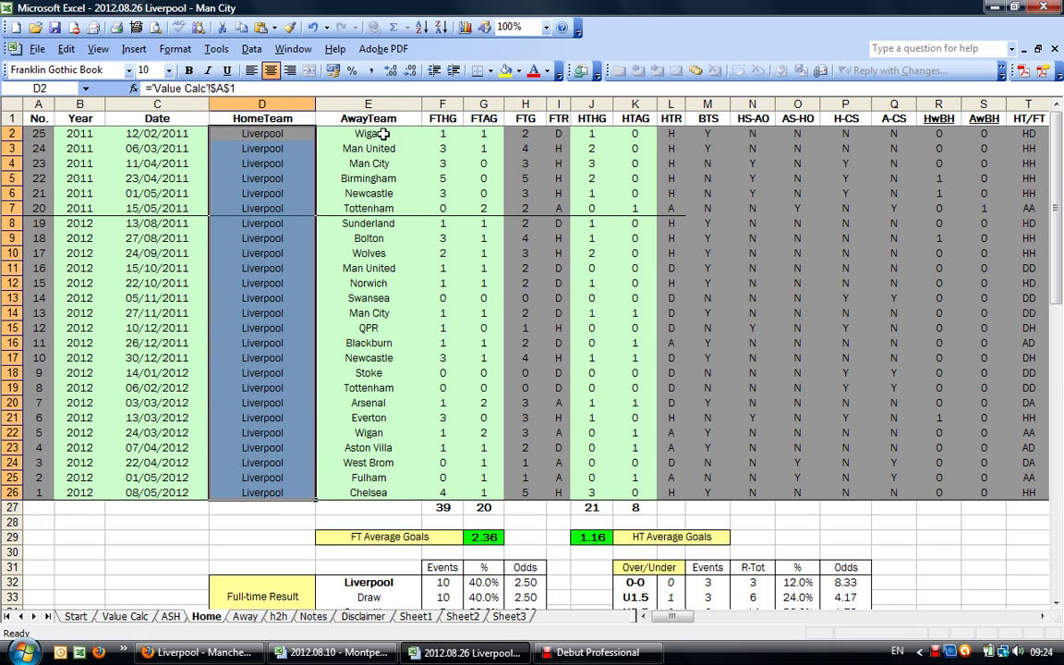
left_click_drag(381, 133, 382, 489)
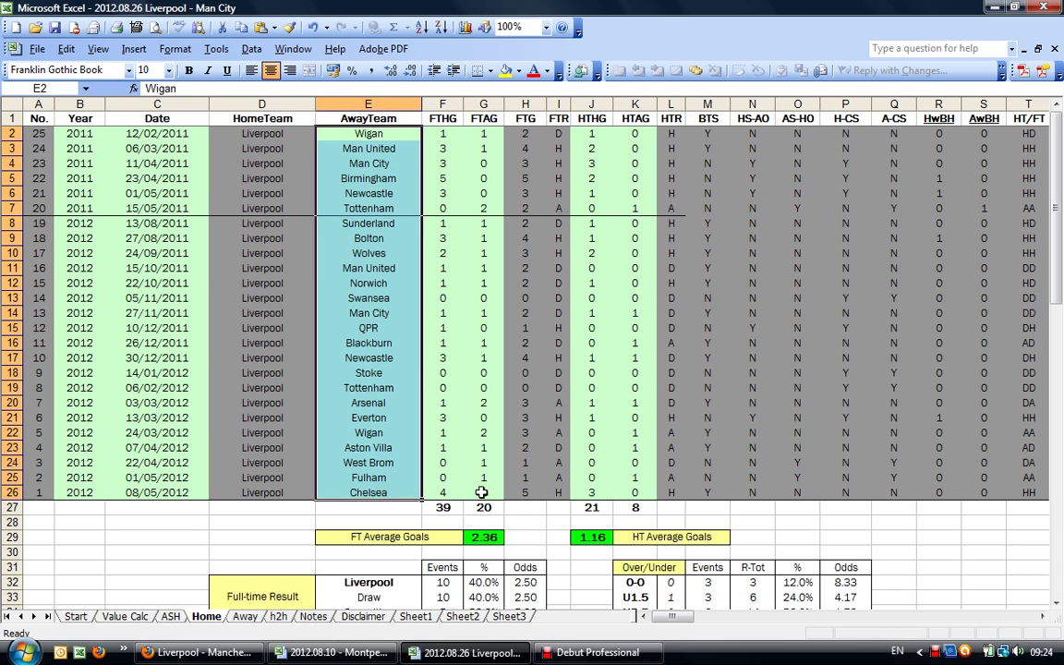
mouse_move(480, 492)
left_mouse_down()
mouse_move(442, 293)
mouse_move(437, 134)
left_mouse_up()
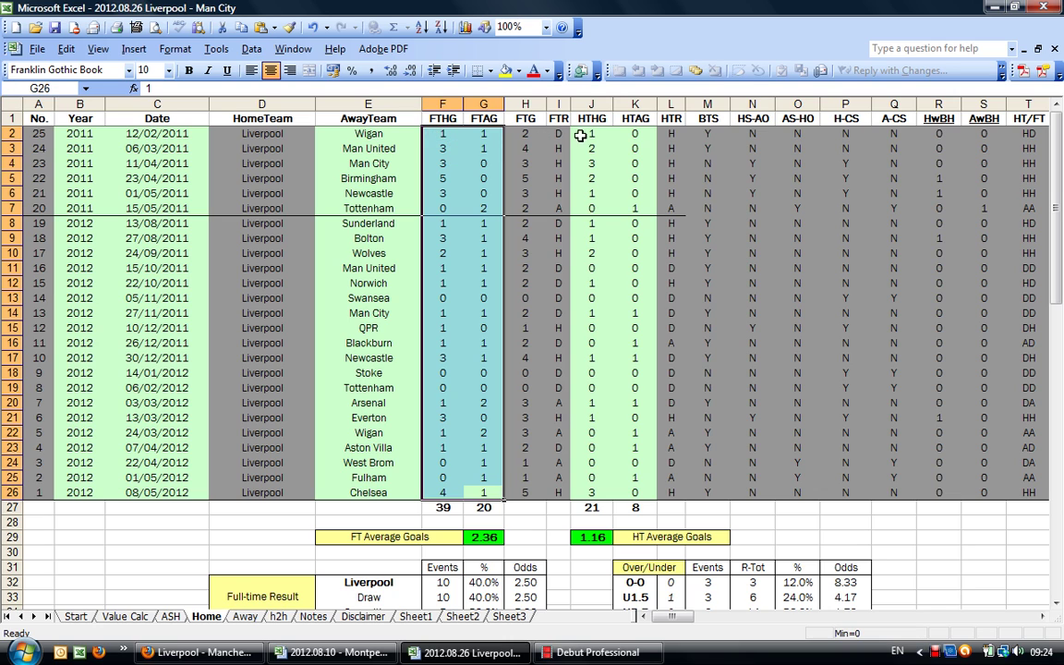
mouse_move(592, 133)
left_mouse_down()
mouse_move(626, 405)
mouse_move(624, 490)
left_mouse_up()
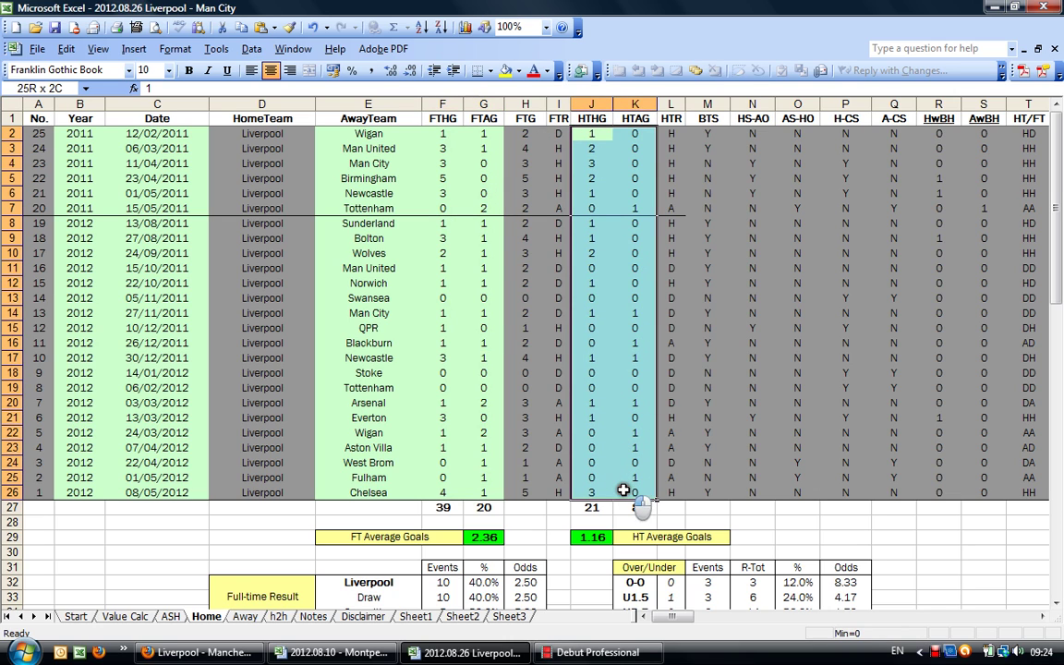
left_click(441, 507)
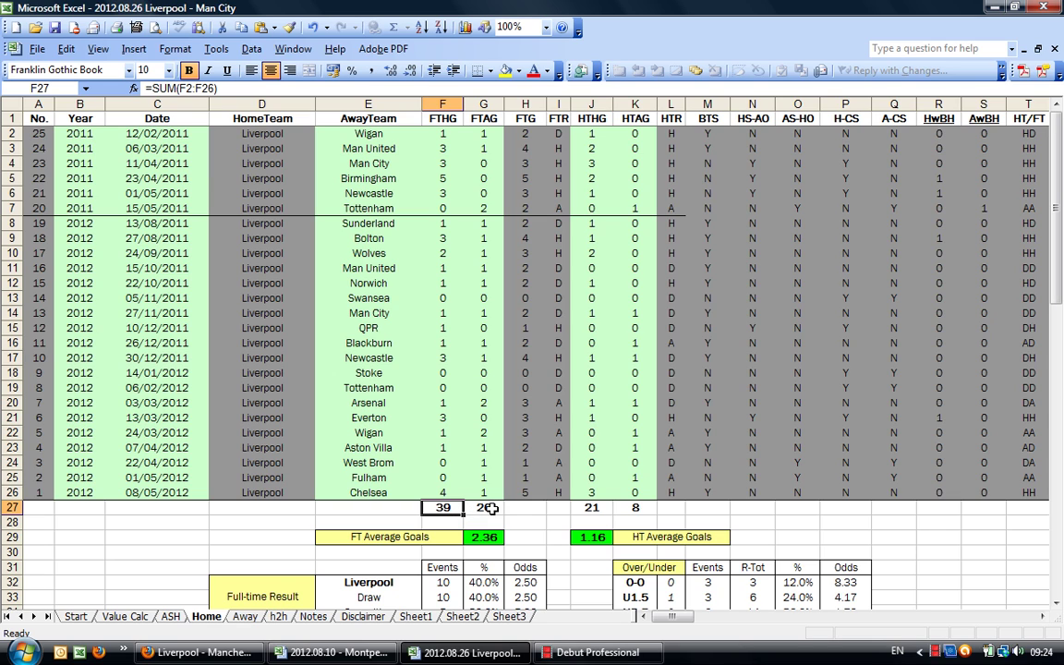
left_click(492, 509)
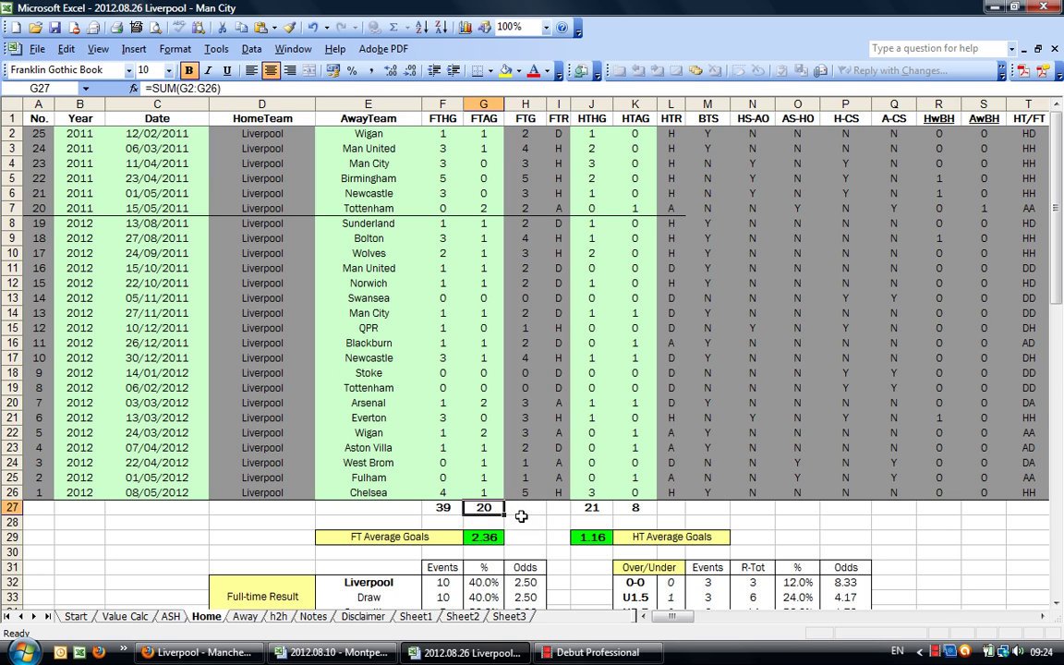
Inspect the formulas counting Liverpool home wins, draws and opposition wins, then open the Away sheet
scroll(1058, 289, "down", 1)
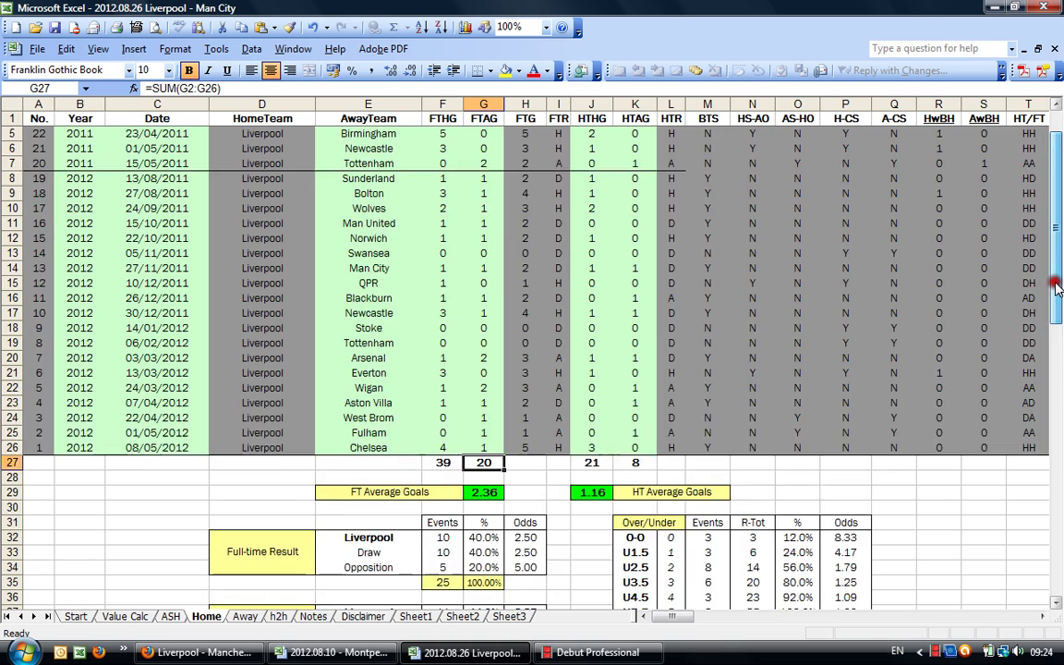
left_click_drag(1058, 288, 1060, 364)
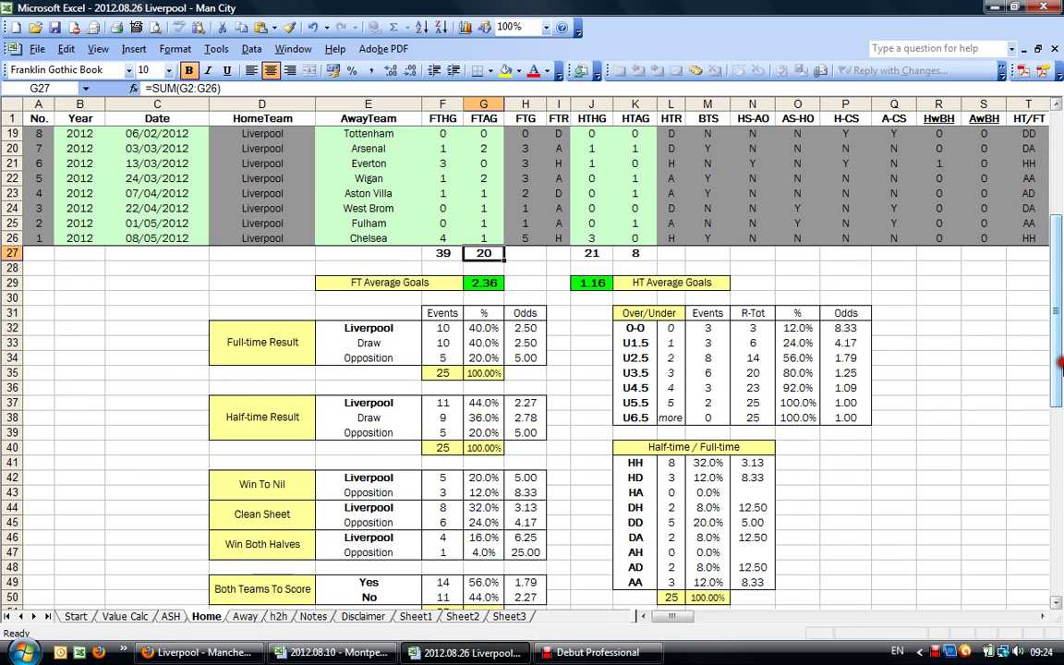
left_click(439, 328)
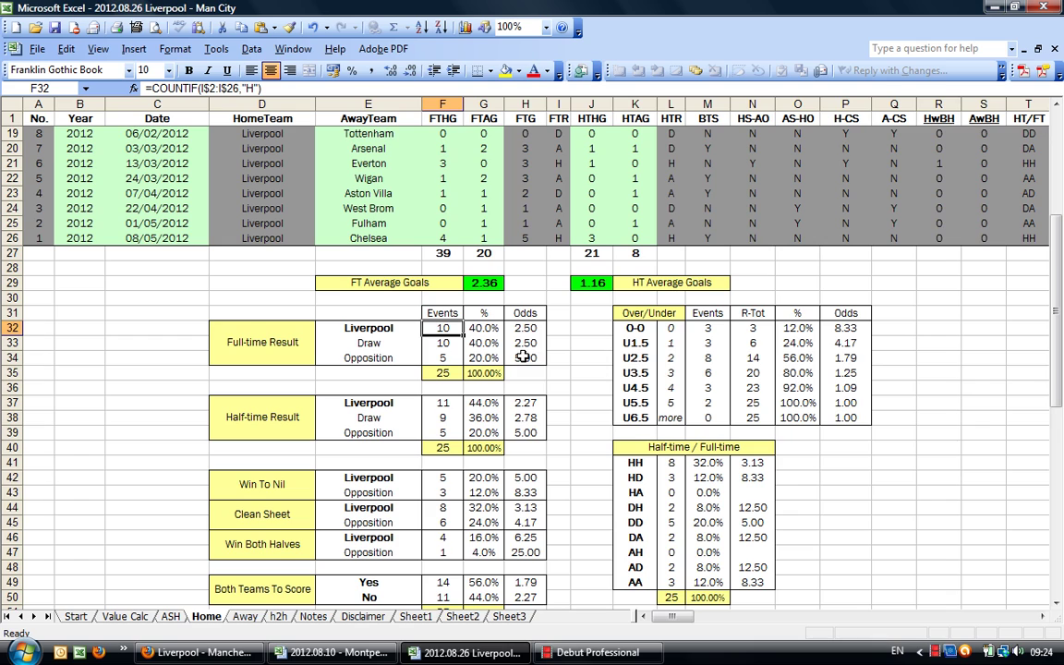
left_click(436, 342)
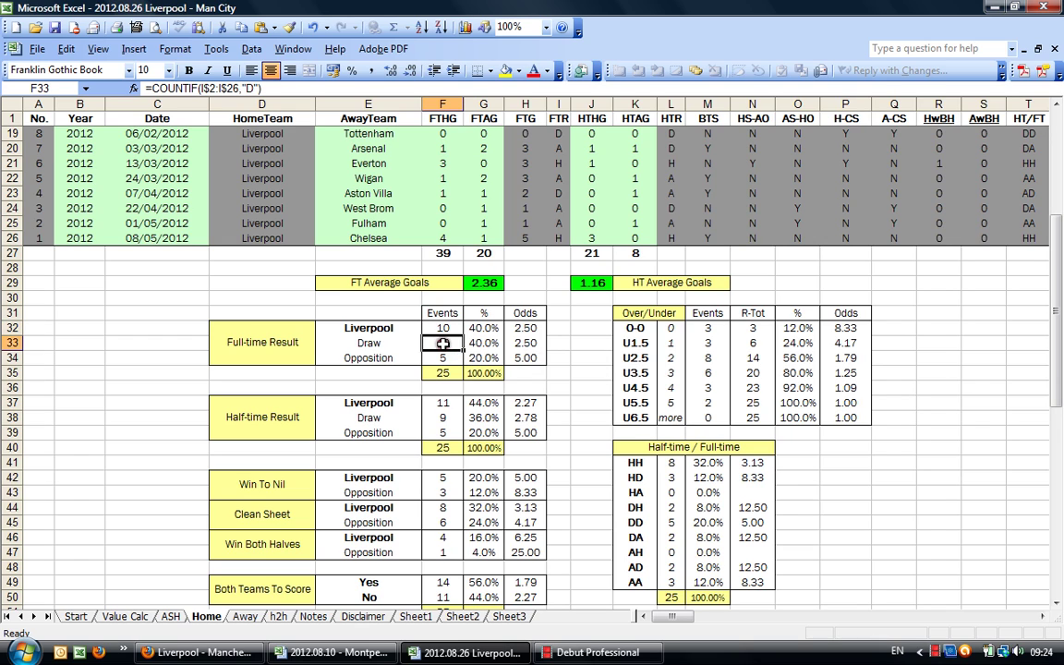
left_click(451, 358)
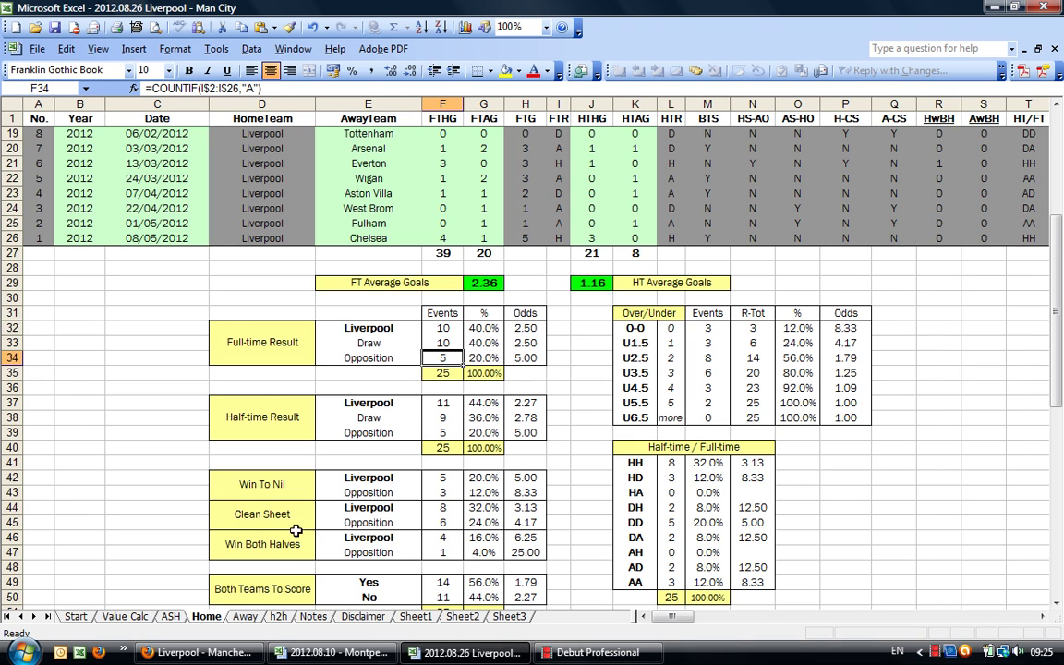
left_click(245, 617)
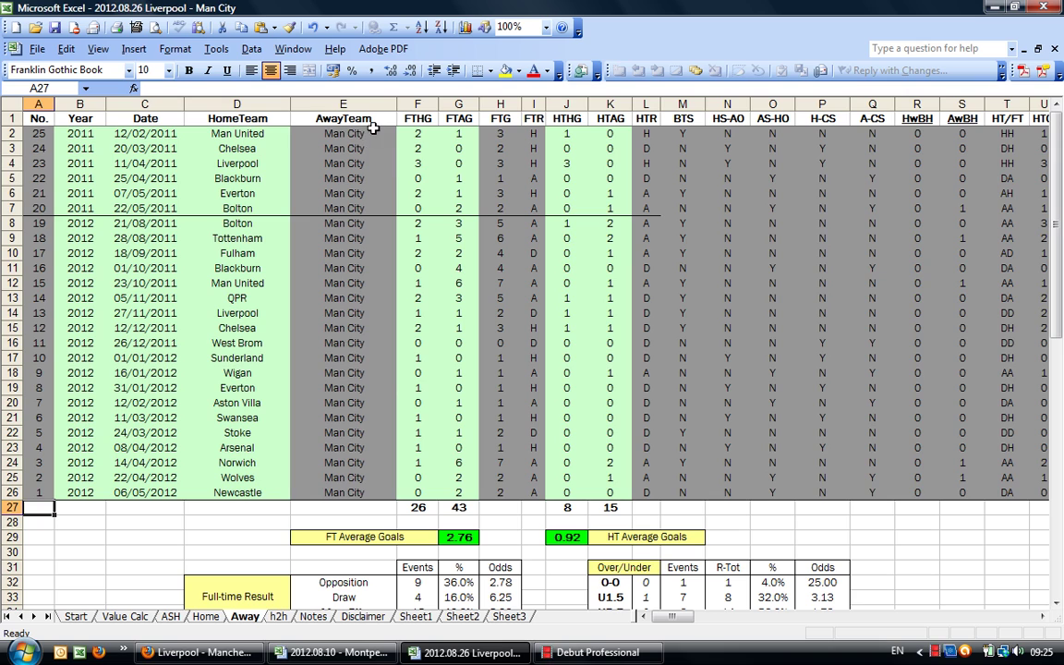
left_click_drag(369, 133, 358, 458)
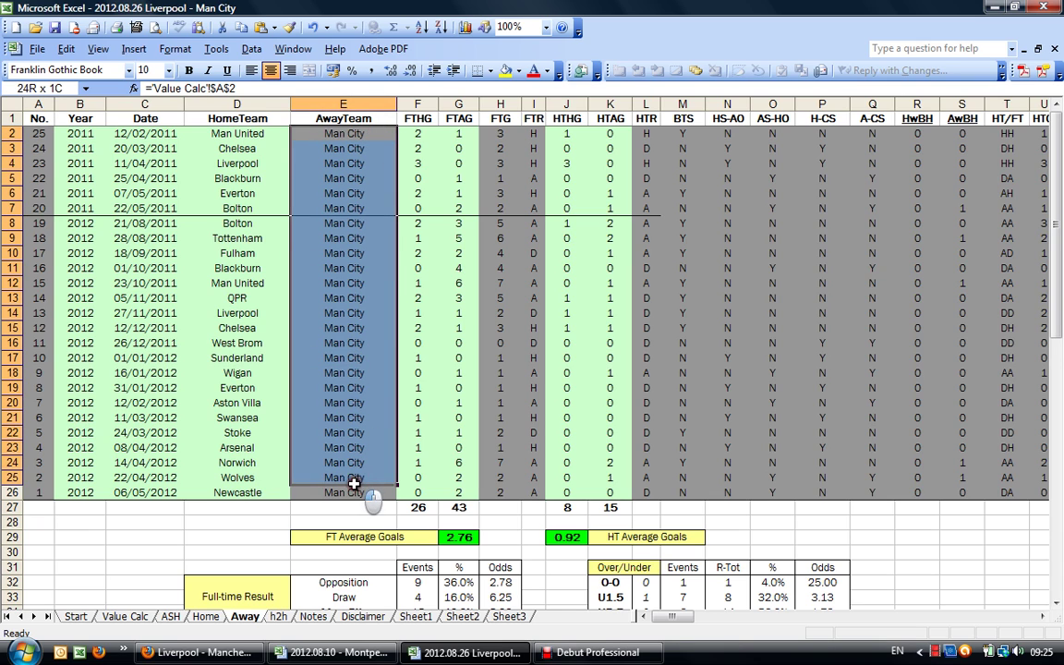
left_click_drag(237, 492, 81, 133)
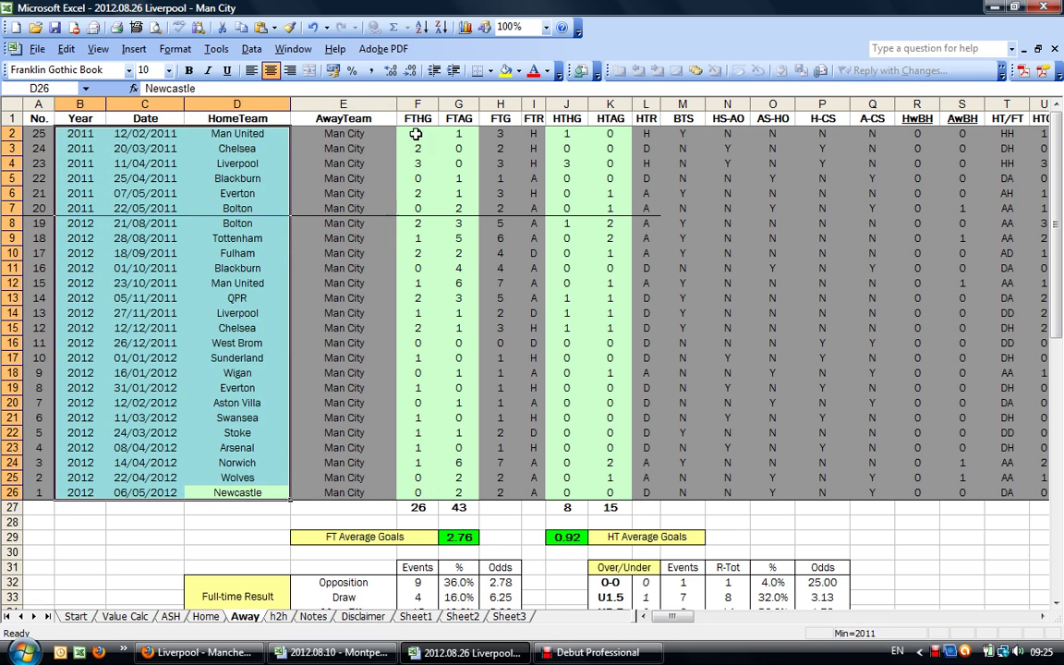
left_click_drag(416, 134, 459, 492)
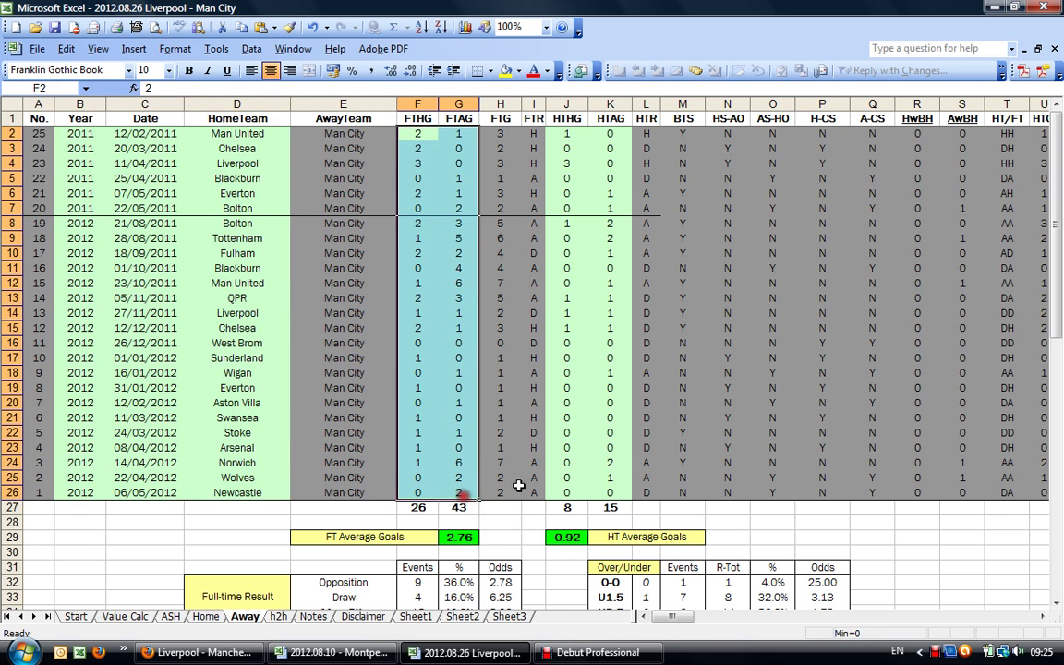
left_click_drag(1058, 277, 1061, 413)
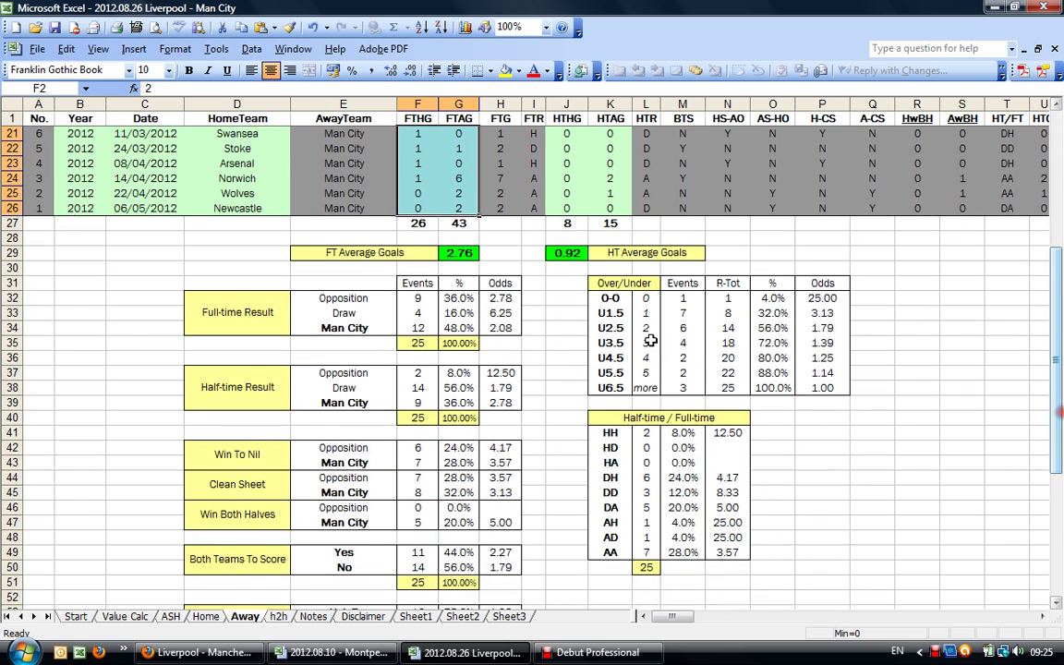
left_click(421, 299)
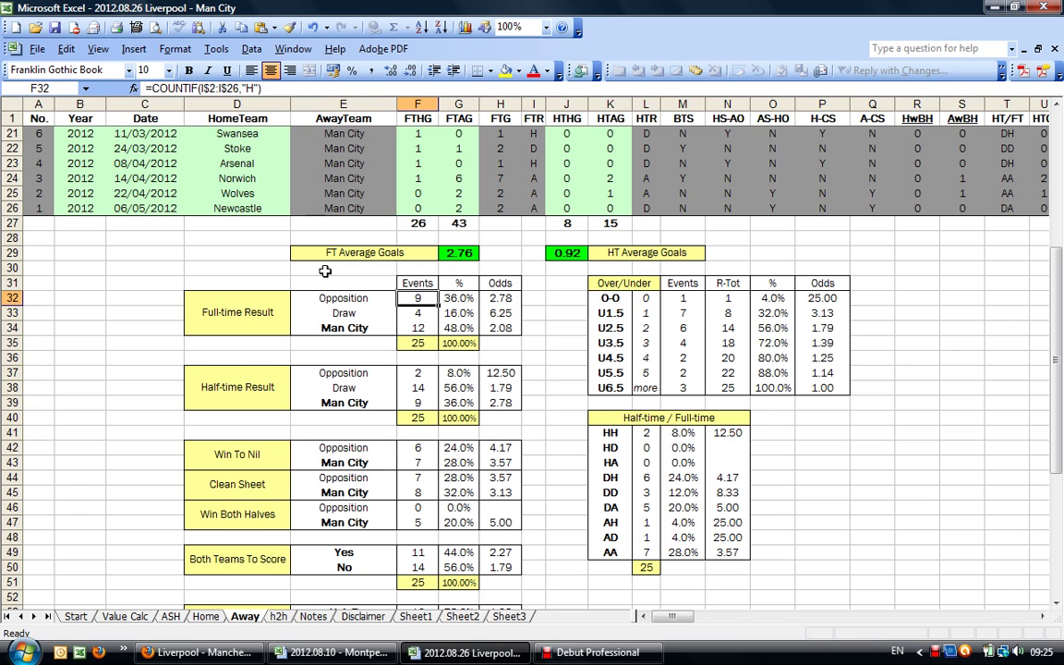
left_click(421, 314)
left_click(420, 328)
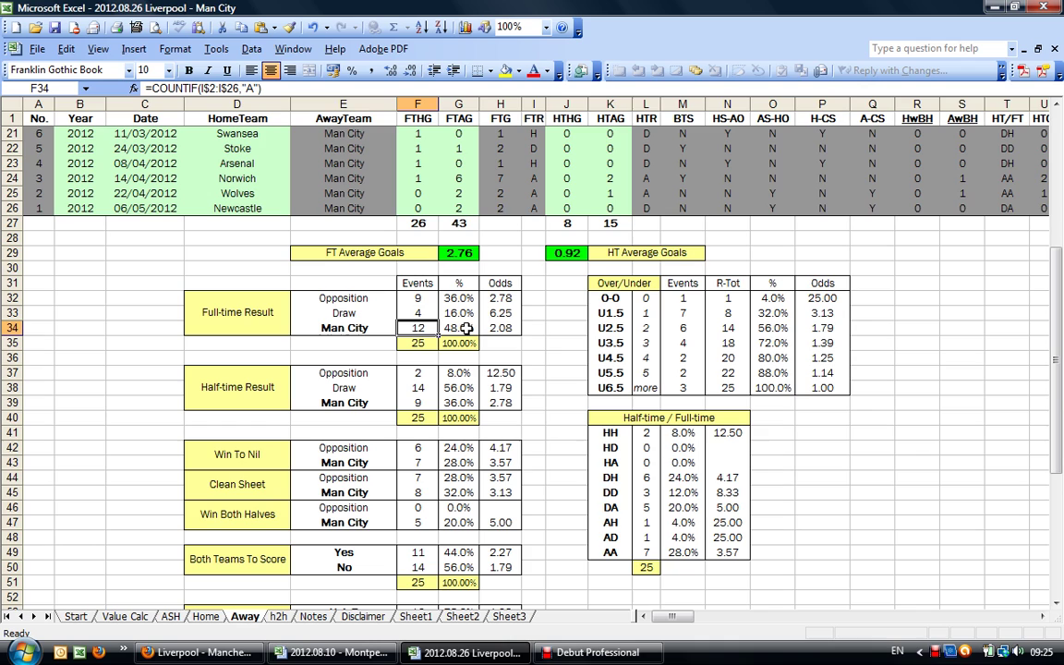
left_click(462, 328)
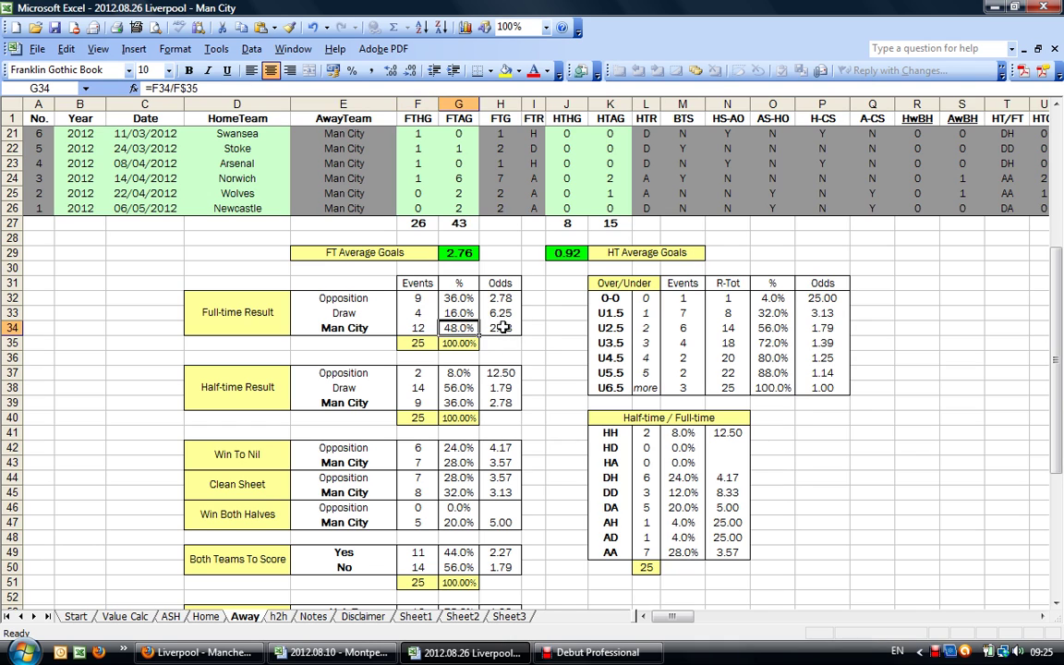
left_click(502, 328)
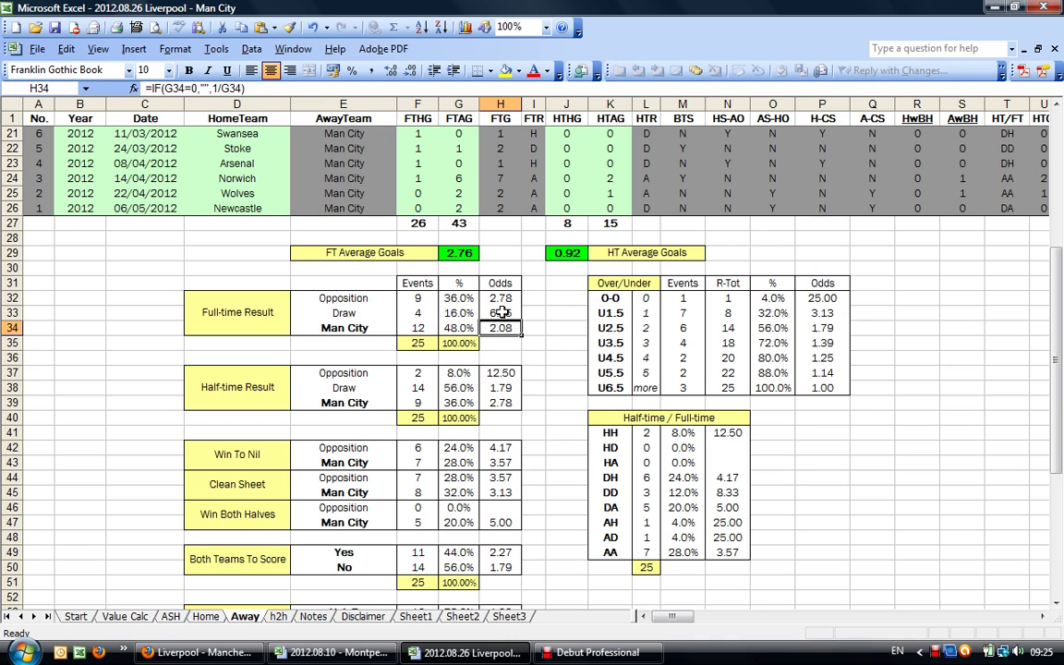
mouse_move(610, 297)
left_mouse_down()
mouse_move(817, 298)
mouse_move(818, 312)
left_mouse_up()
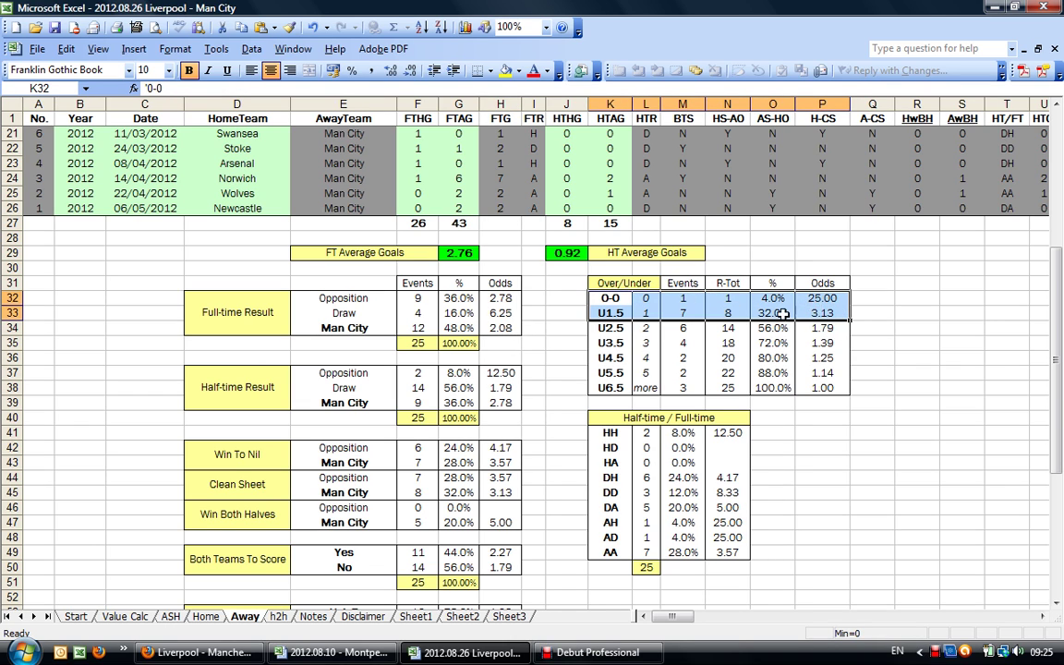
left_click(825, 314)
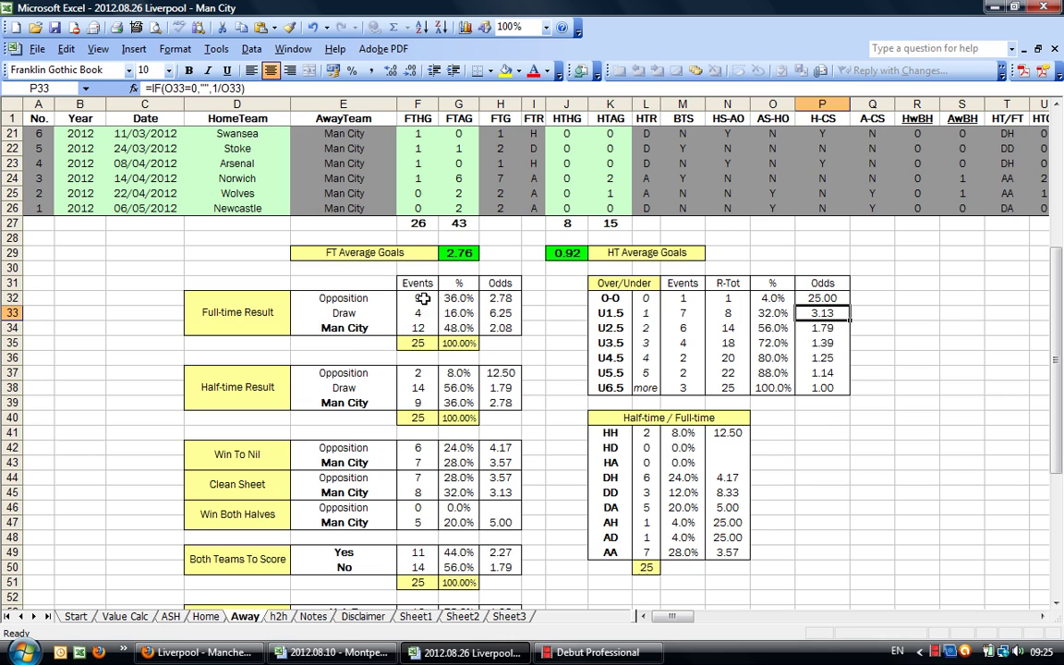
left_click(422, 299)
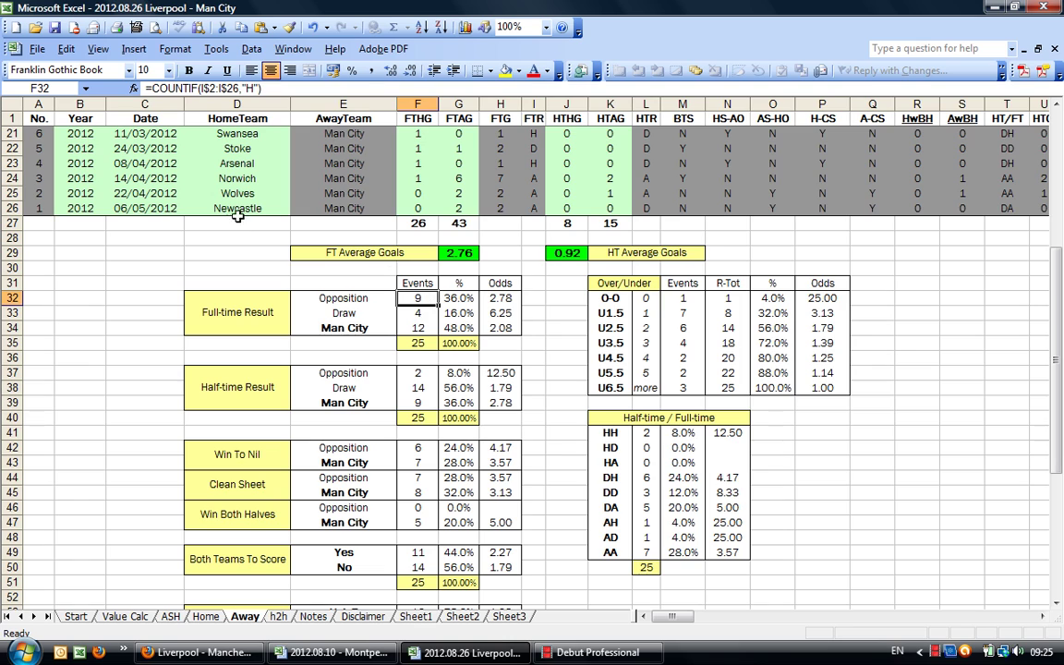
left_click(406, 329)
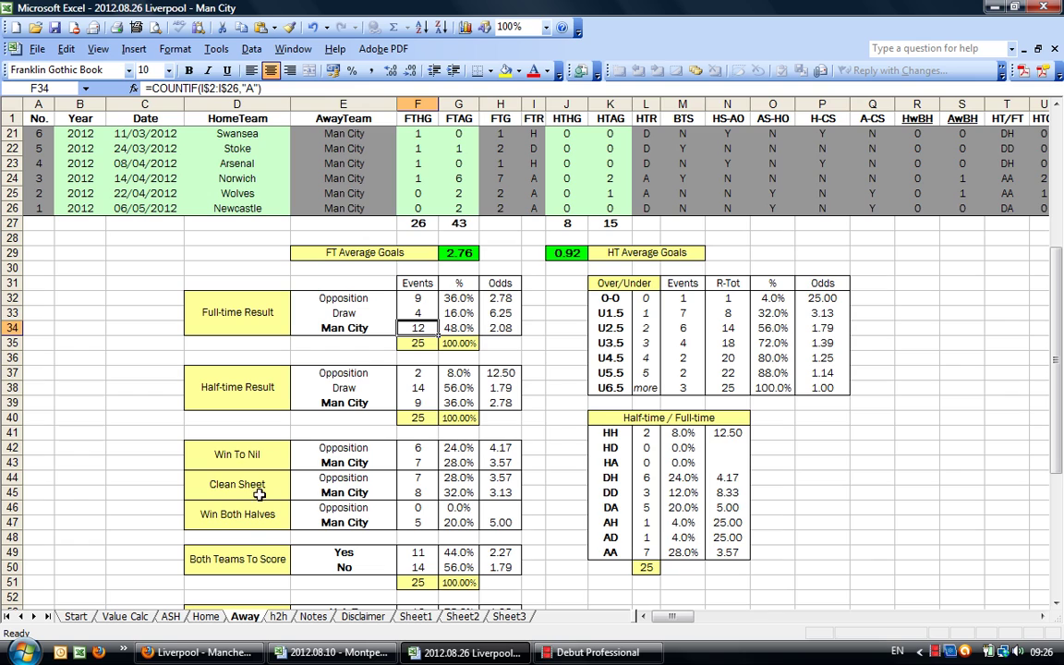
Trace Man City's home-column count in Value Calc D7 back to the Home and Away sheets
left_click(123, 616)
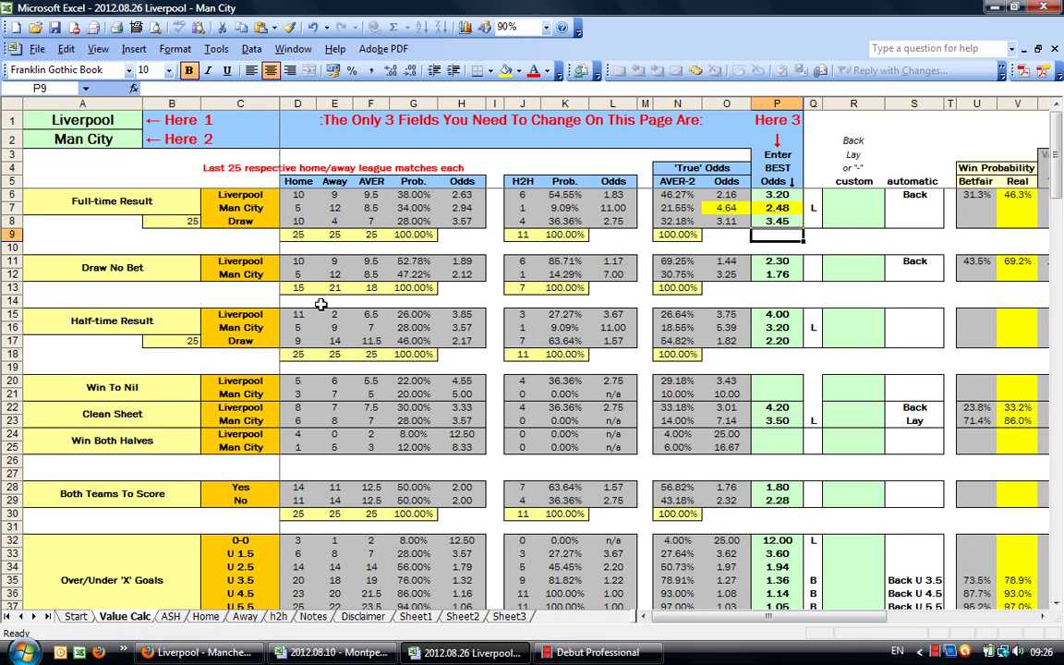
left_click(293, 209)
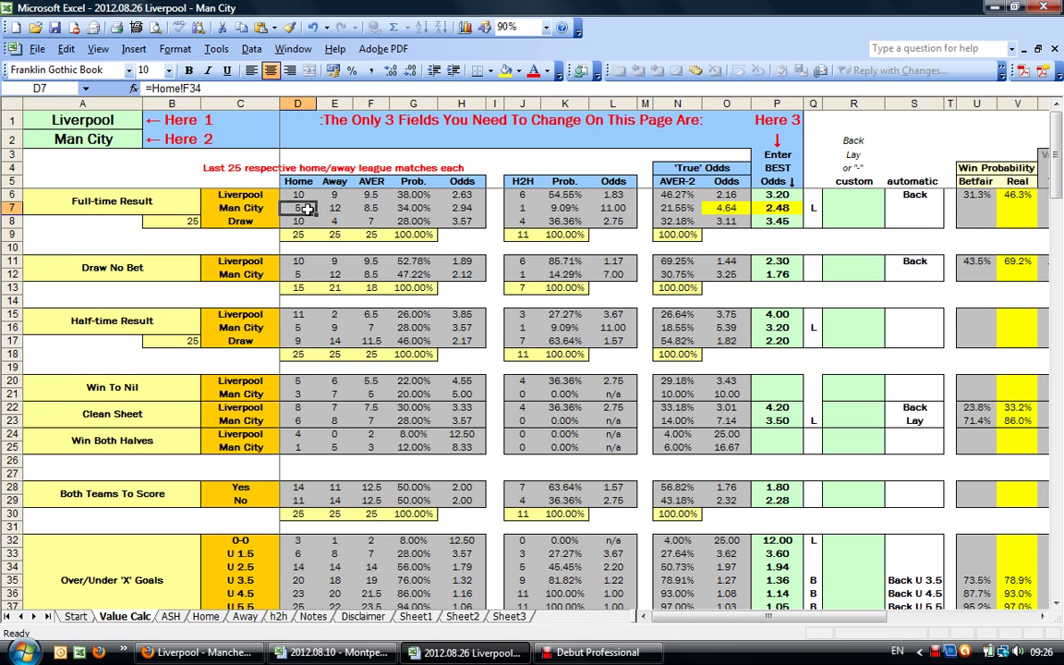
left_click(206, 616)
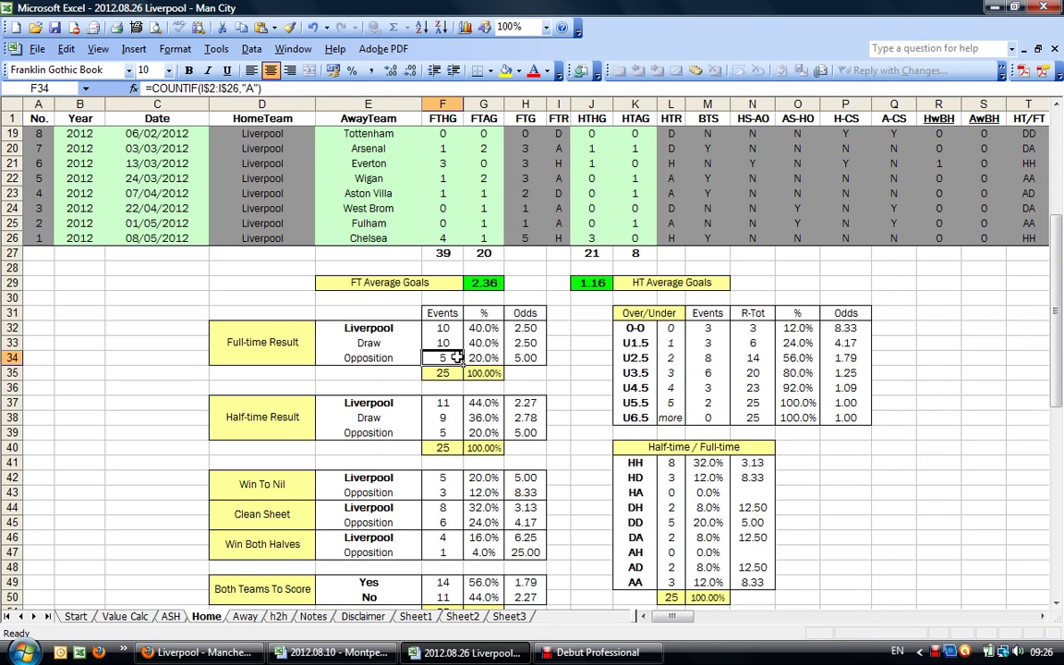
left_click(245, 616)
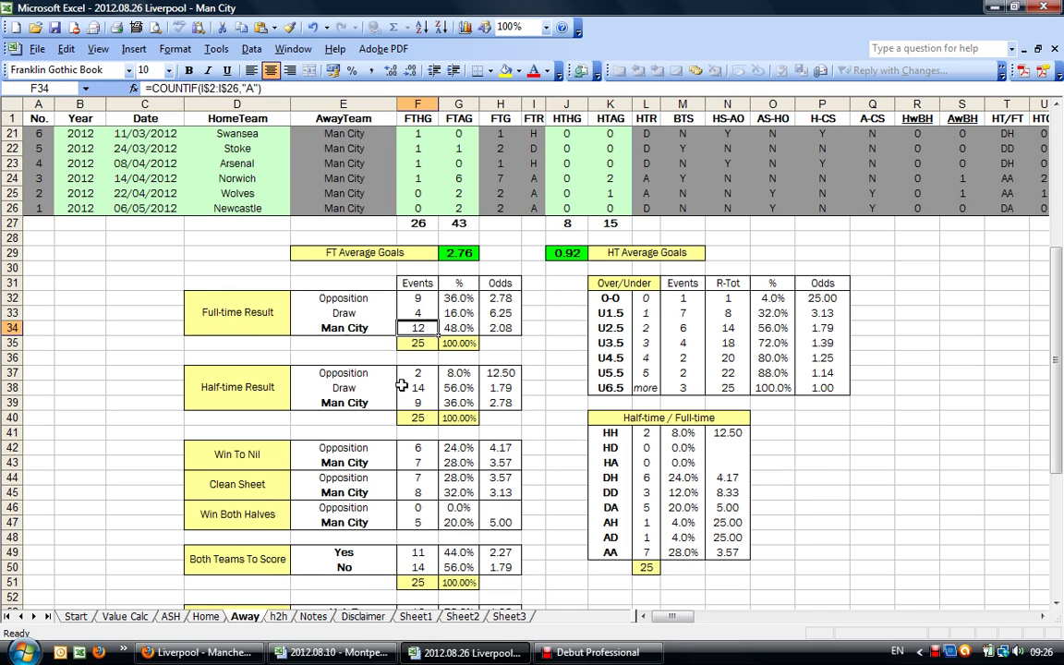
left_click(125, 616)
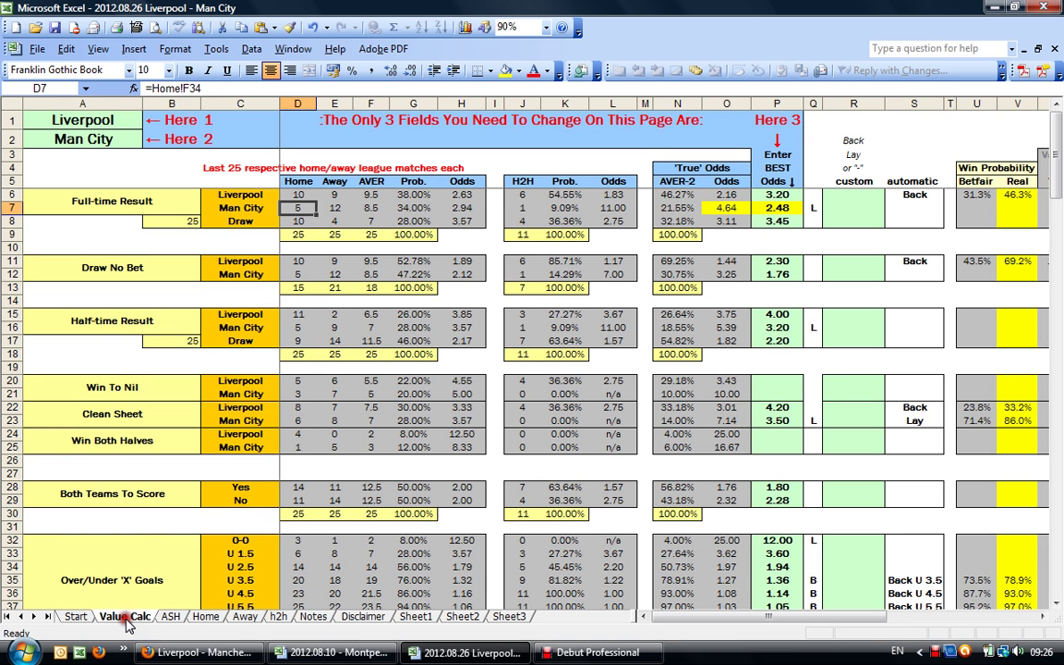
Inspect Man City's away count, average, win probability and odds formulas and best odds, then open h2h
left_click(334, 208)
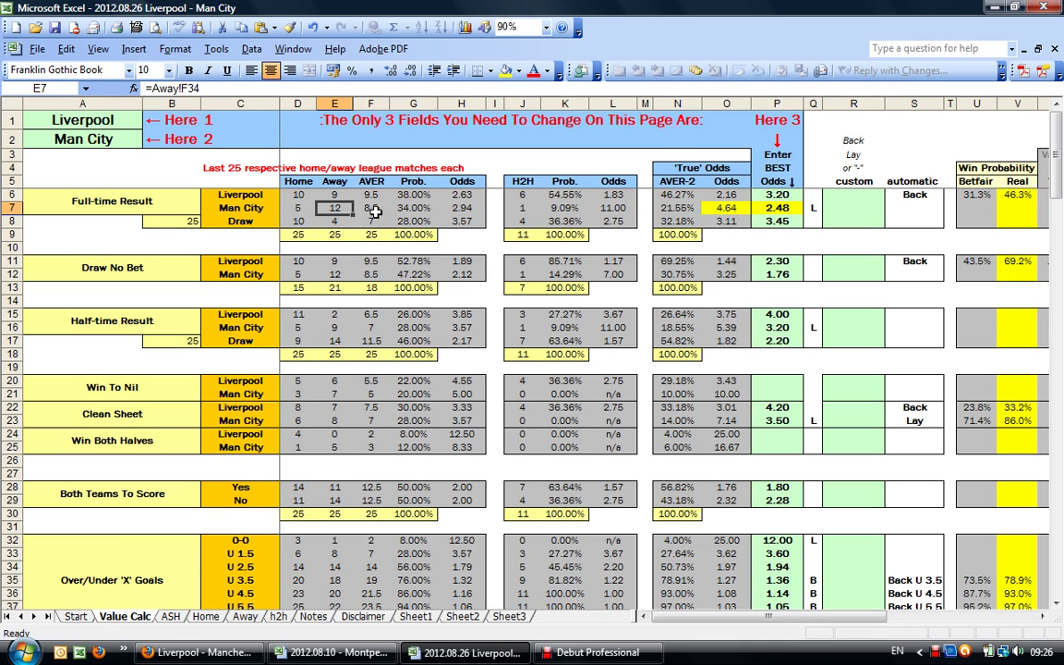
left_click(374, 210)
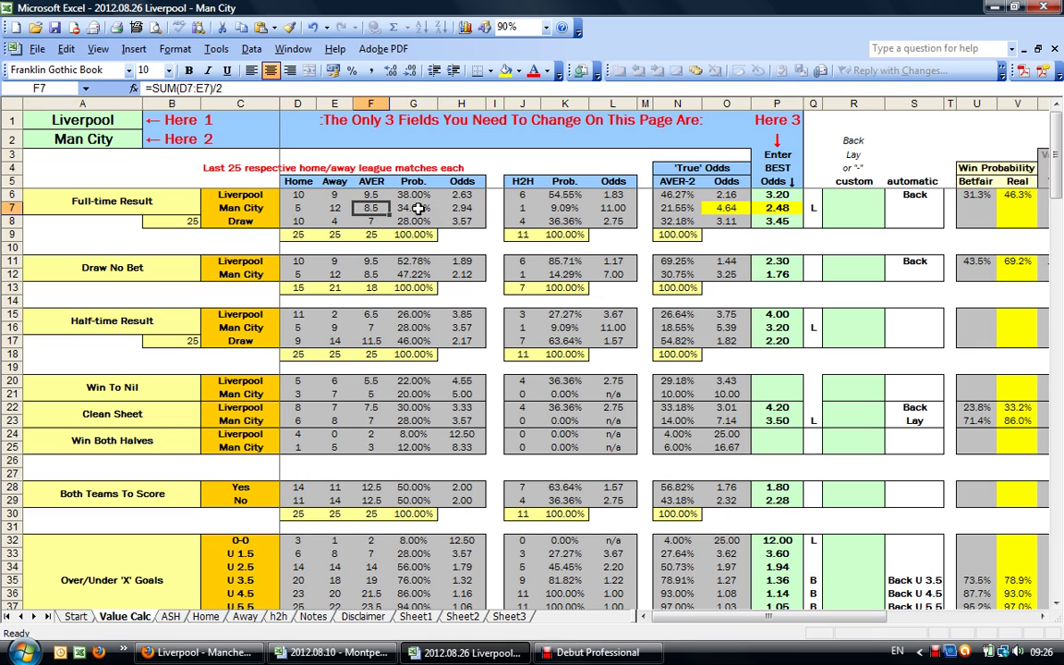
left_click(419, 210)
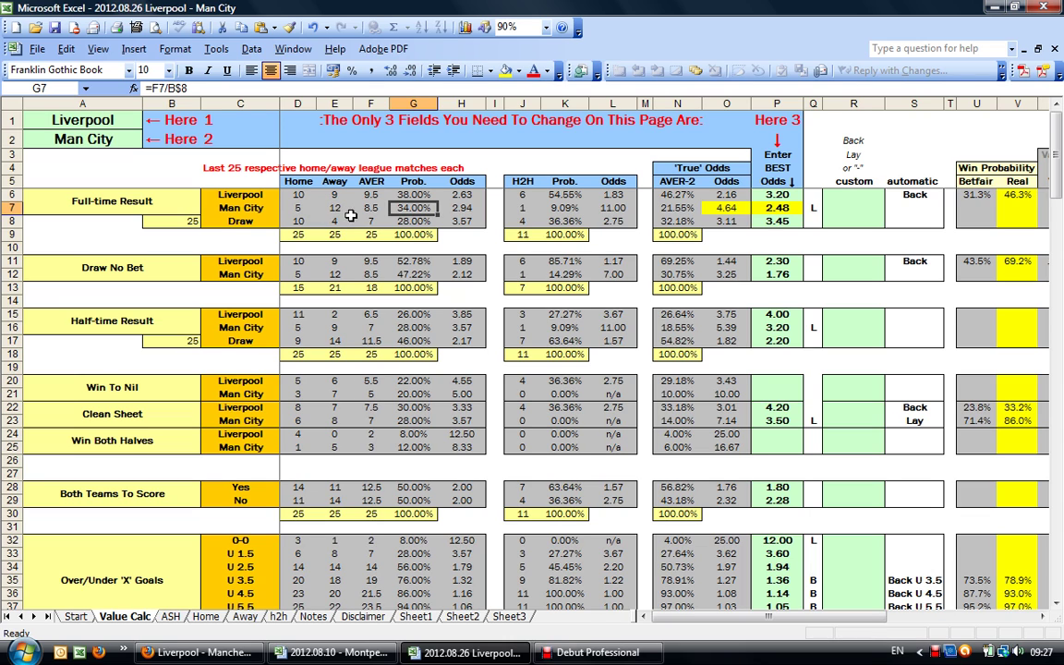
left_click(466, 209)
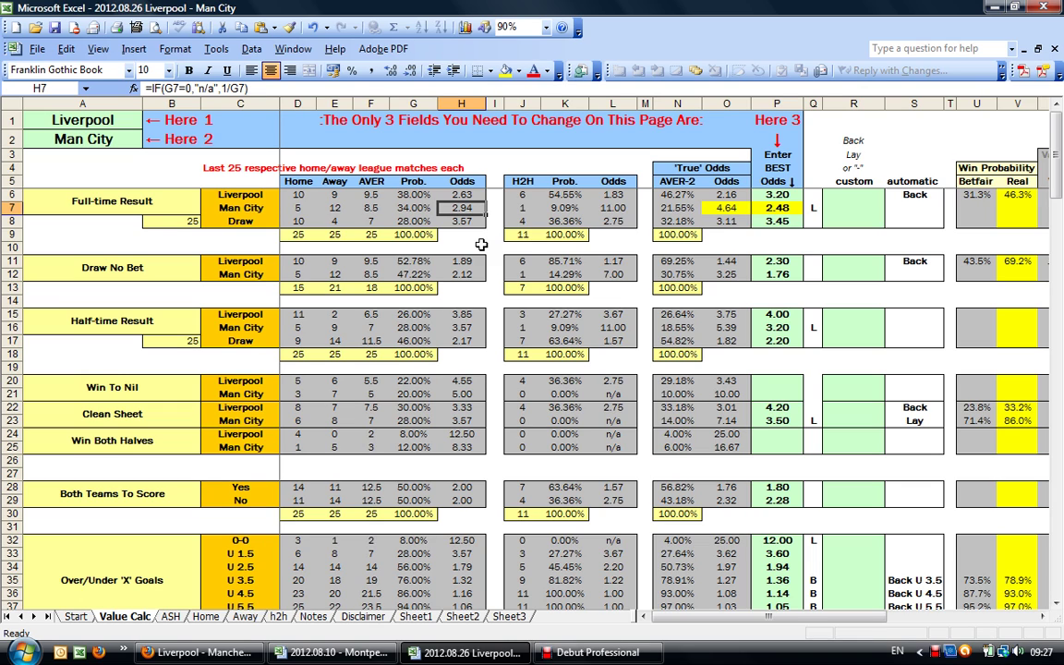
left_click(791, 210)
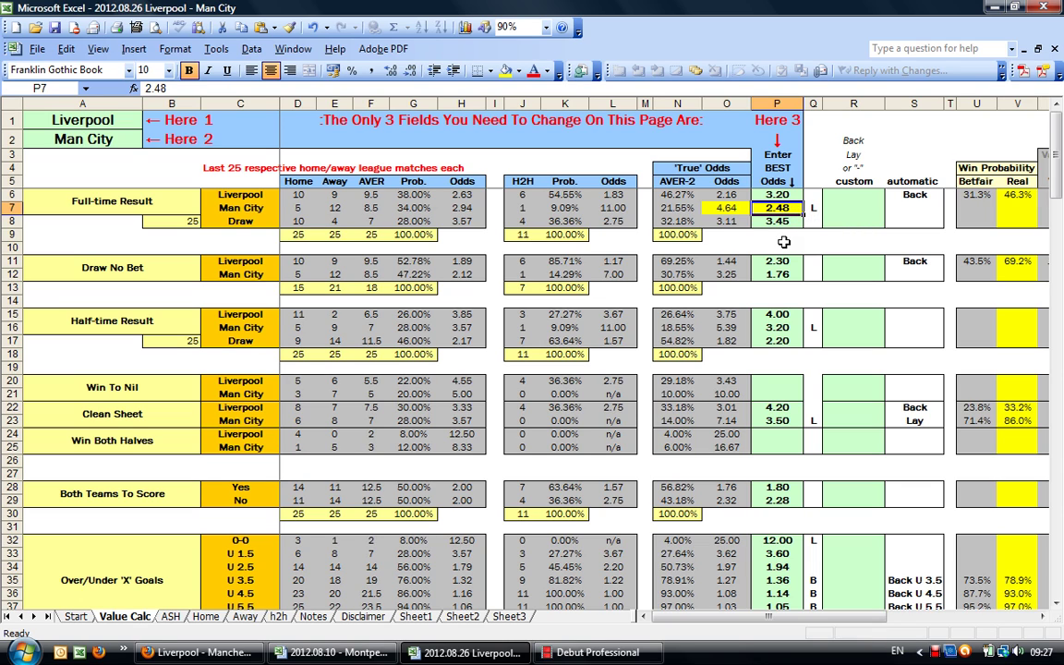
left_click(448, 211)
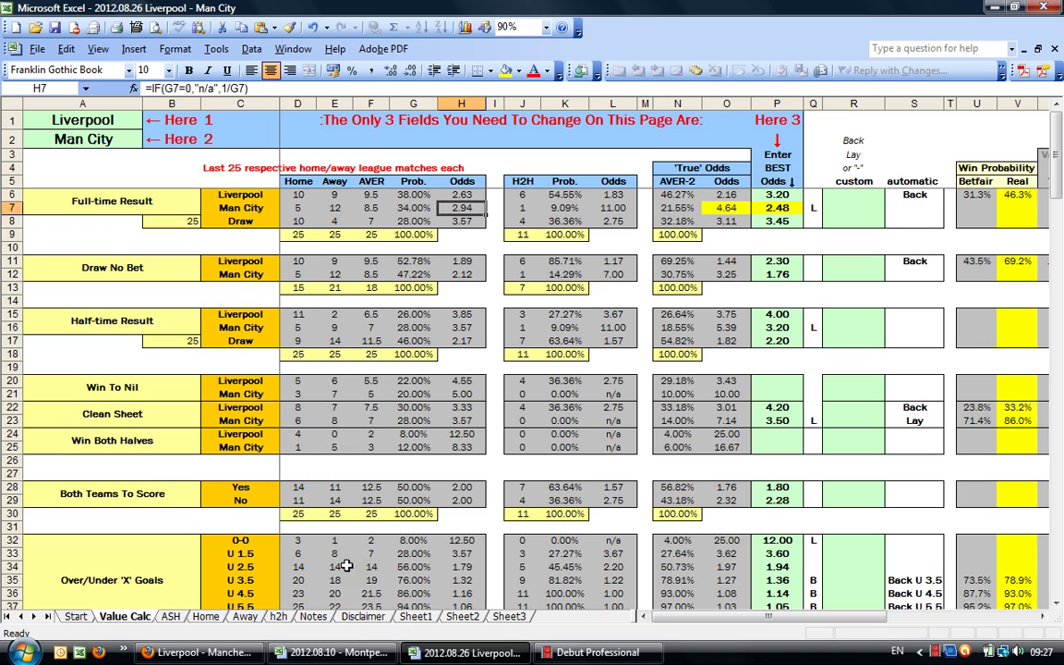
left_click(278, 616)
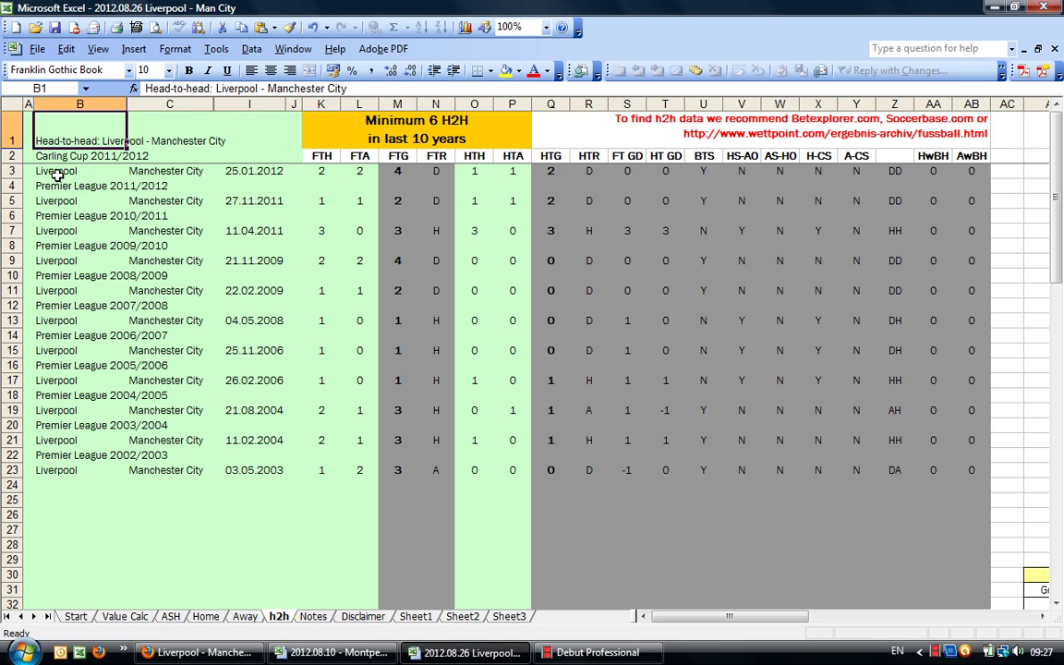
left_click(53, 171)
left_click(56, 202)
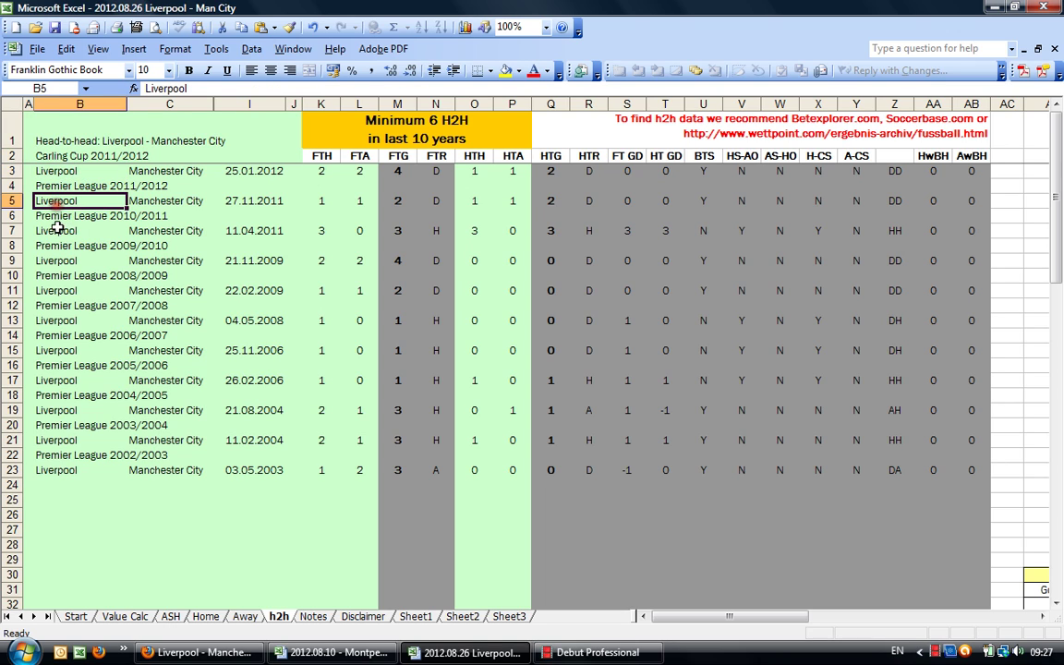
left_click(168, 170)
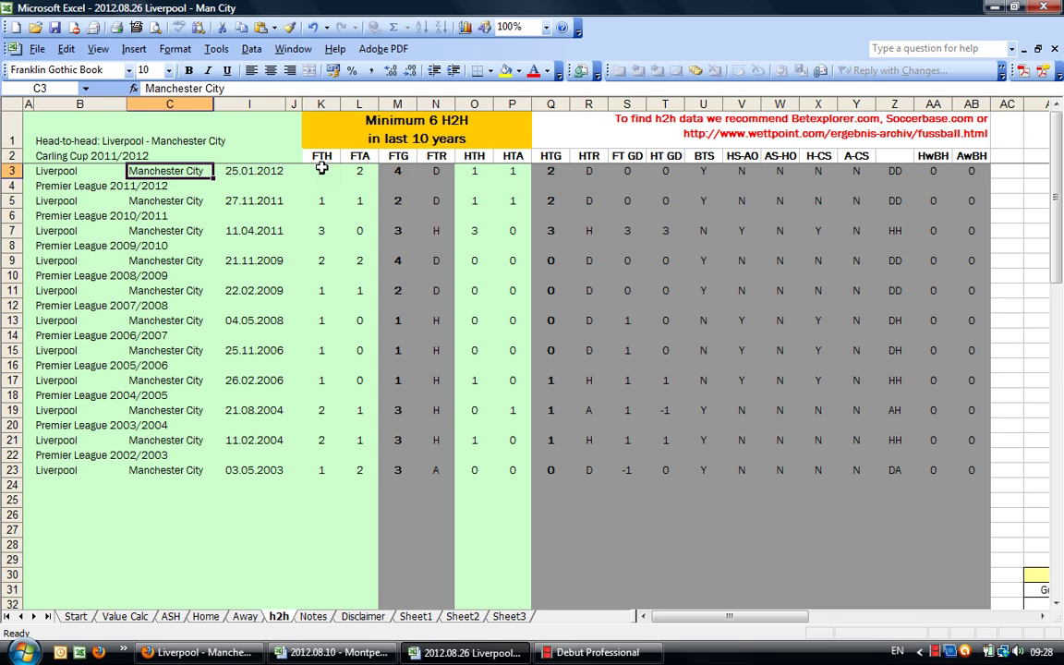
left_click_drag(321, 170, 319, 469)
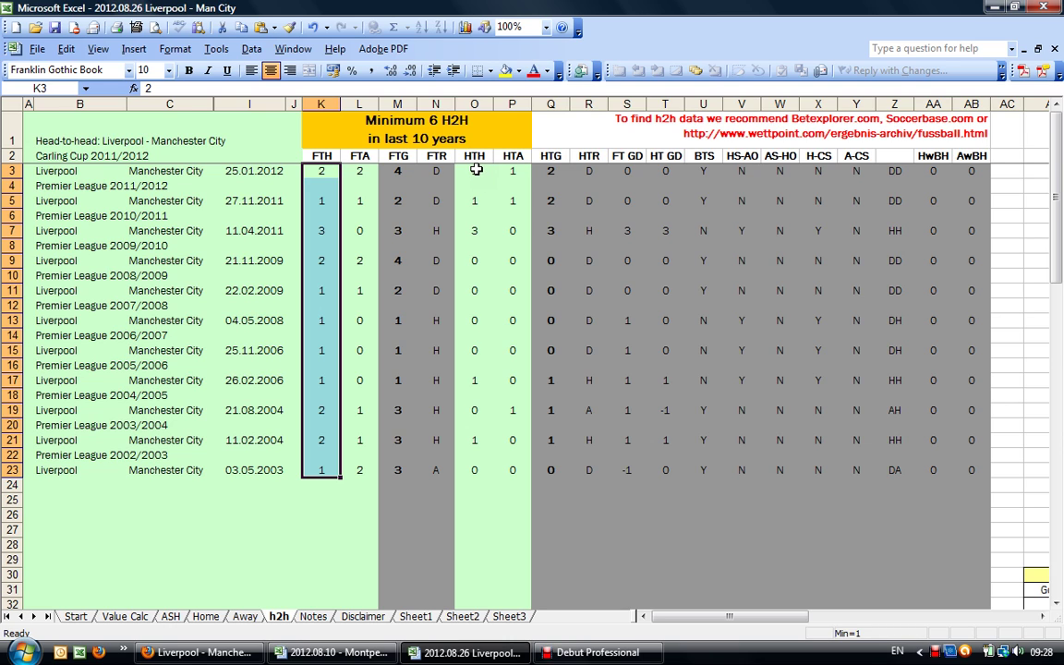
left_click_drag(475, 171, 499, 201)
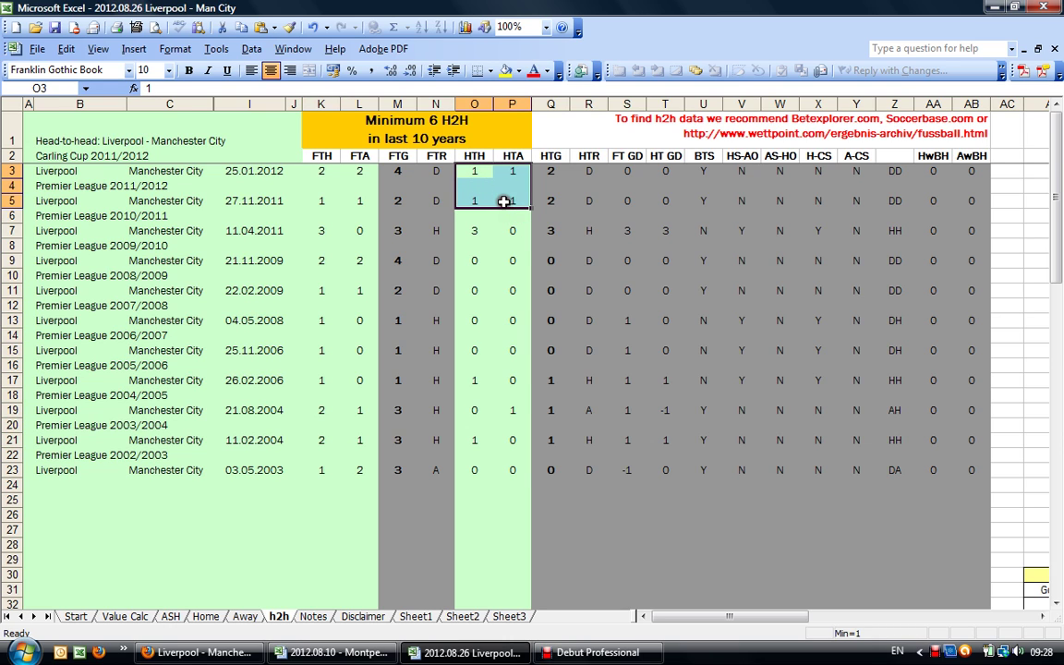
left_click_drag(476, 261, 498, 350)
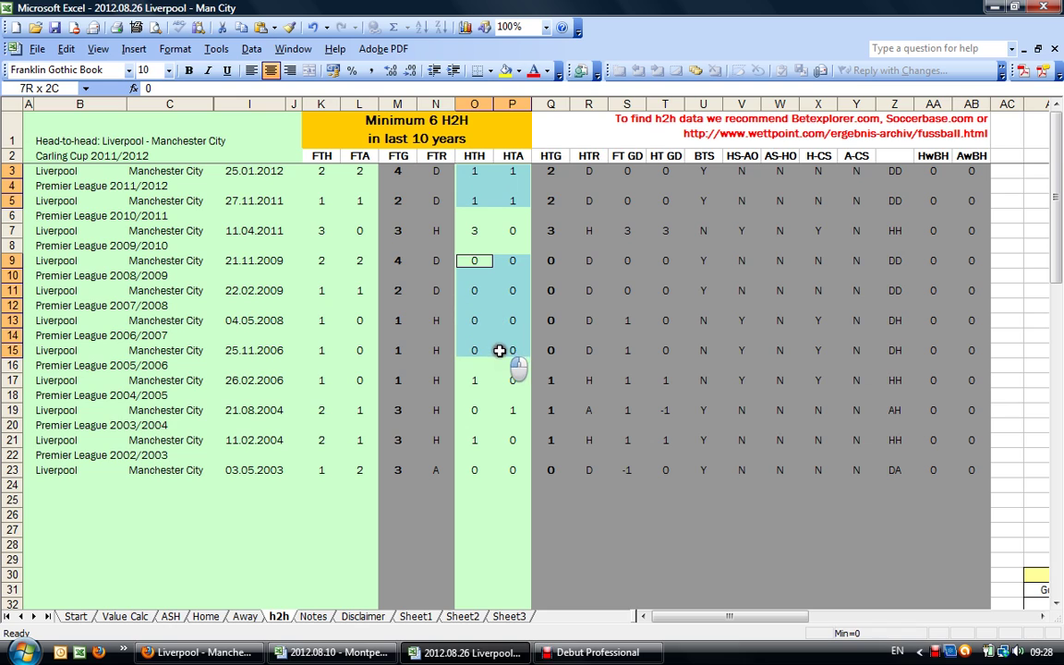
left_click_drag(475, 470, 508, 470)
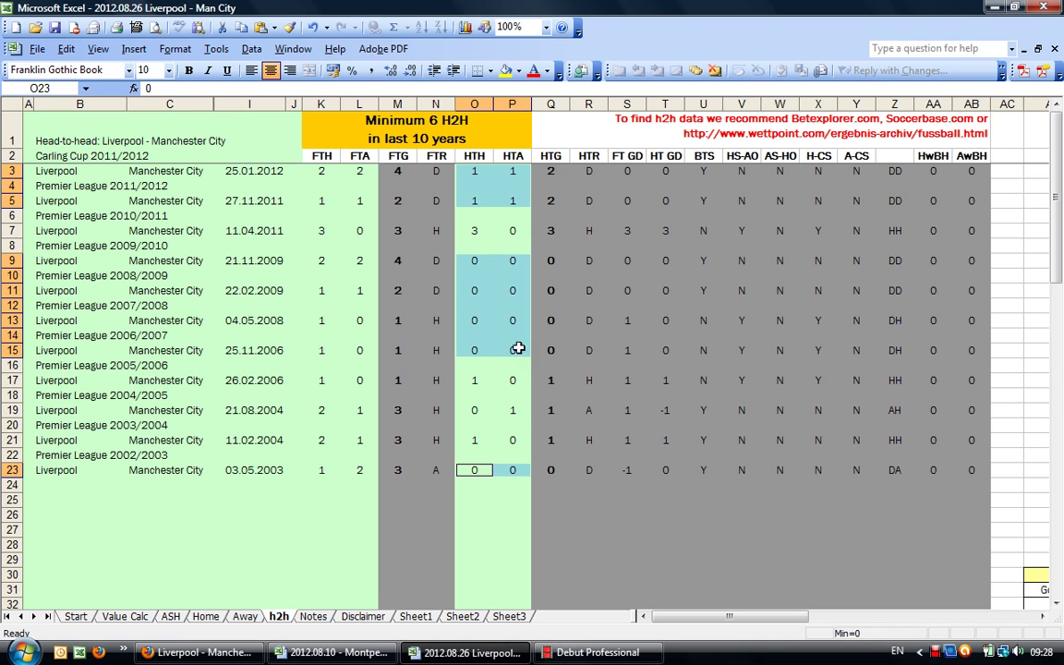
left_click_drag(478, 382, 502, 445)
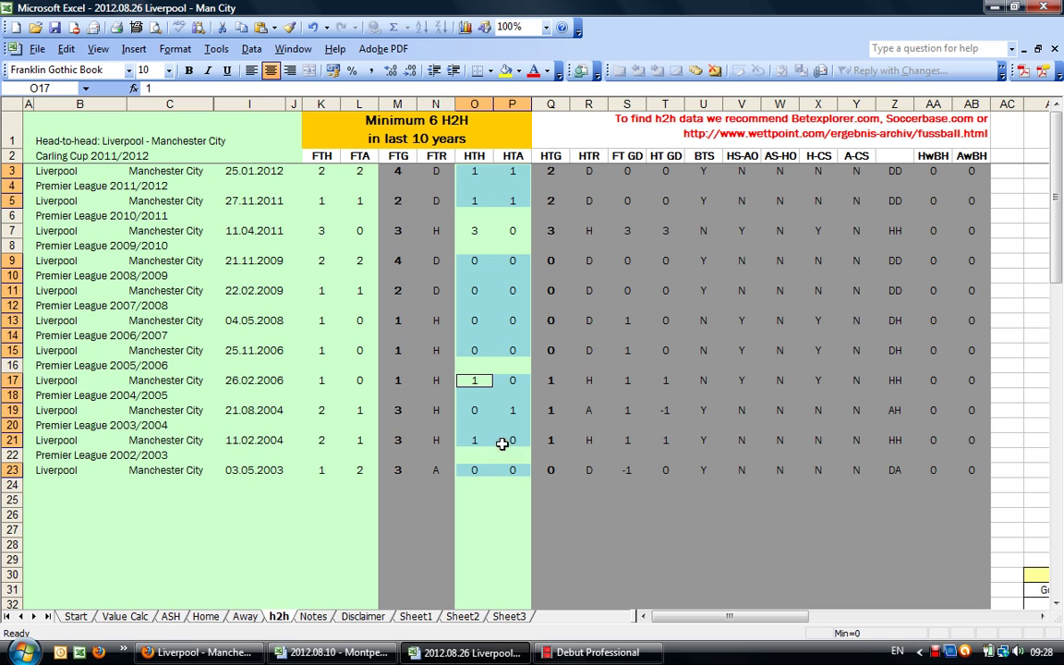
left_click_drag(513, 232, 57, 231)
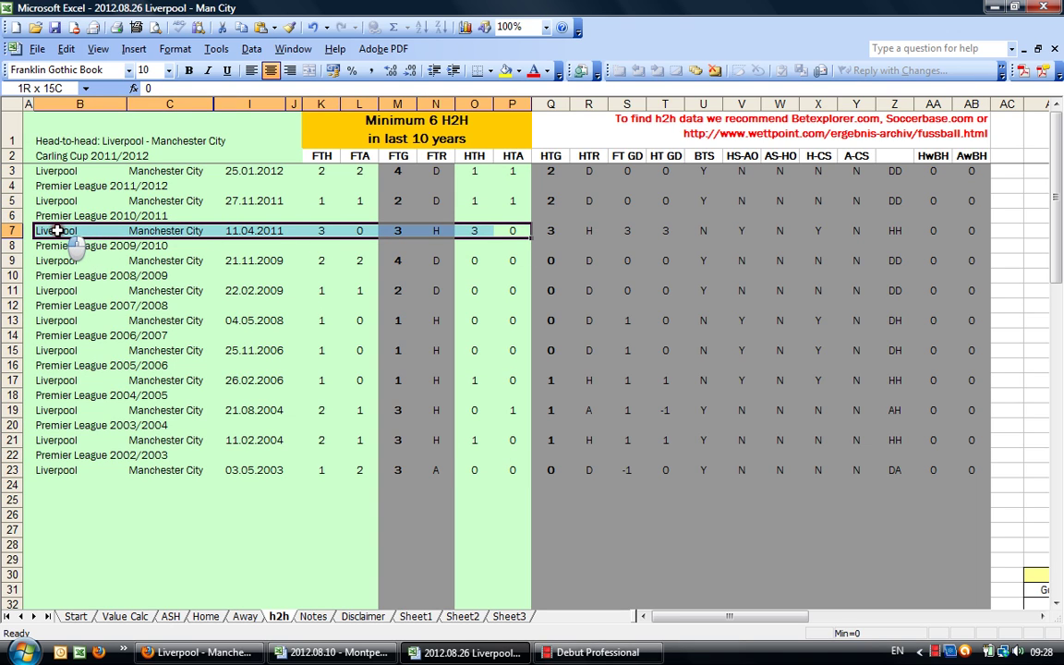
left_click_drag(57, 231, 57, 231)
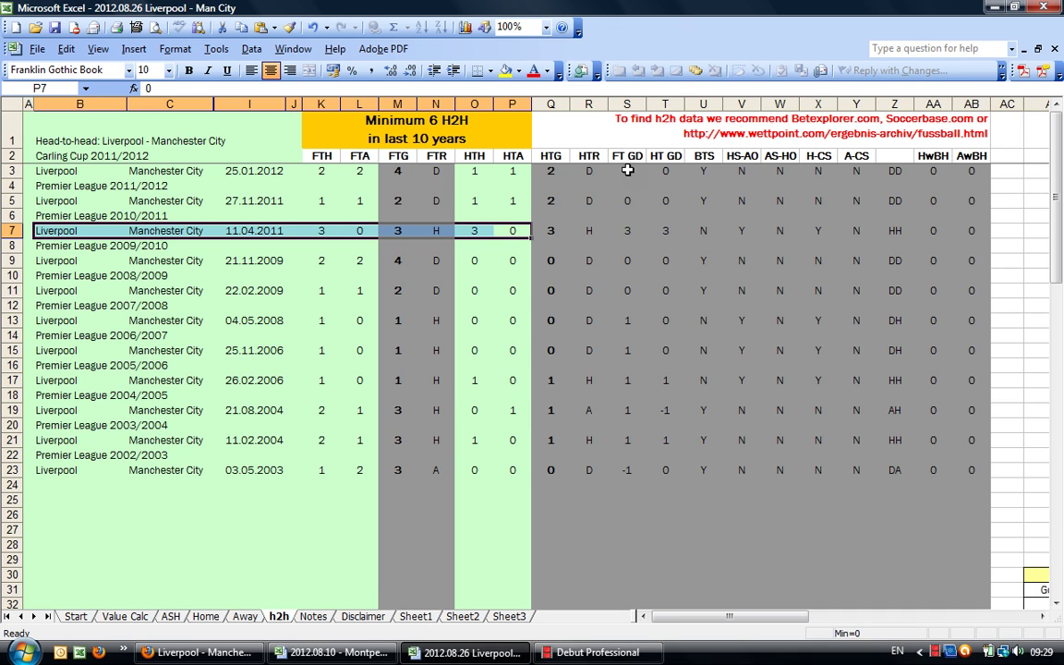
left_click_drag(629, 170, 629, 261)
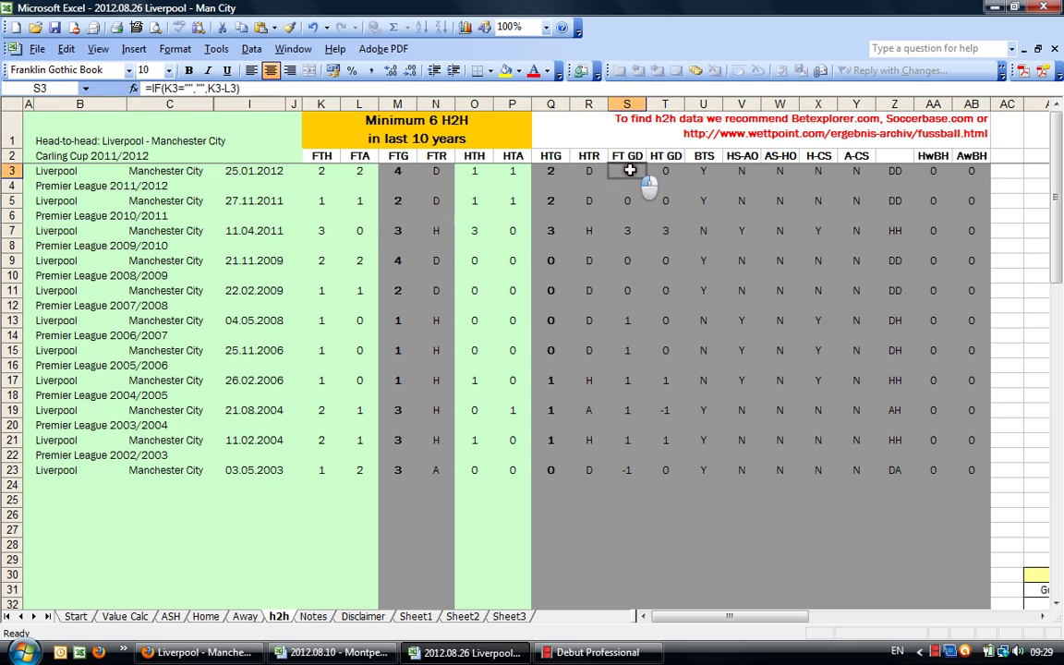
left_click(627, 261)
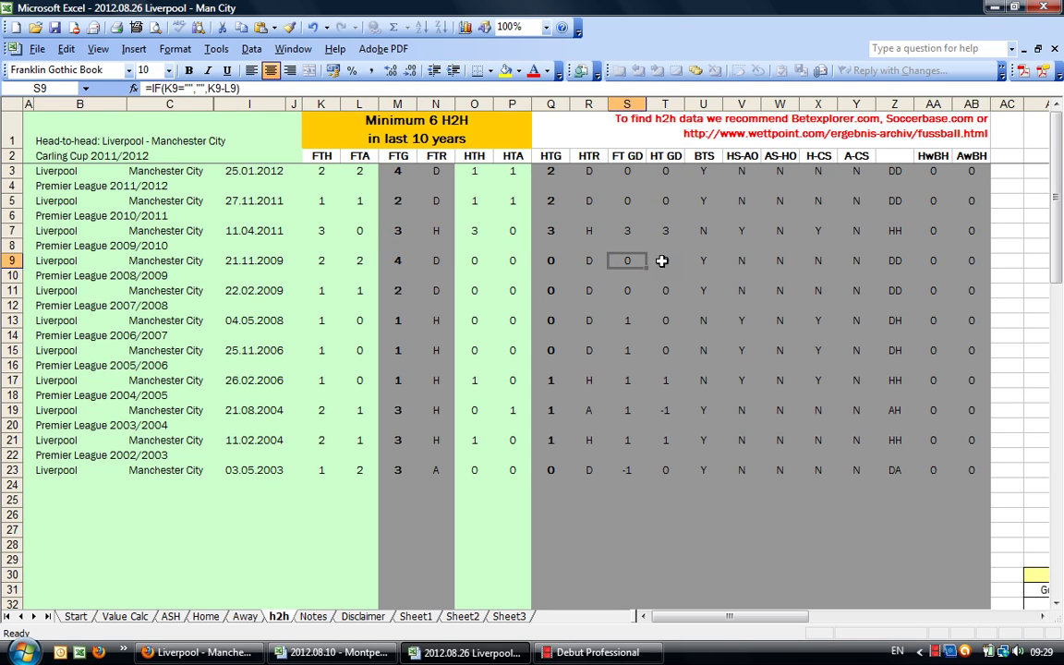
left_click(628, 171)
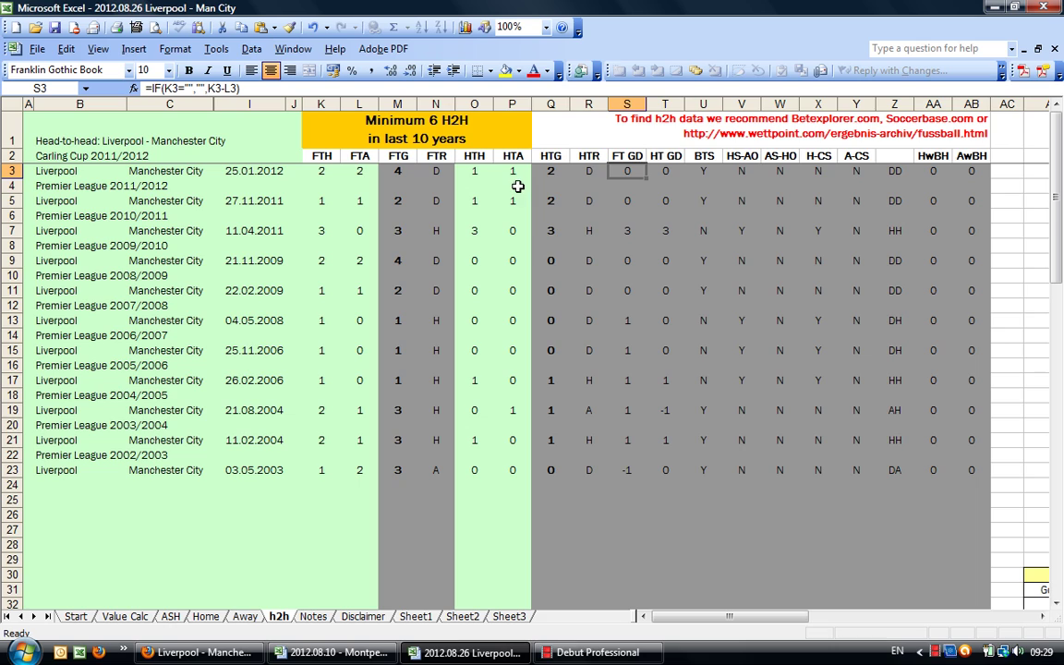
left_click(628, 227)
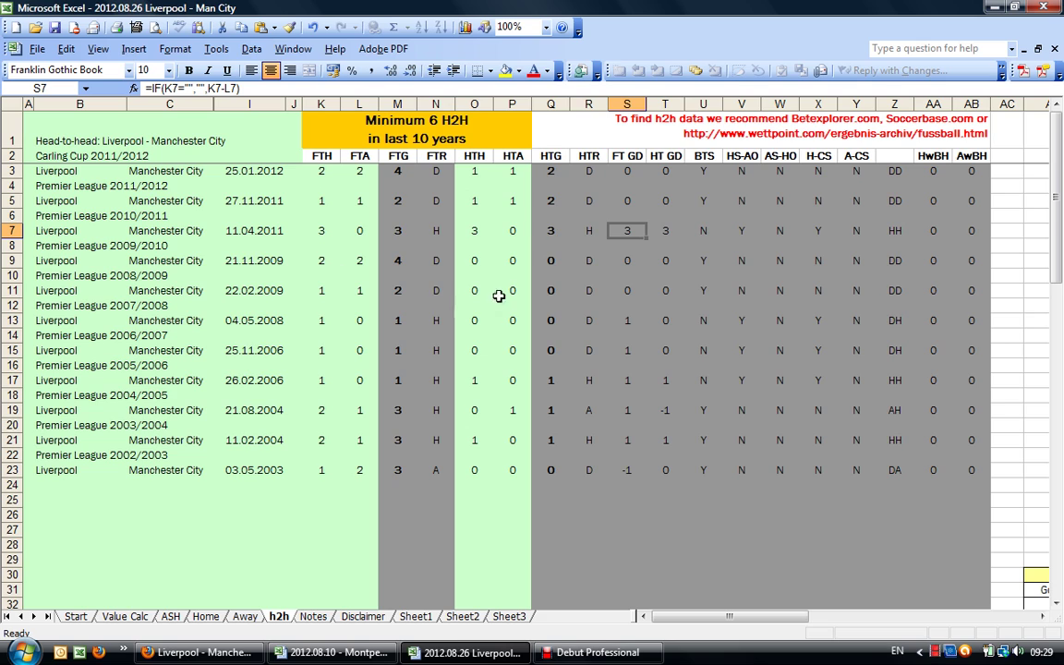
left_click(669, 412)
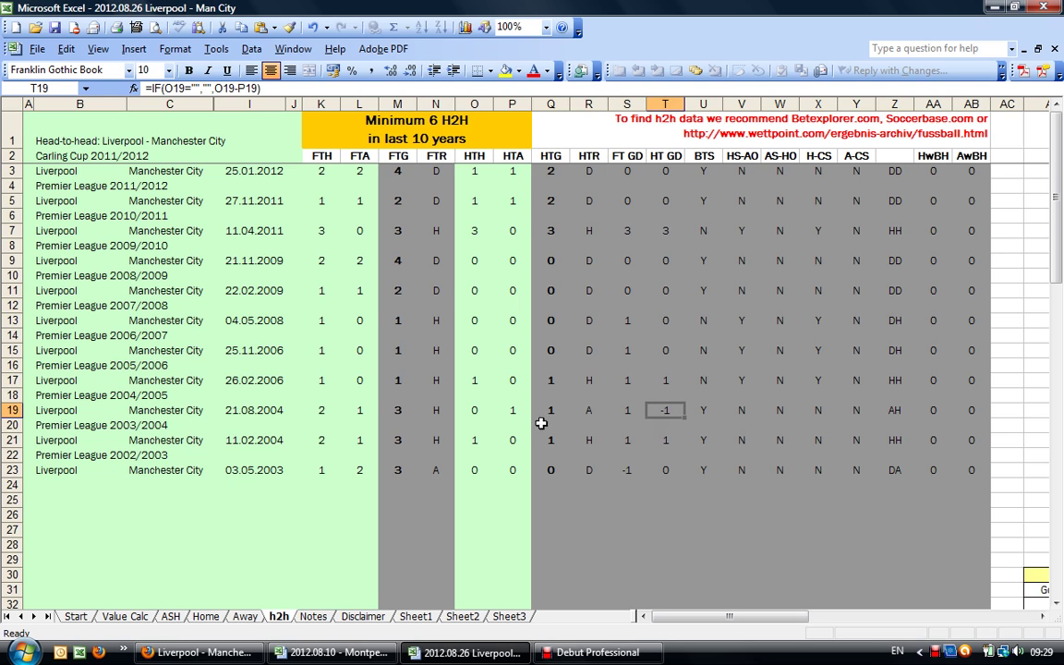
left_click_drag(473, 412, 517, 411)
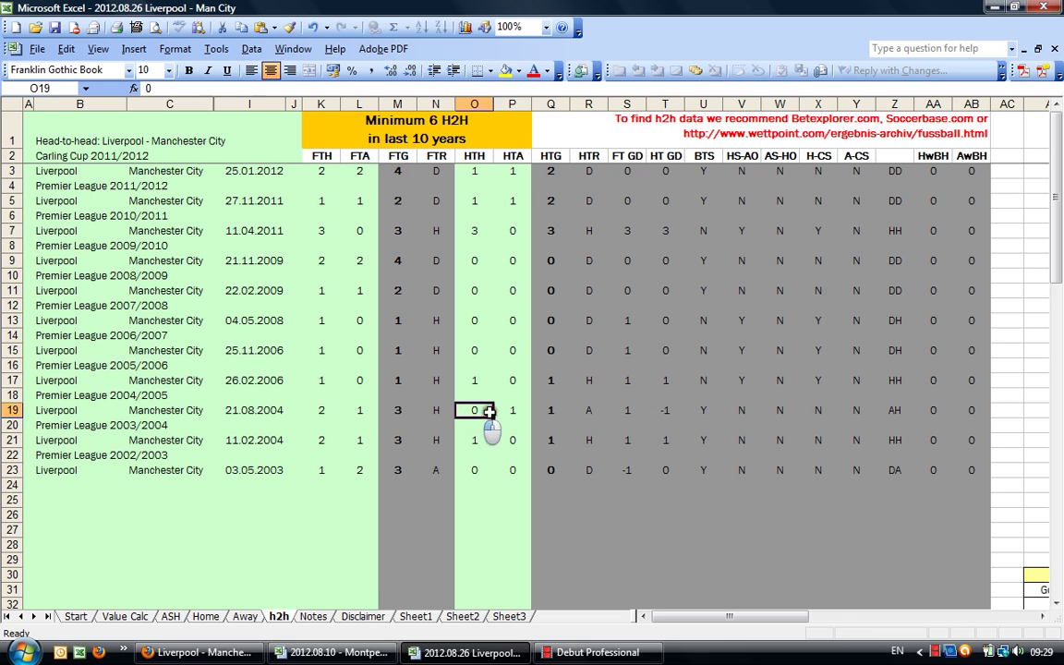
left_click(663, 410)
Check goals and both-teams-to-score formulas in Man City's first two away matches, then return to Value Calc
left_click(245, 617)
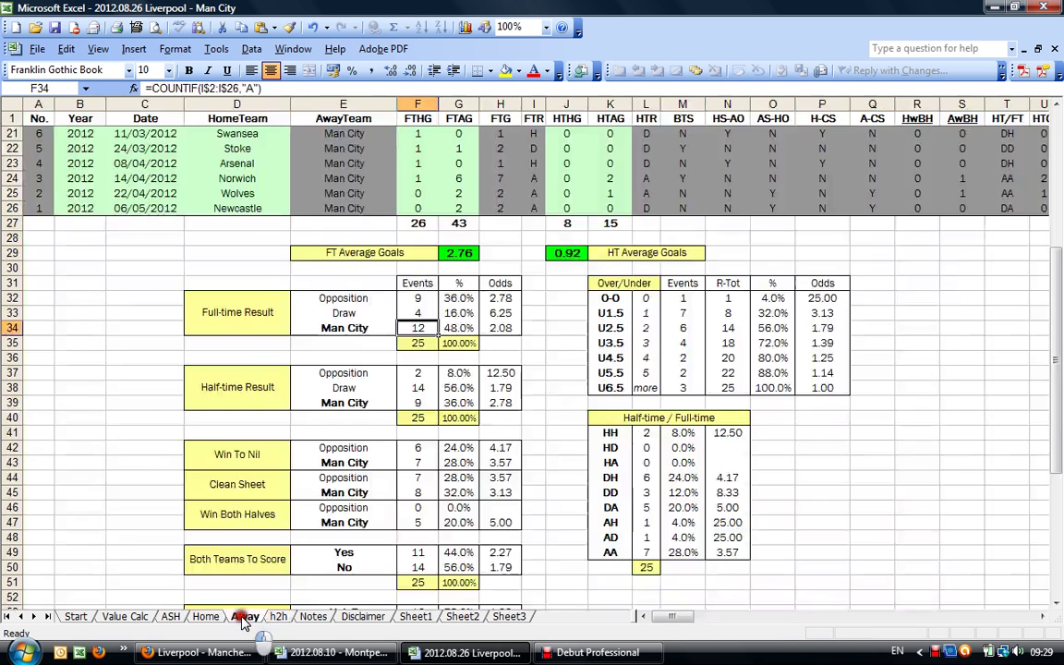
scroll(952, 347, "up", 7)
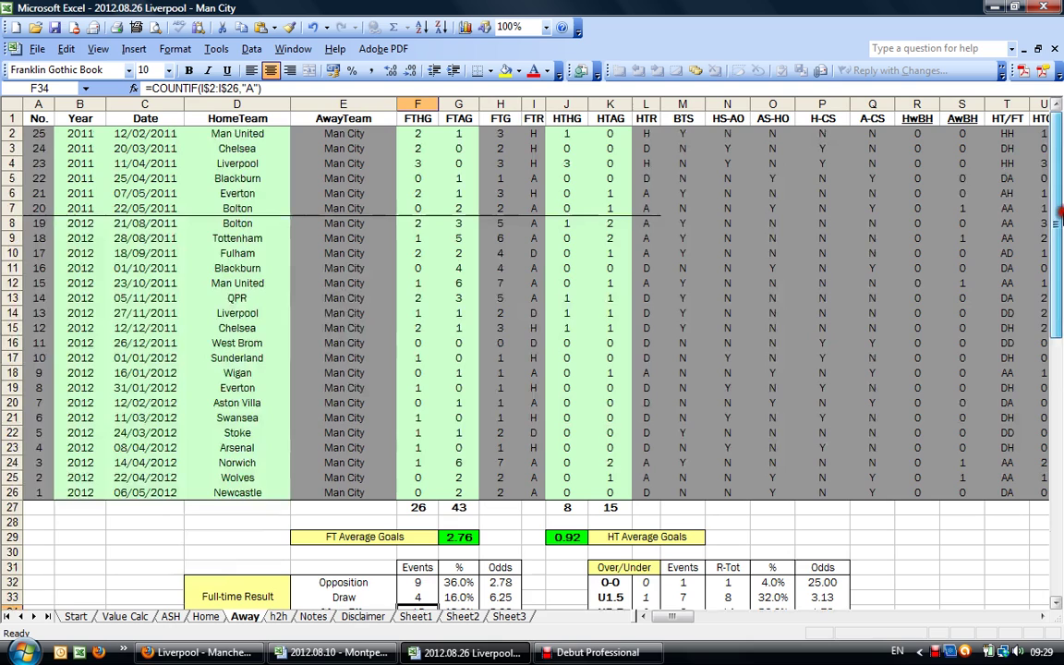
left_click(683, 134)
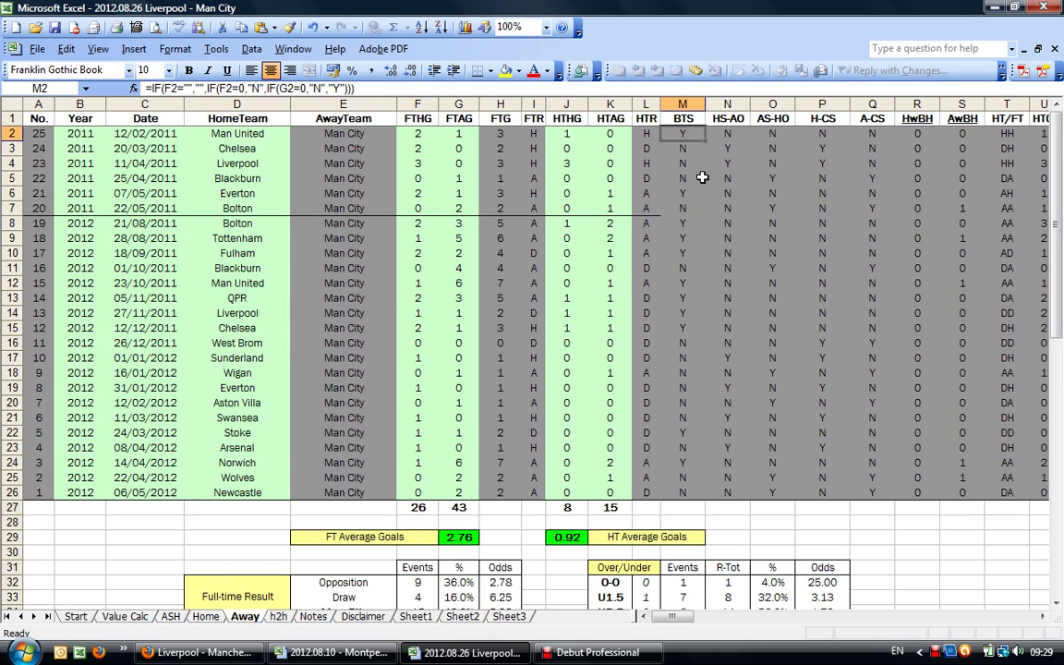
left_click(415, 134)
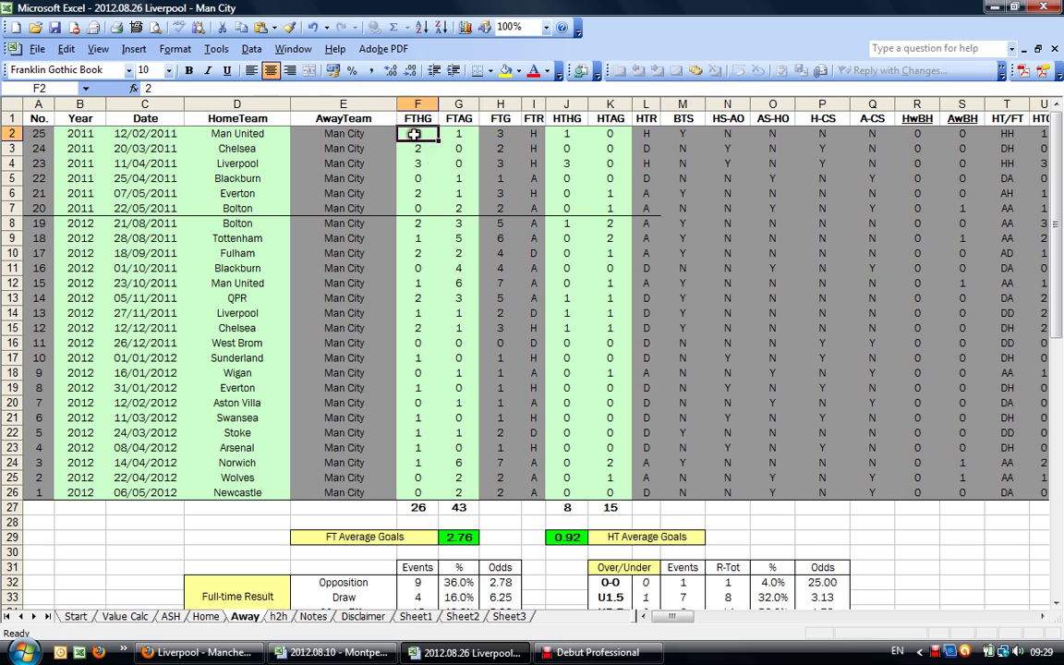
left_click(458, 134)
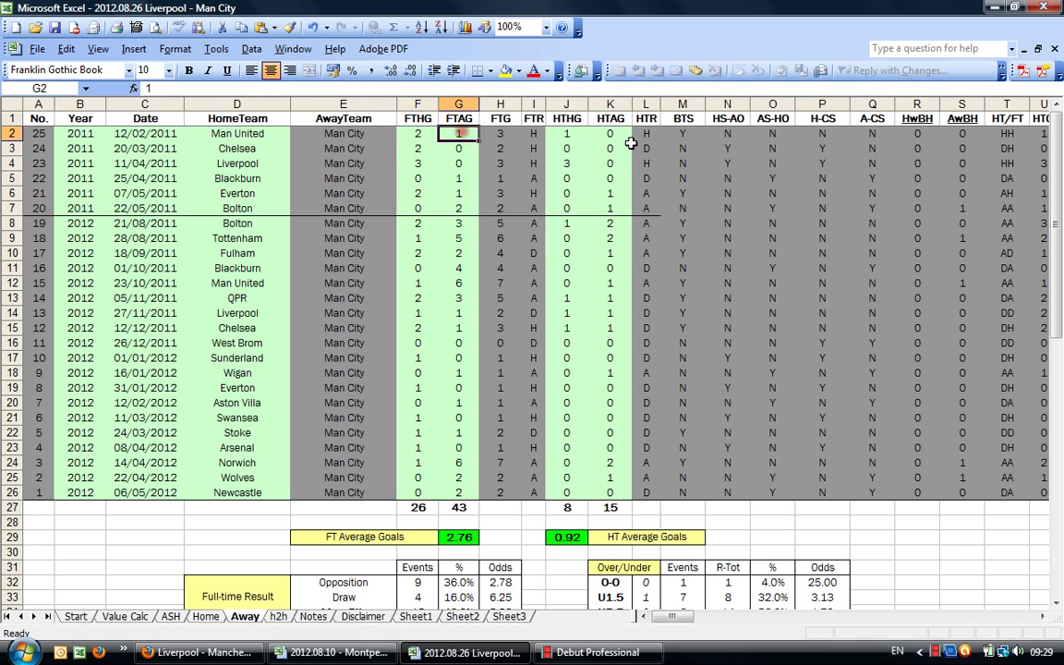
left_click(686, 150)
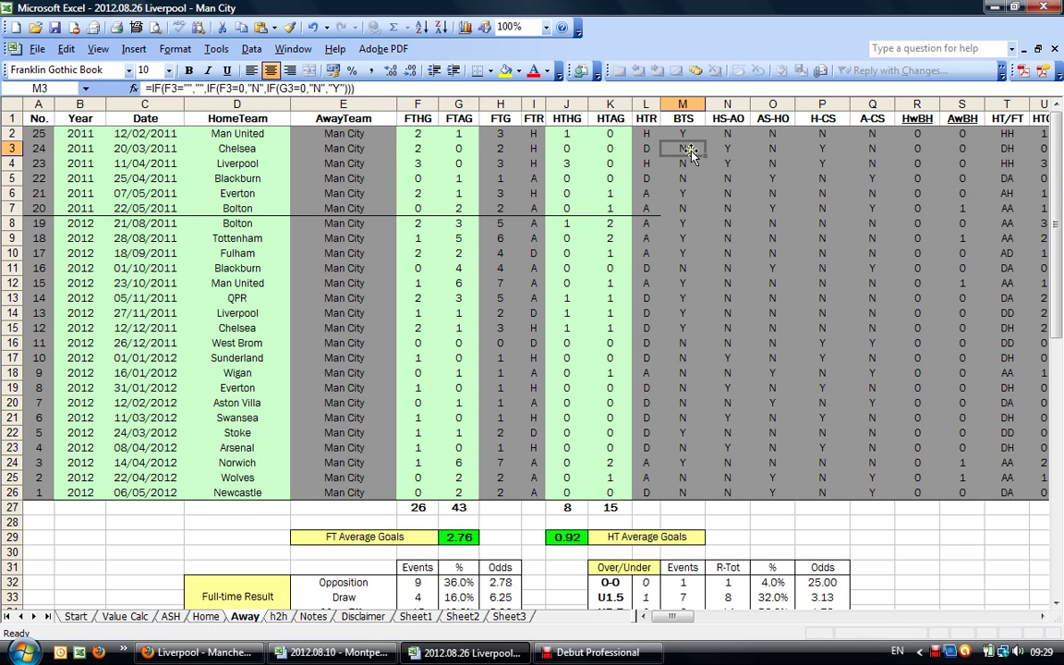
left_click(432, 148)
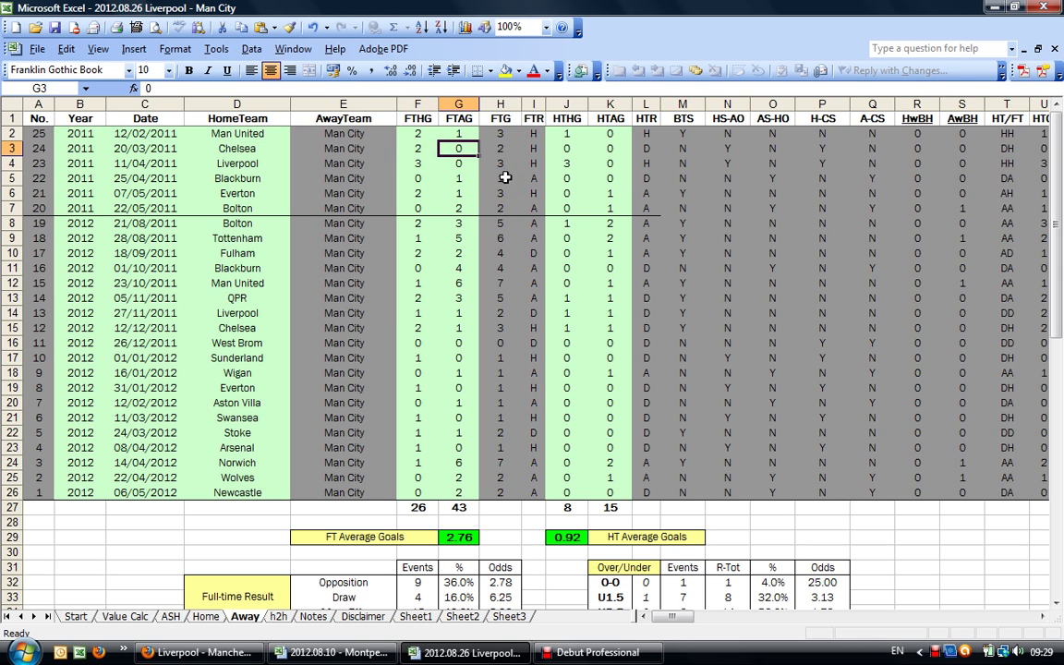
left_click_drag(1056, 190, 1060, 326)
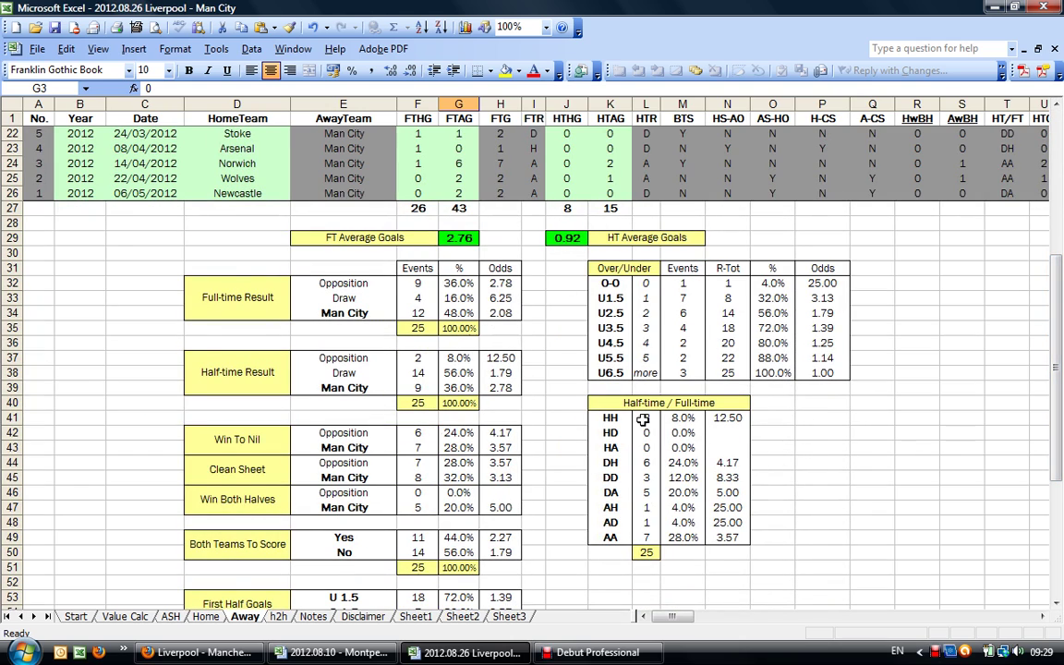
left_click(116, 617)
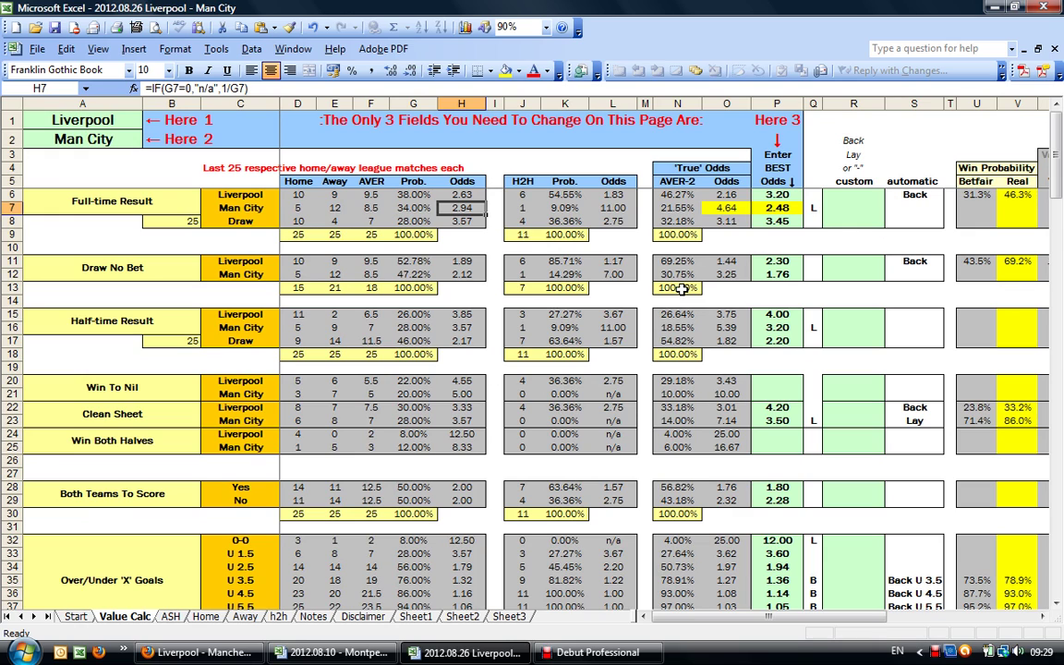
Trace the Value Calc counts in E6, E7 and J7 back to their source formulas
left_click(296, 194)
left_click(298, 208)
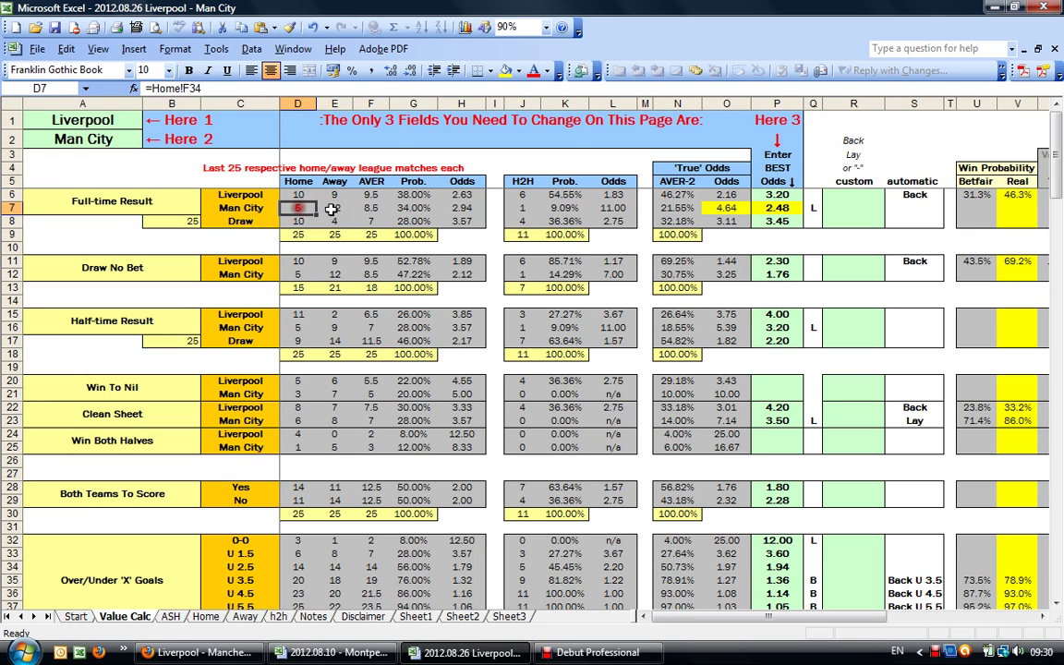
left_click(333, 208)
left_click(522, 208)
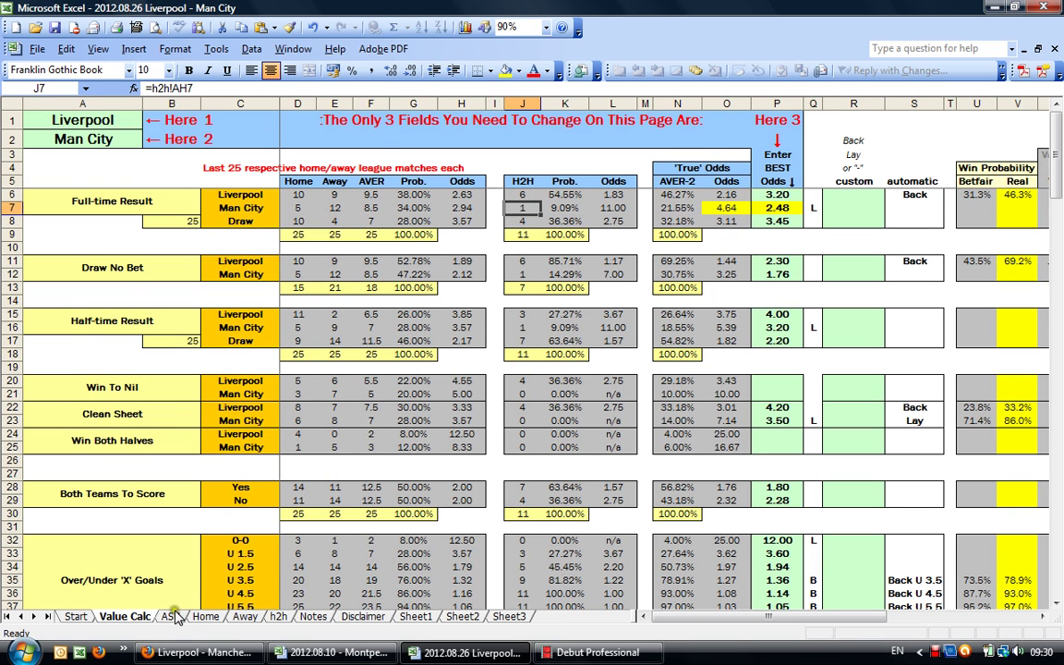
Select the Home sheet's E2:G26 and J2:K26 match data, then open the h2h sheet
left_click(205, 616)
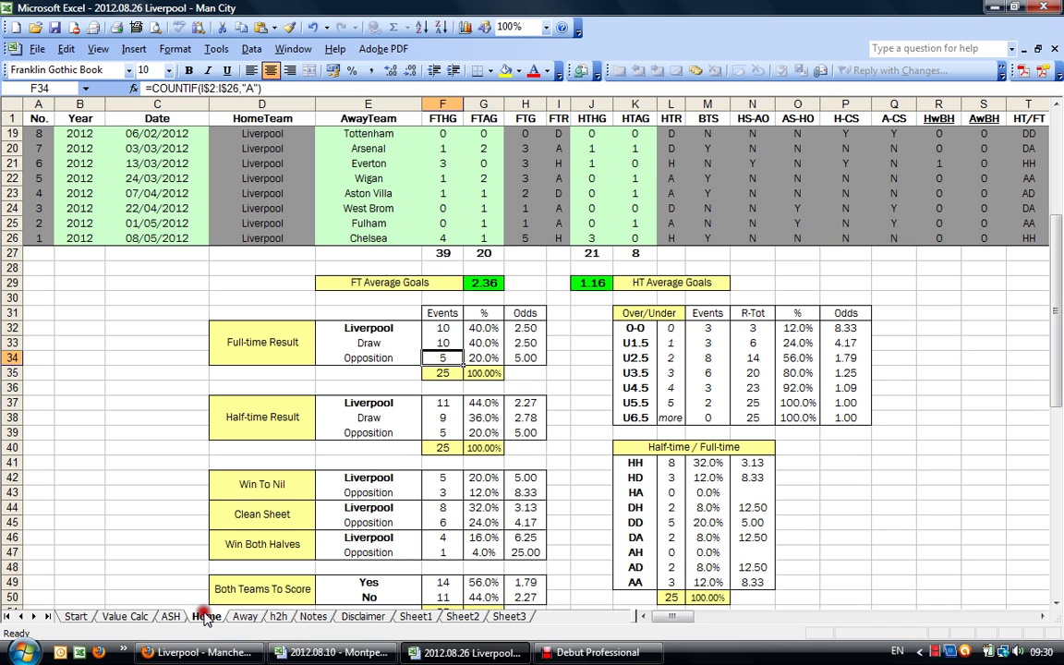
left_click(485, 239)
left_click_drag(485, 239, 398, 135)
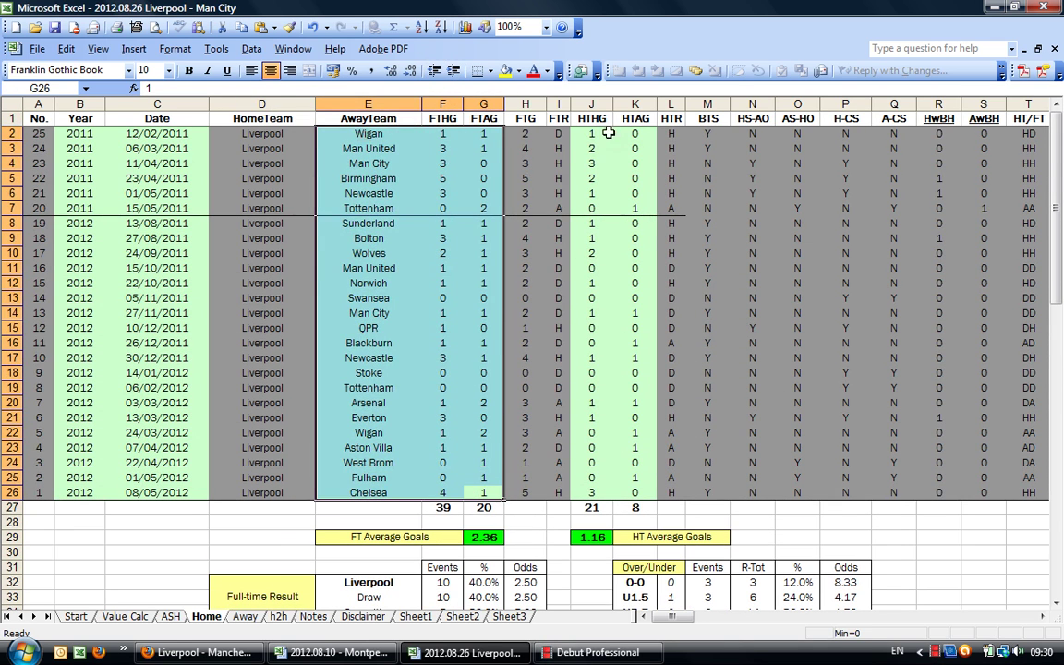
left_click_drag(596, 134, 627, 493)
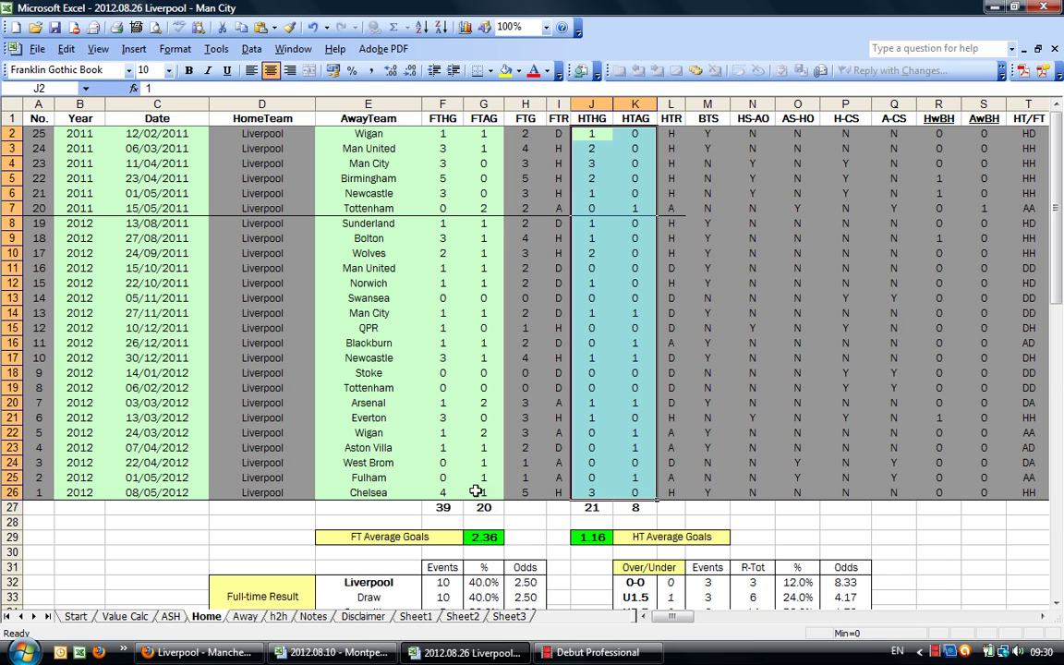
left_click_drag(474, 491, 371, 132)
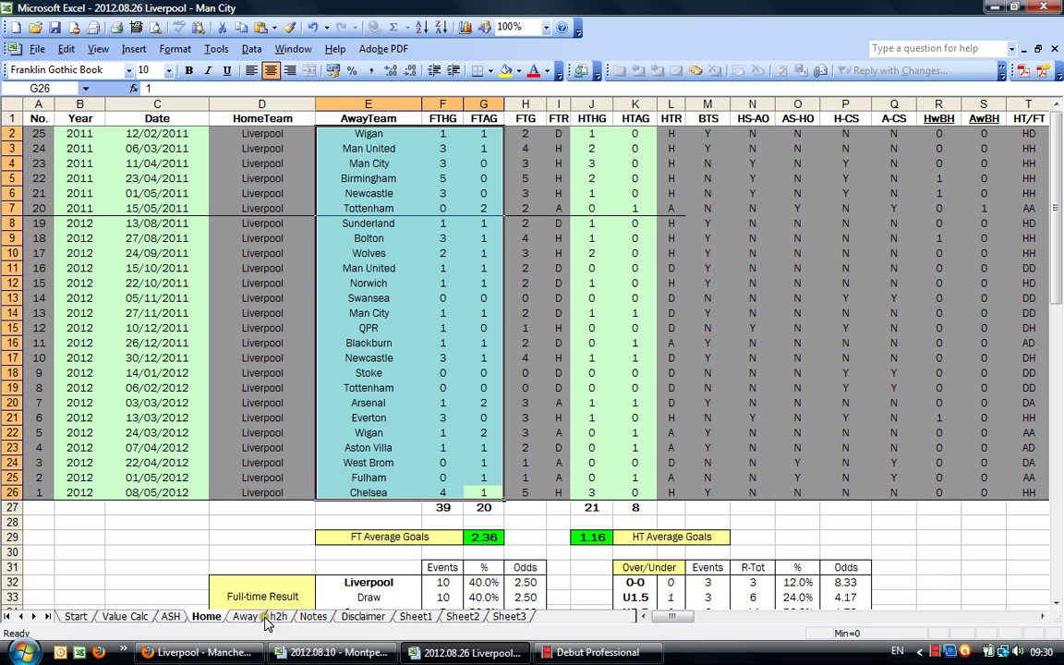
left_click(278, 617)
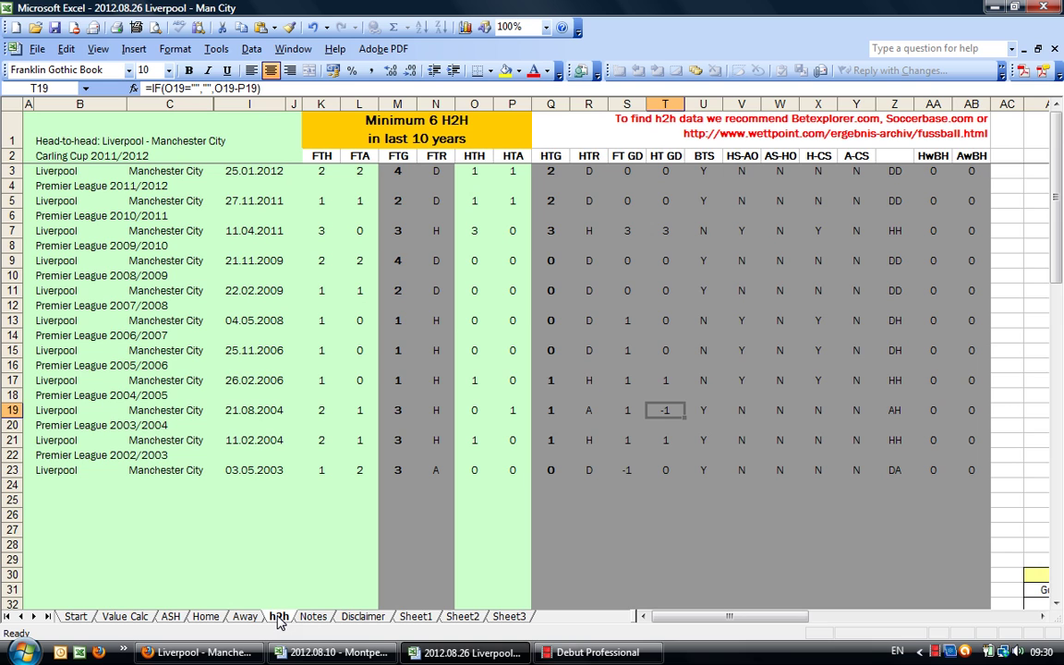
left_click(126, 617)
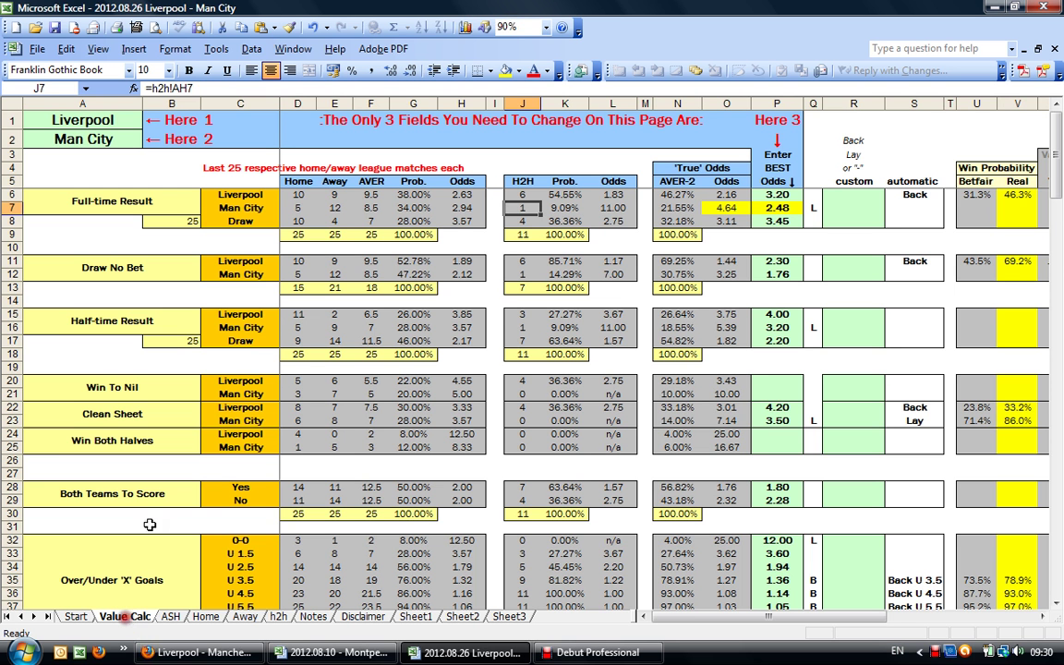
left_click(398, 195)
left_click(469, 195)
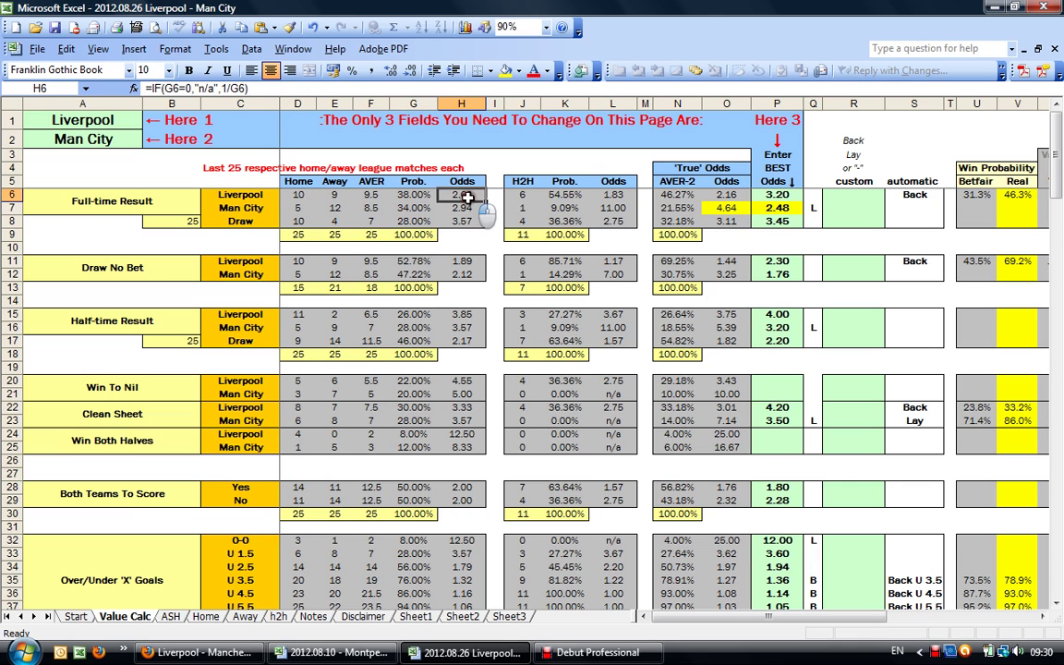
left_click(519, 195)
left_click(568, 196)
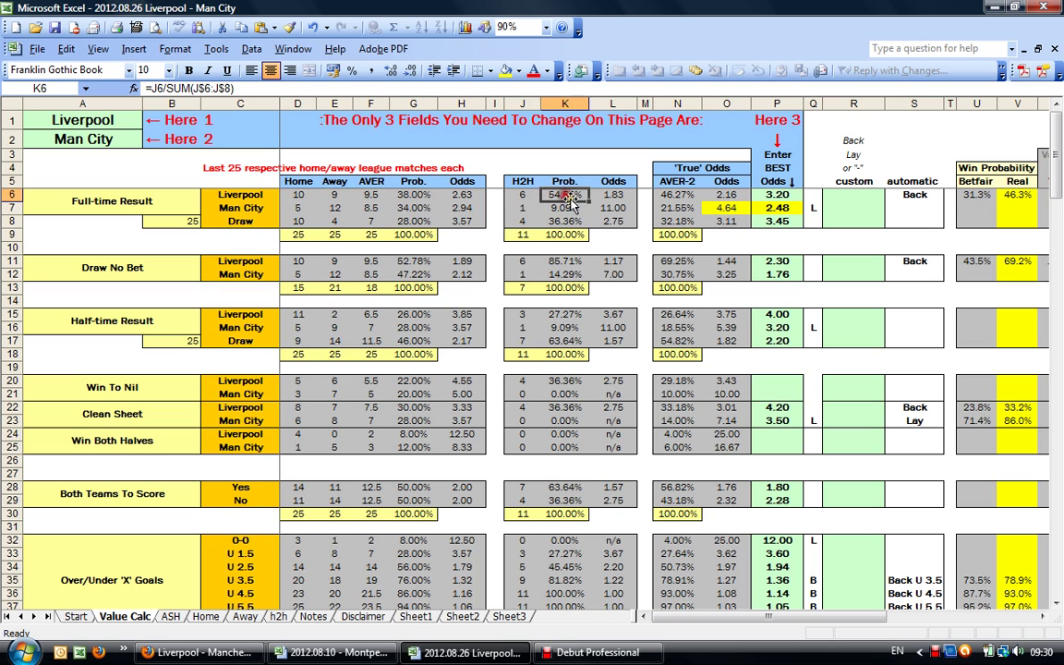
left_click(460, 207)
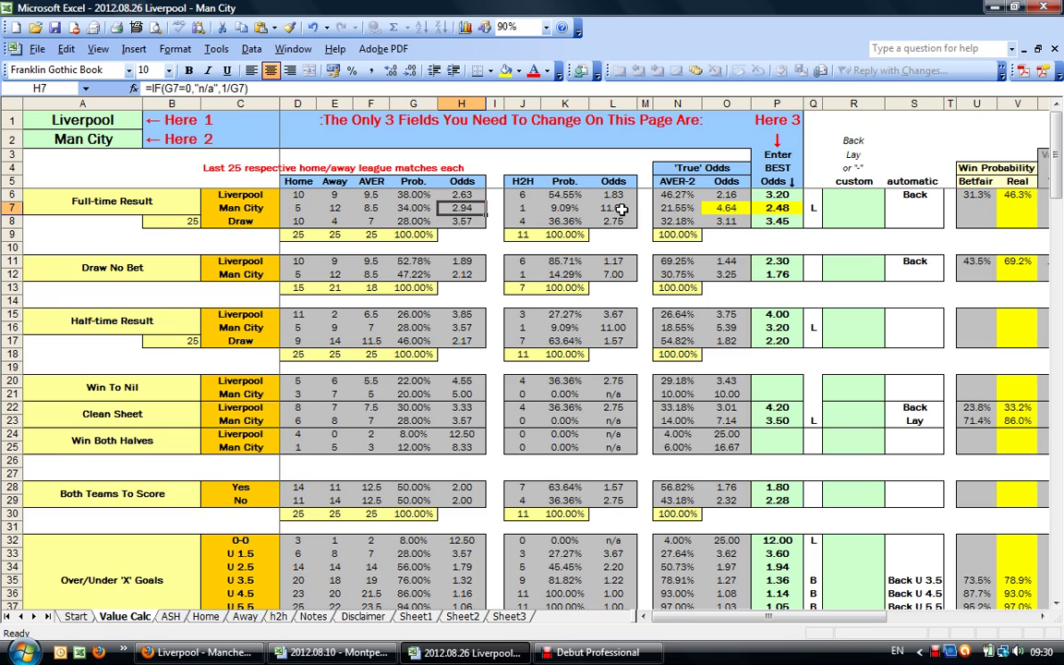
left_click(621, 209, "ctrl")
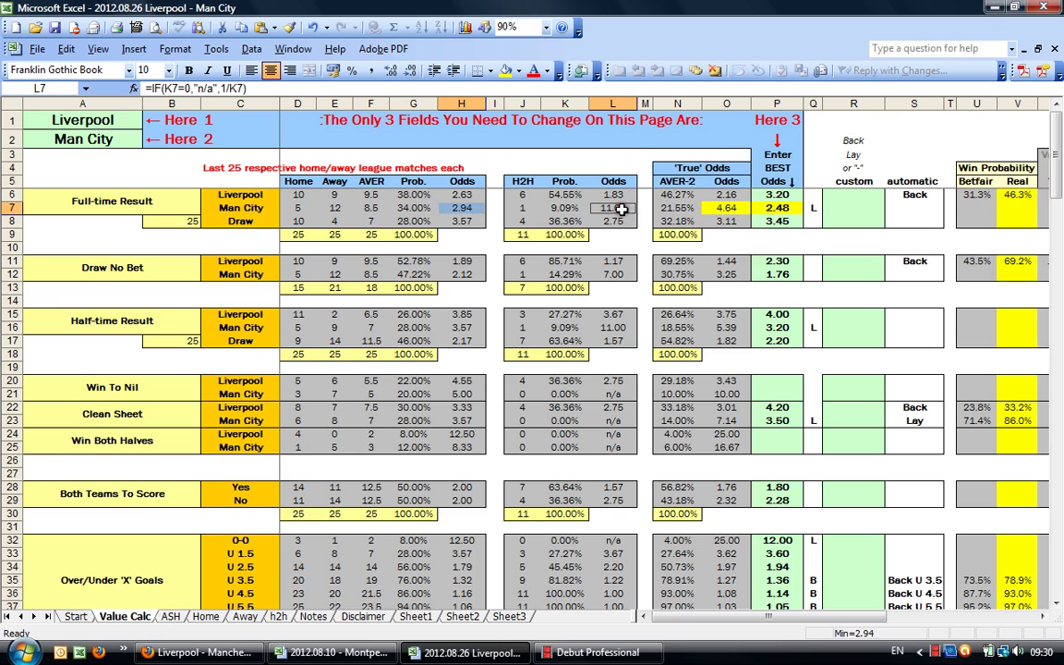
left_click(729, 208)
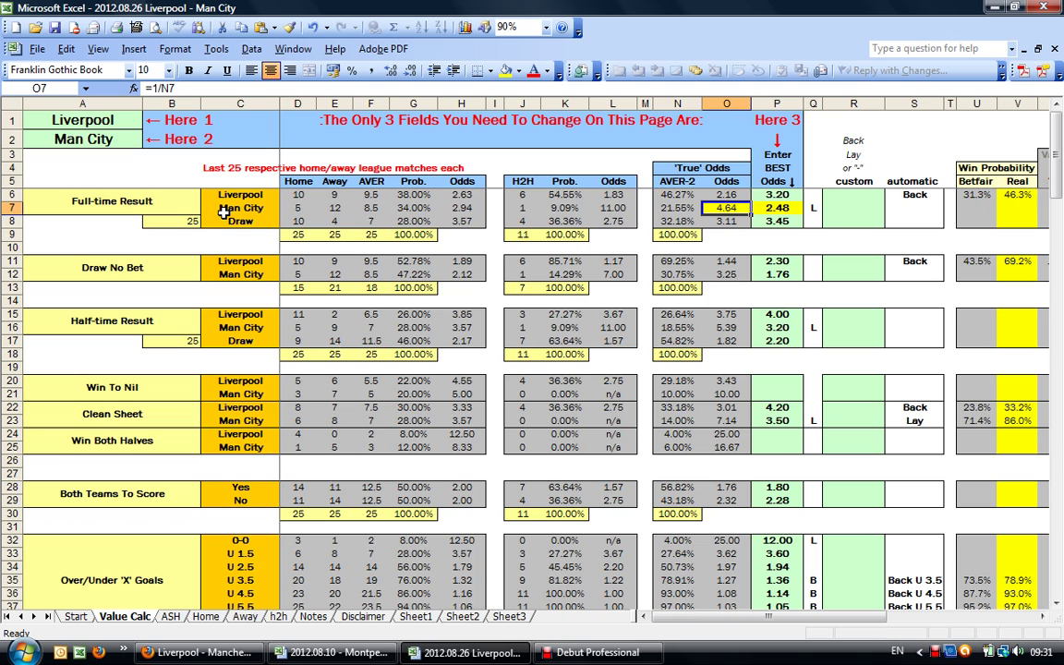
left_click(472, 211)
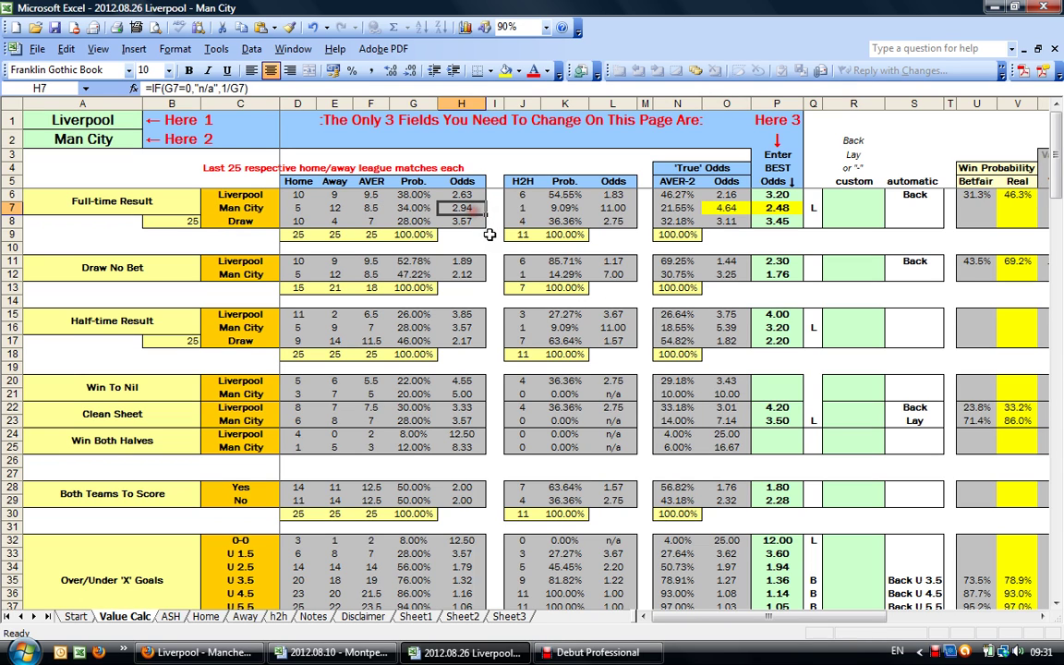
left_click(605, 208, "ctrl")
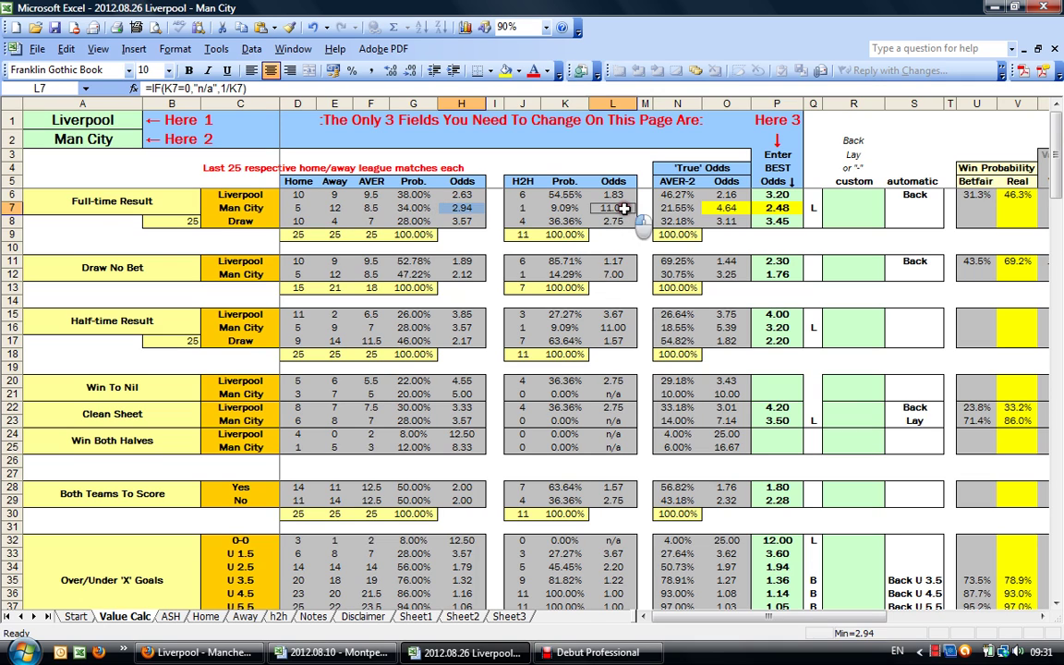
left_click(723, 208)
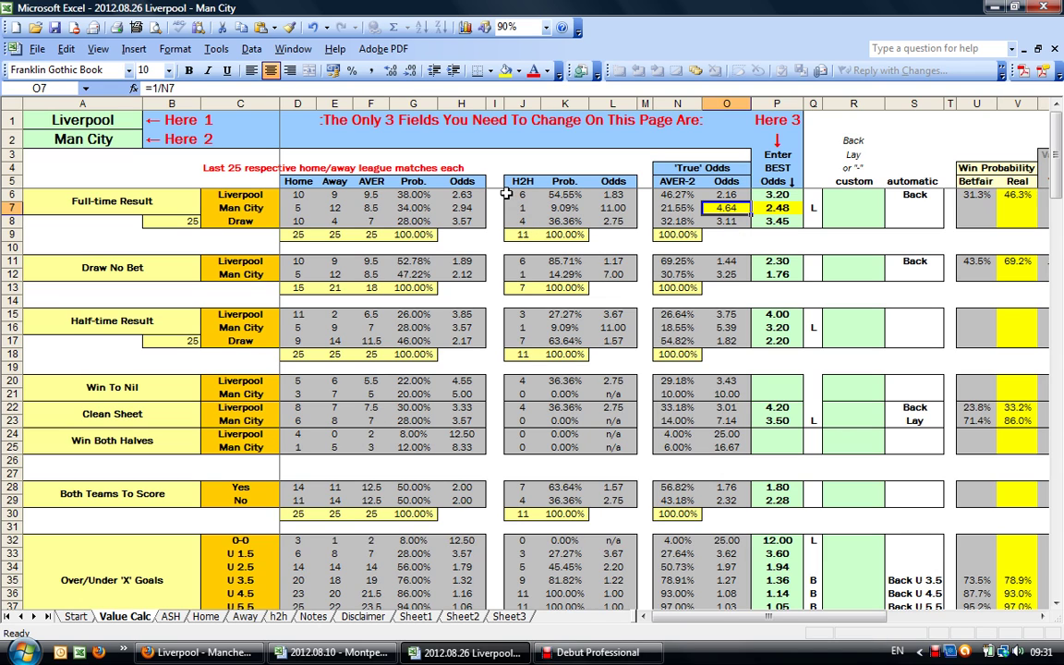
left_click(506, 193)
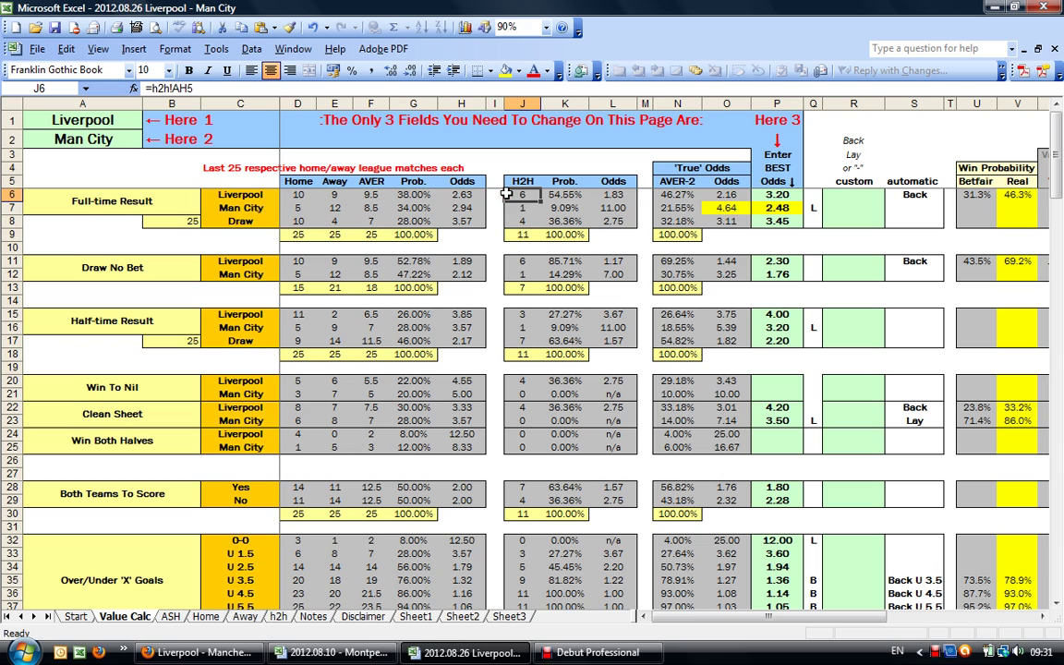
left_click(578, 196)
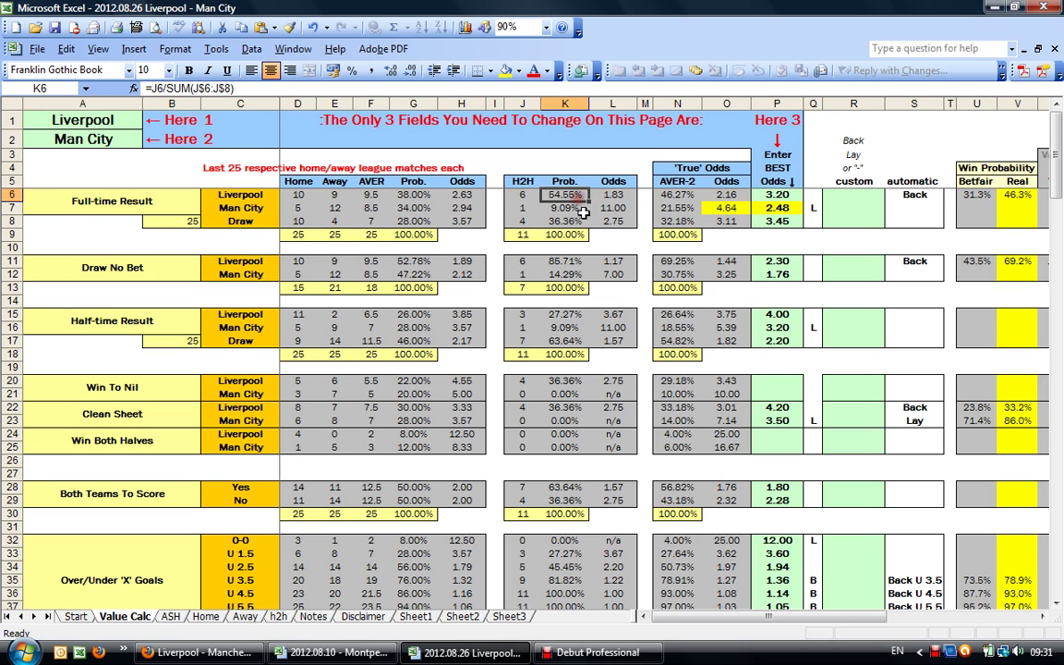
left_click(513, 222)
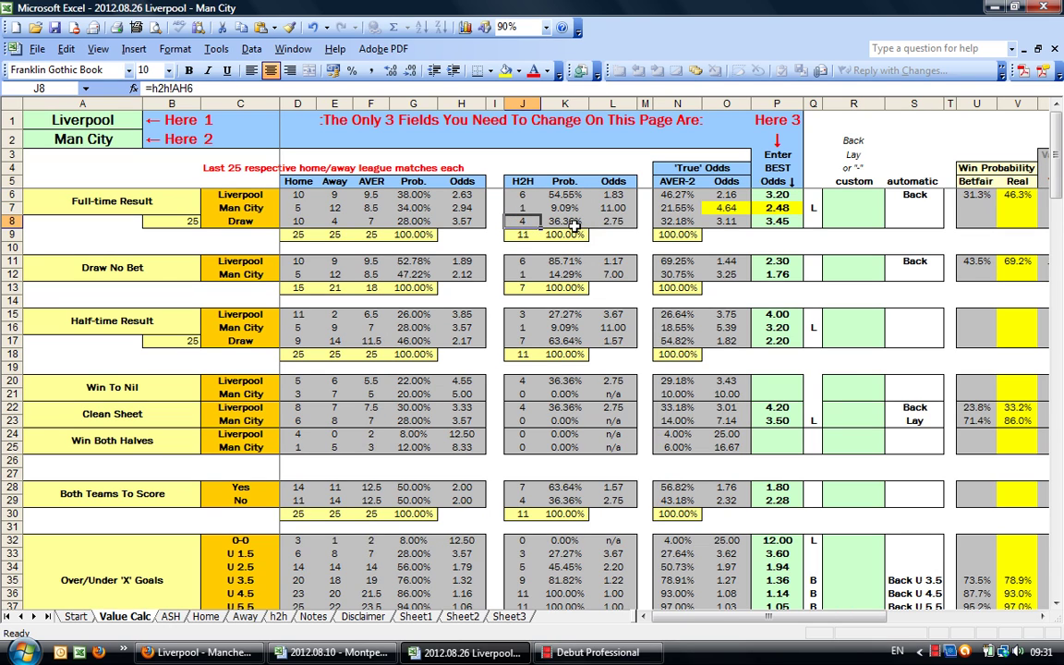
left_click(510, 207)
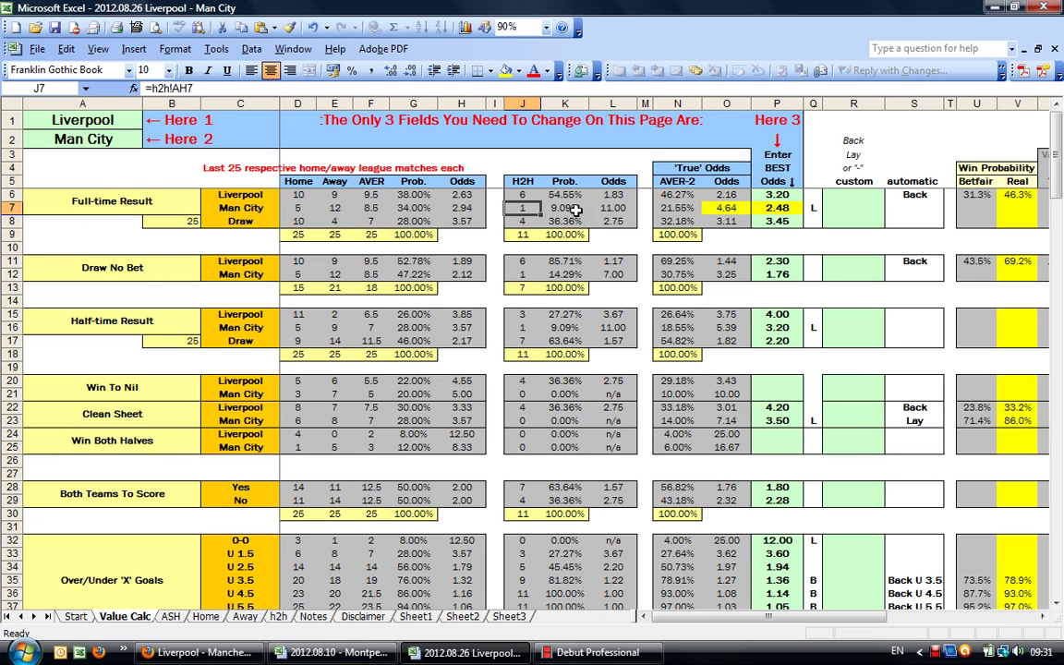
left_click(576, 210)
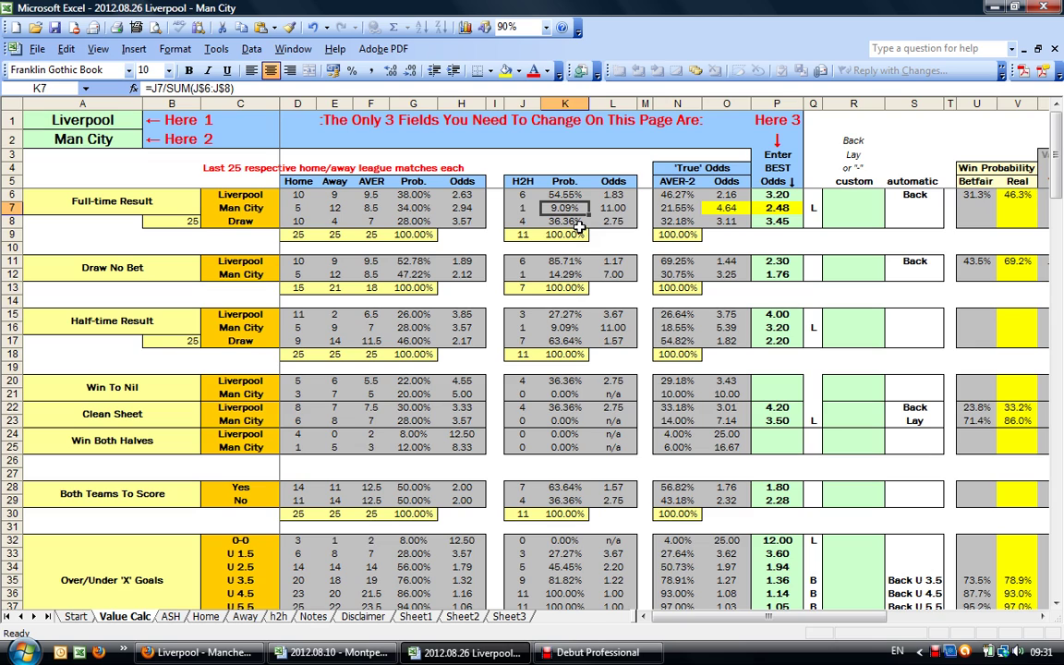
left_click(621, 209)
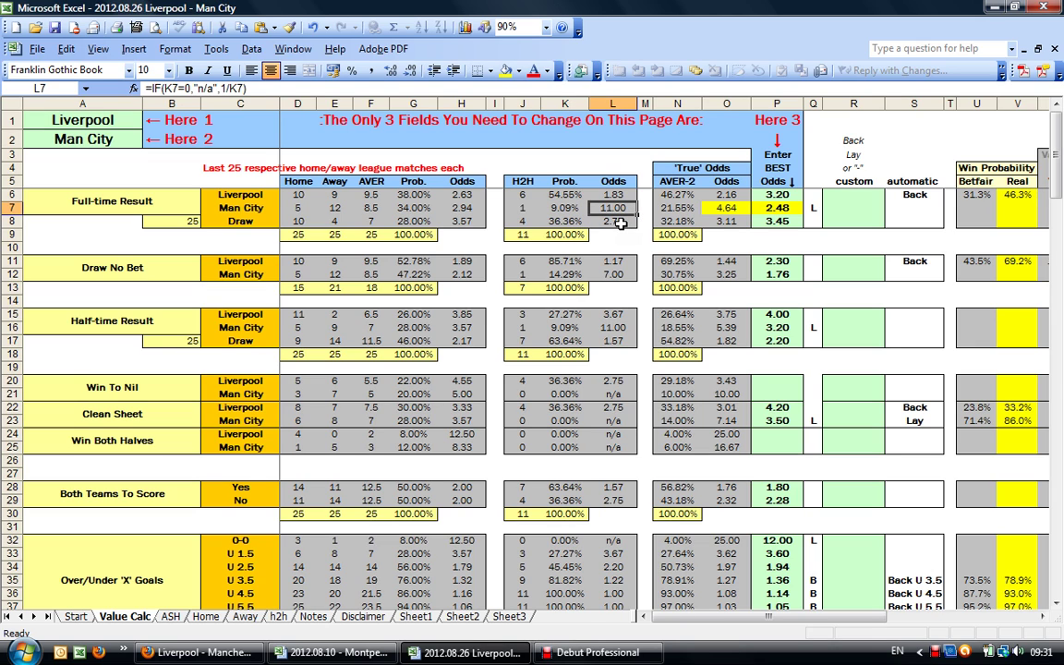
left_click(452, 211)
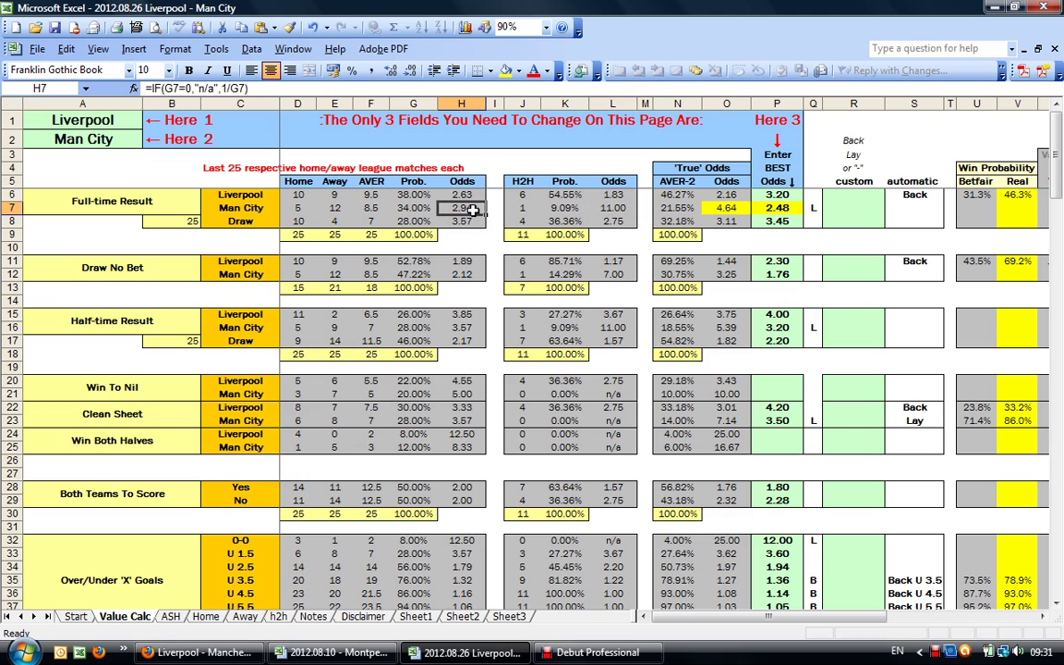
left_click(626, 210)
left_click(726, 209)
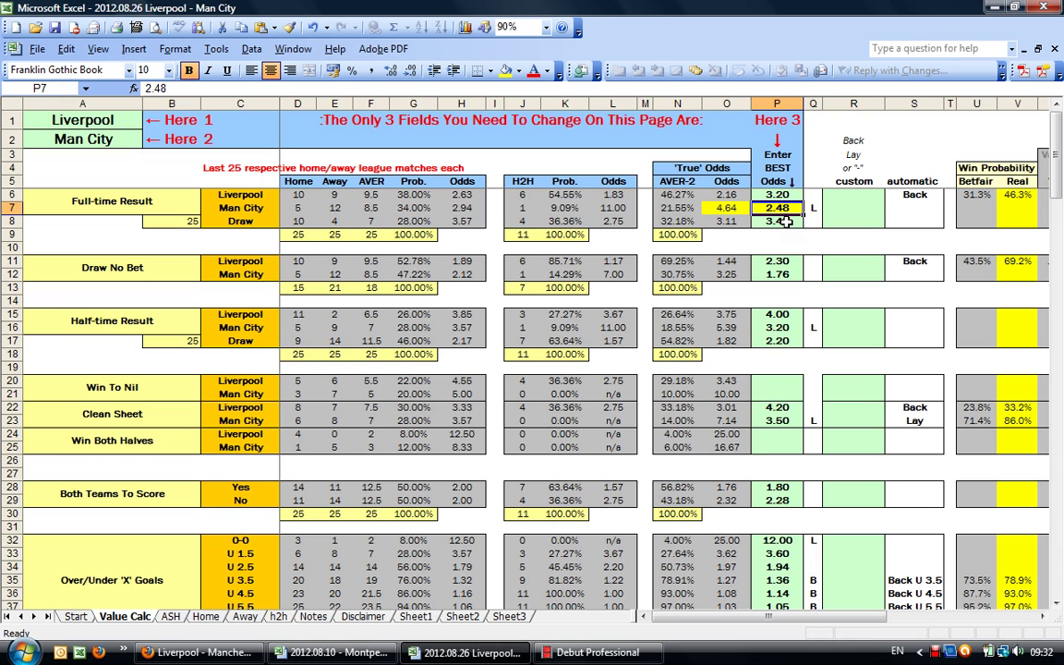
left_click_drag(726, 194, 731, 225)
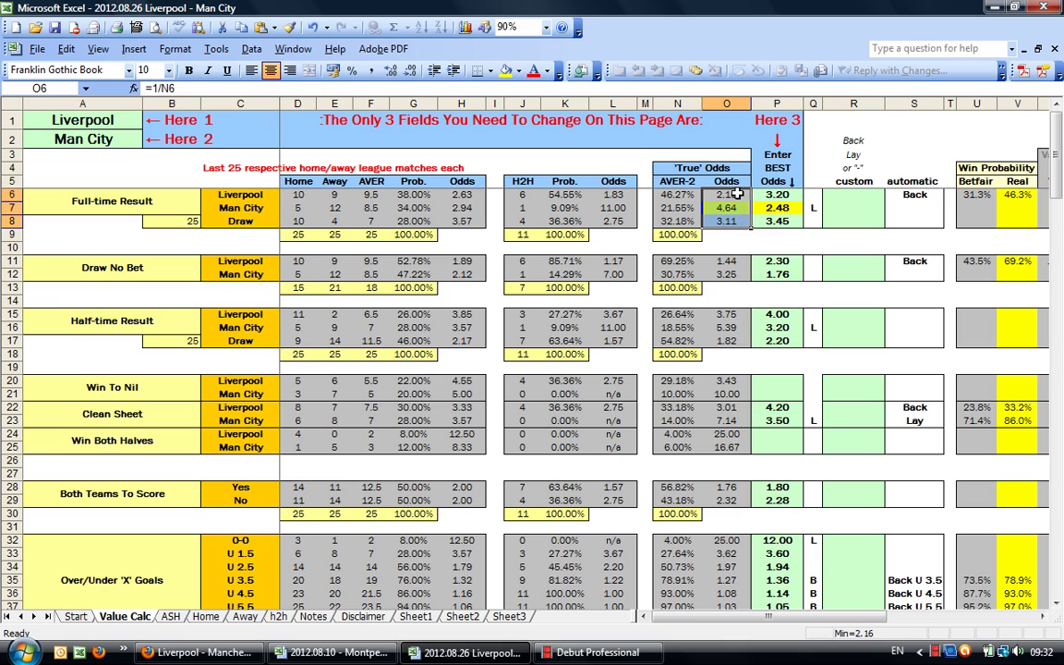
left_click(736, 194)
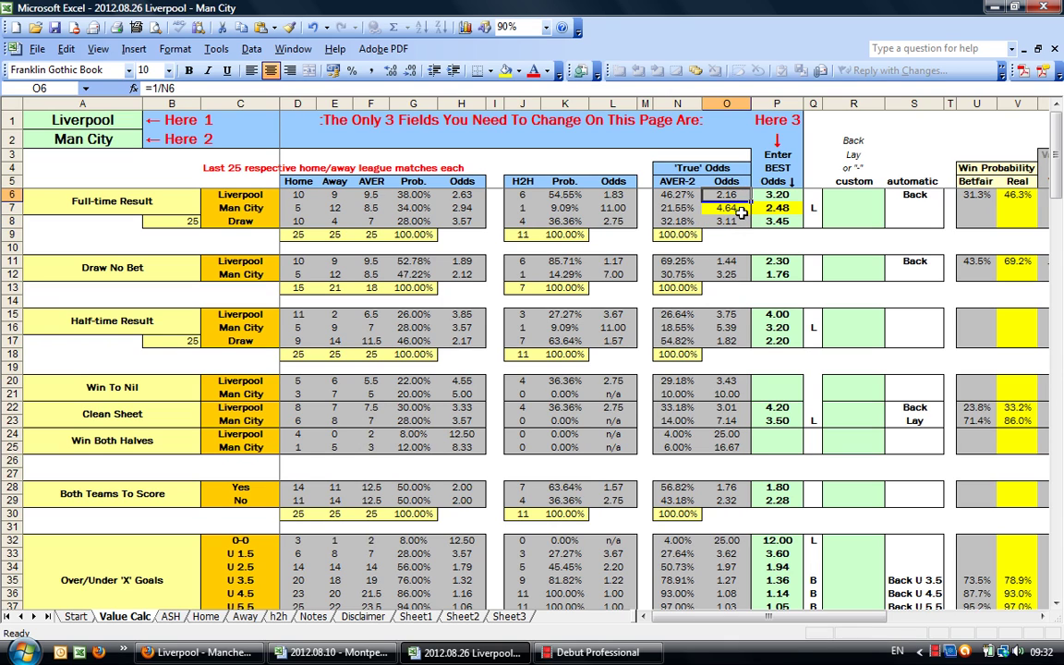
left_click(739, 210)
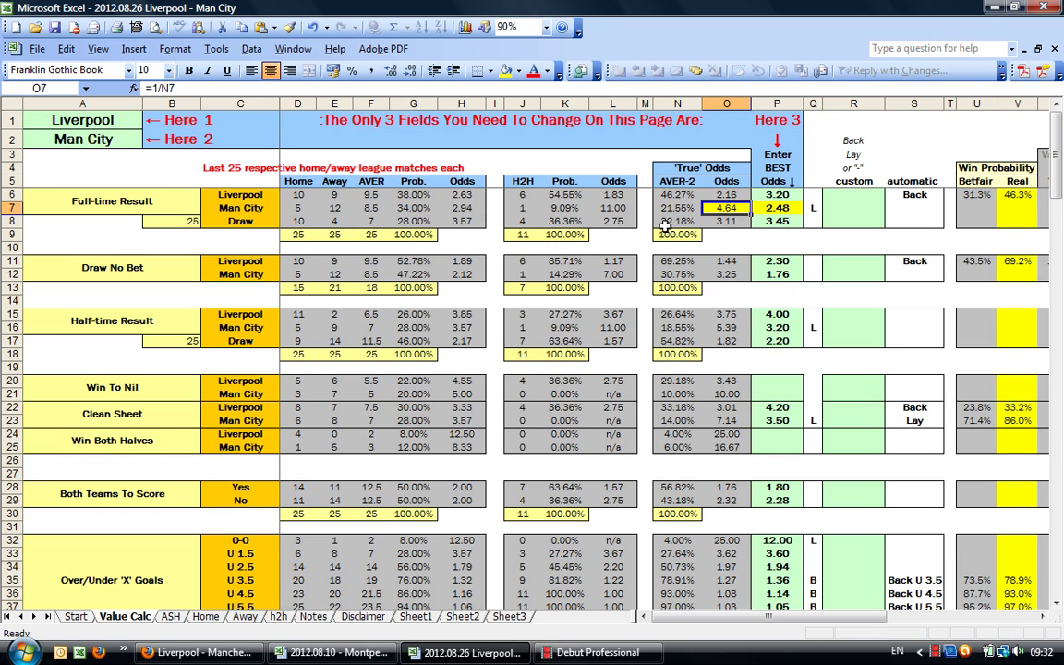
left_click(792, 211)
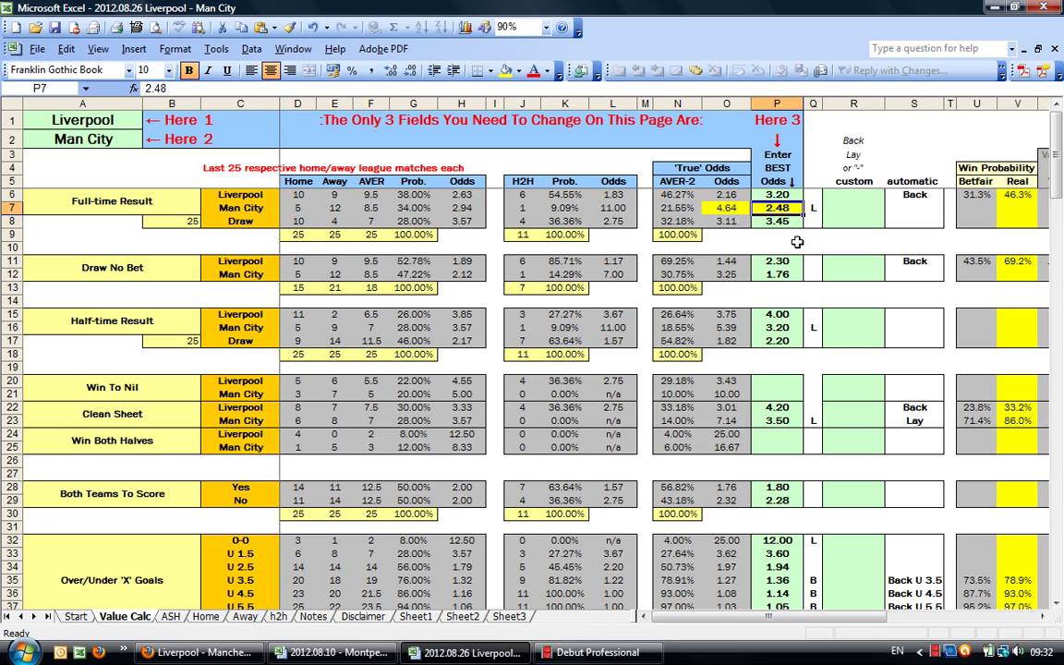
left_click(721, 208)
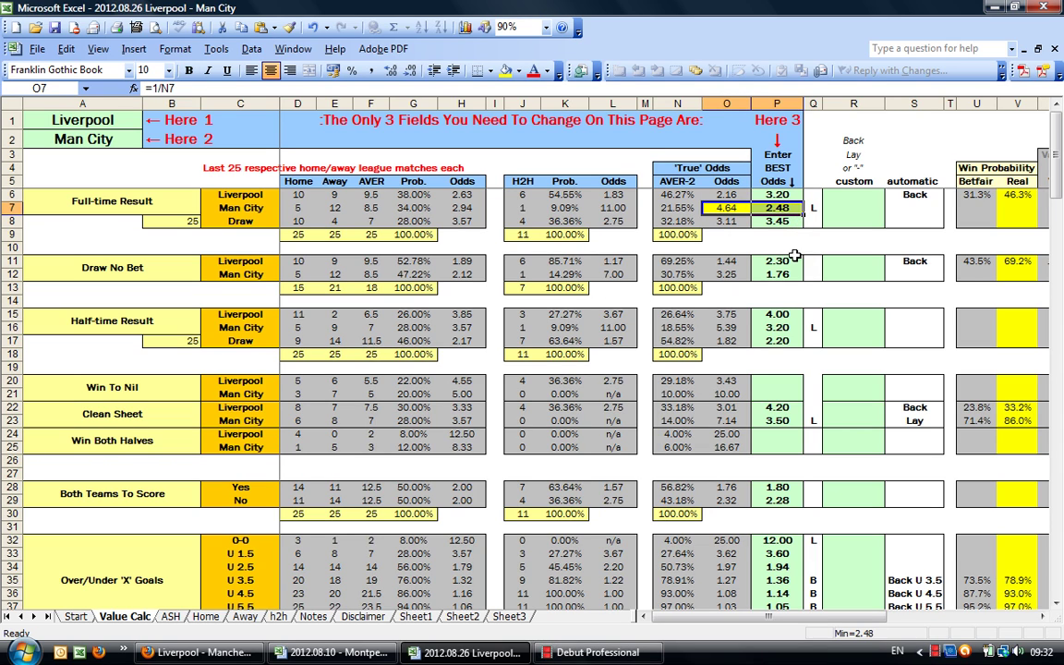
left_click(793, 209)
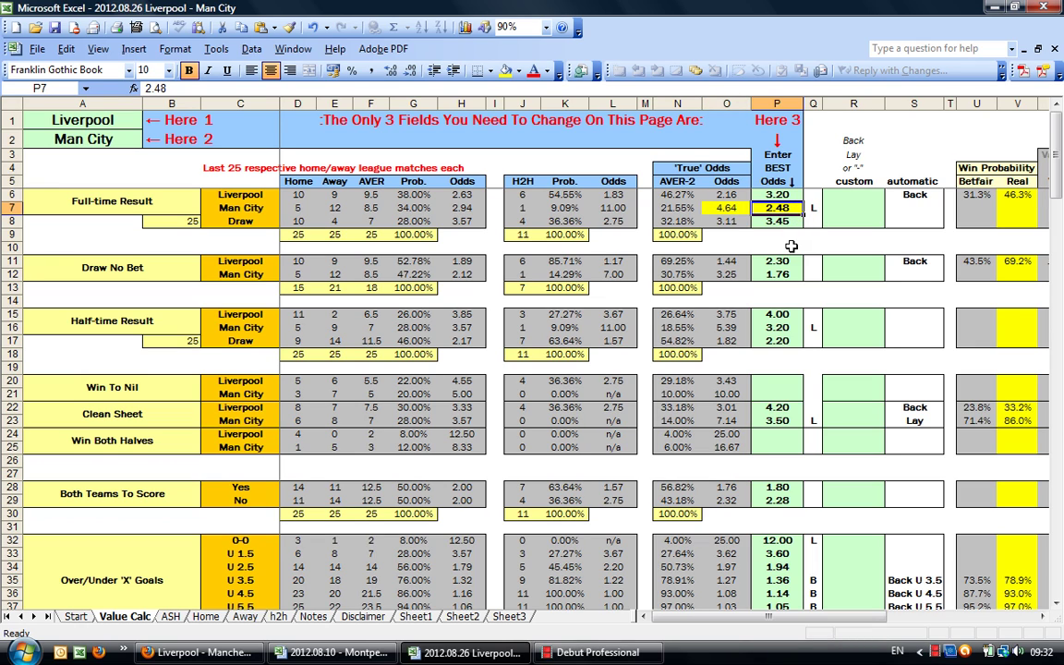
left_click(728, 211)
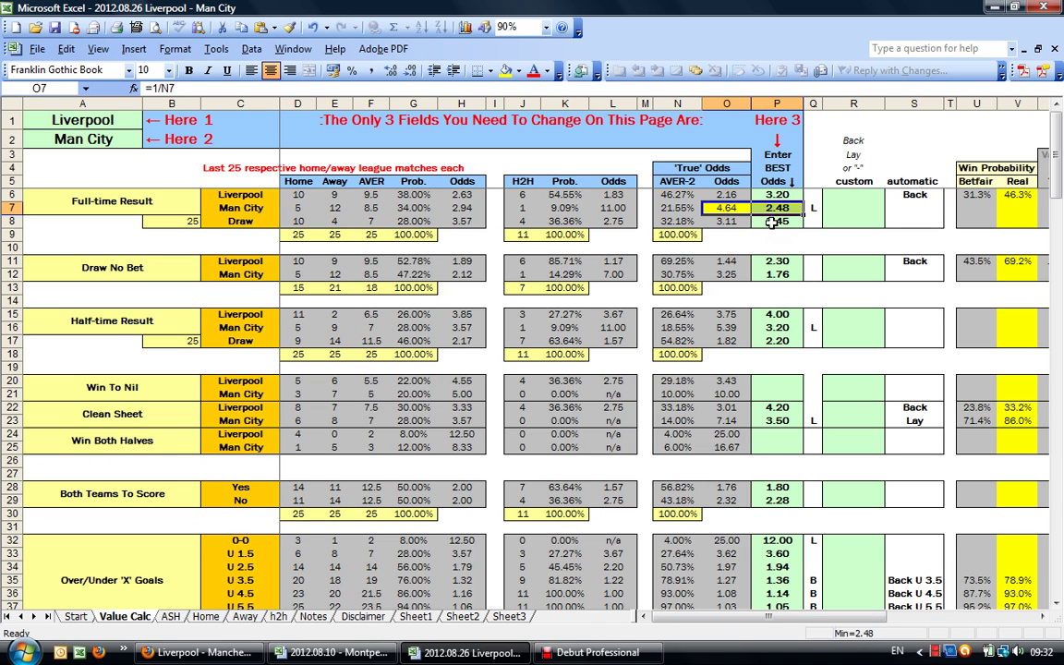
left_click(780, 209)
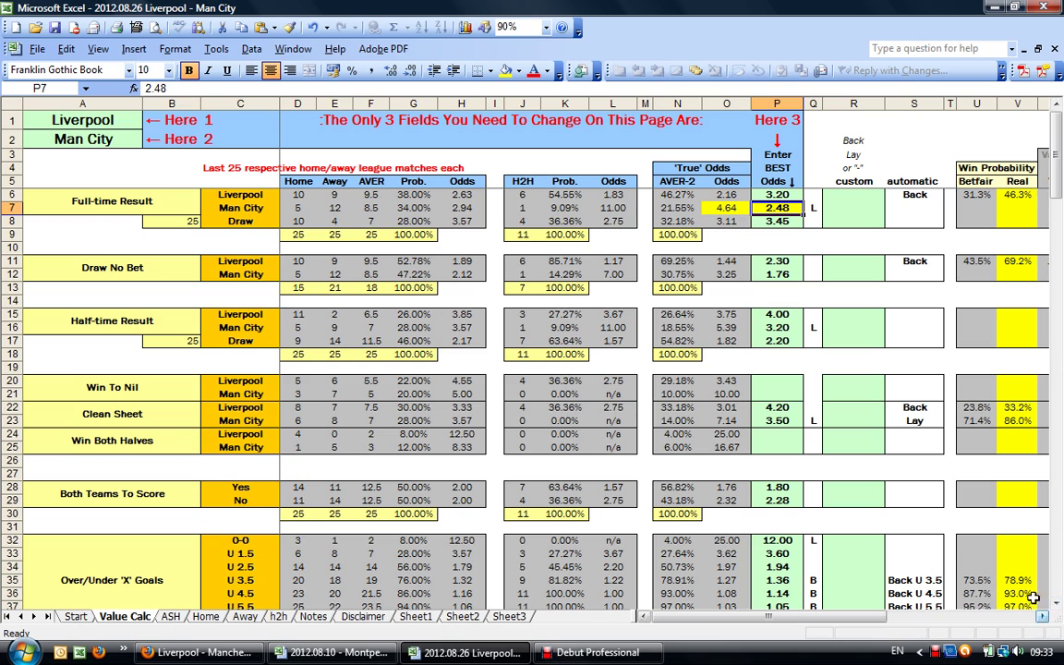
Examine the automatic Back/Lay recommendation formulas for Liverpool and Man City and their count sources
left_click(854, 208)
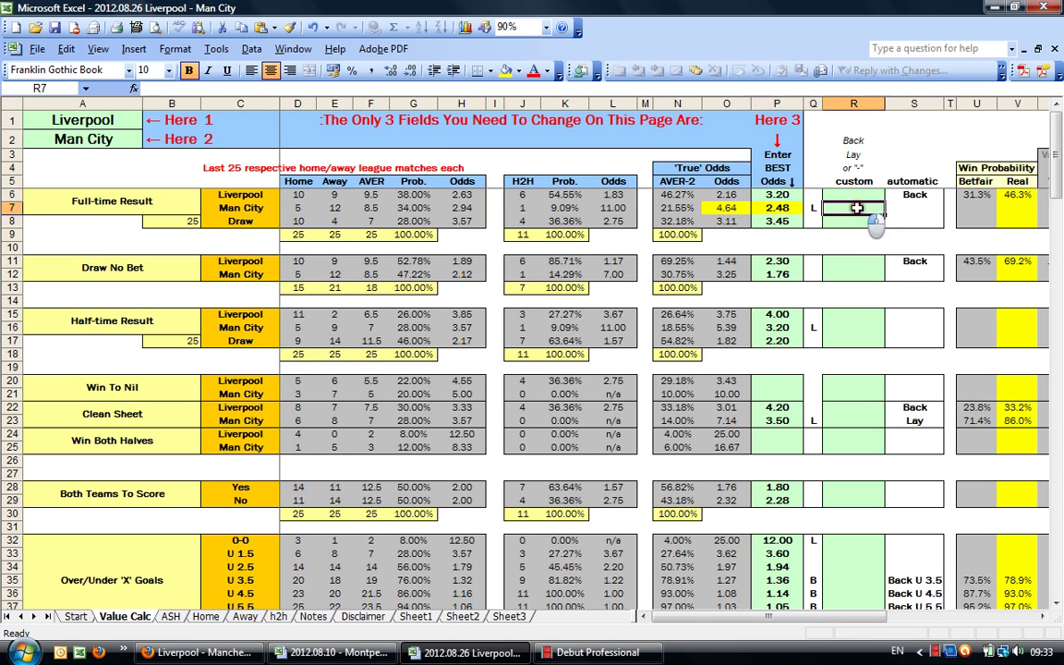
left_click(925, 208)
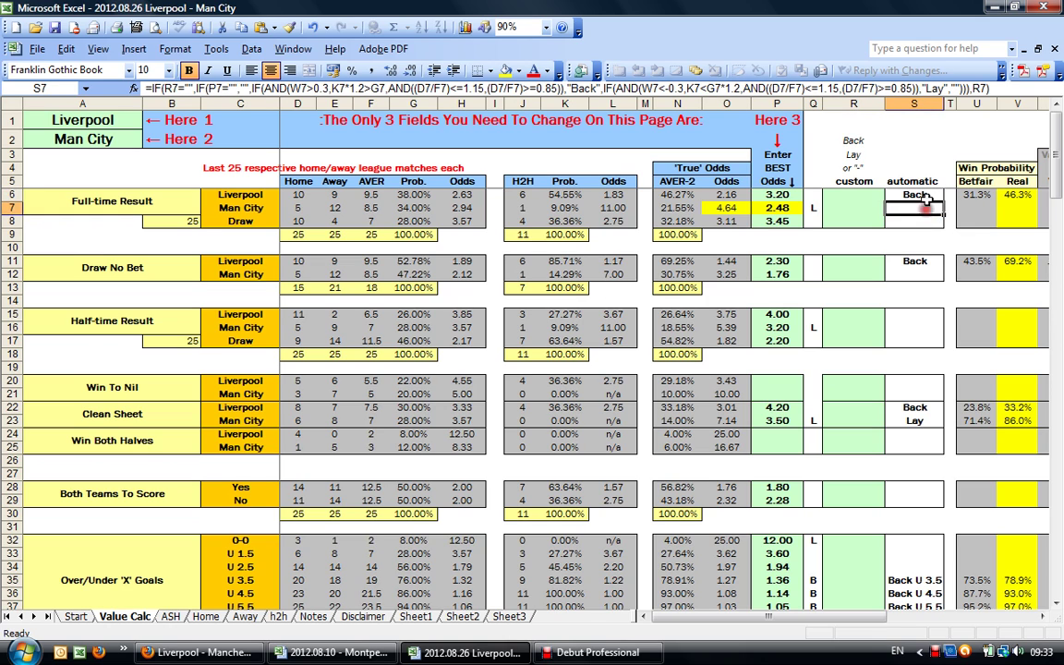
left_click(925, 197)
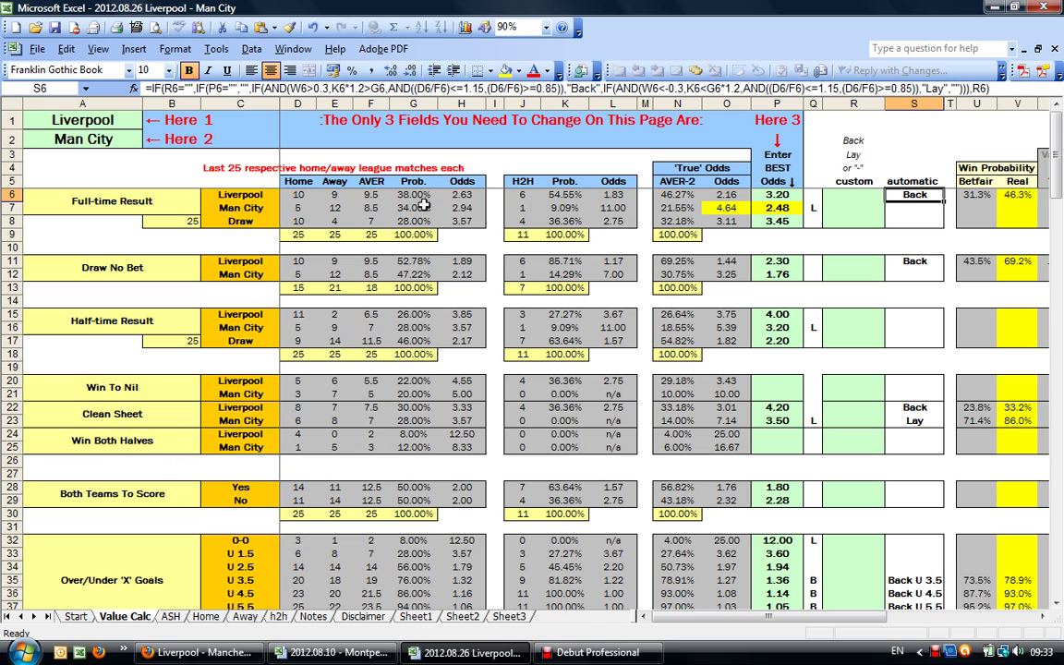
left_click_drag(298, 194, 325, 197)
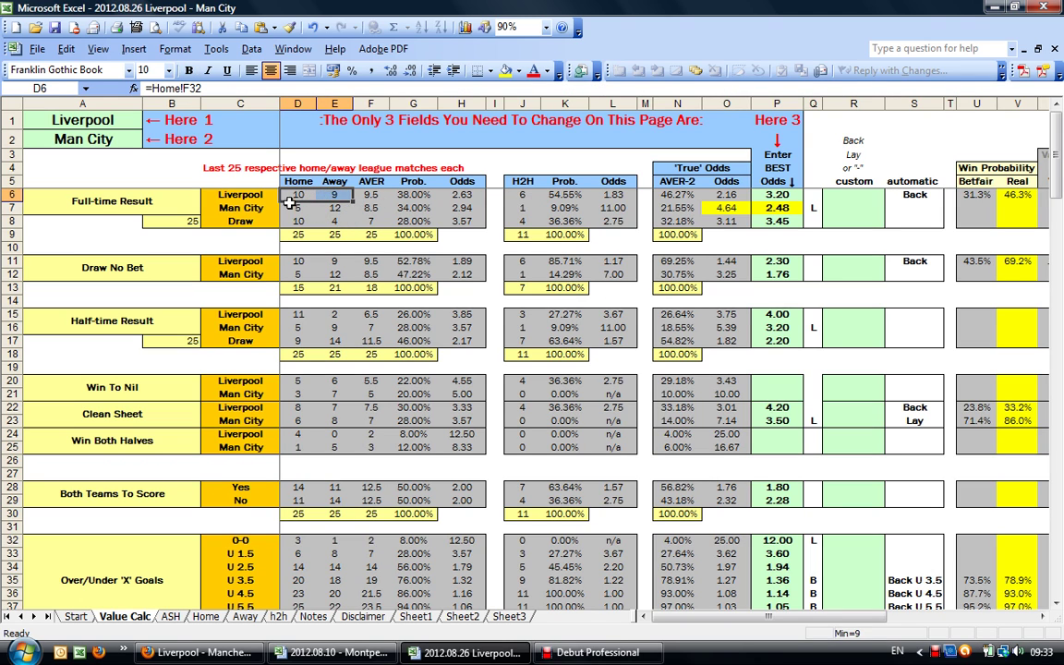
left_click(911, 207)
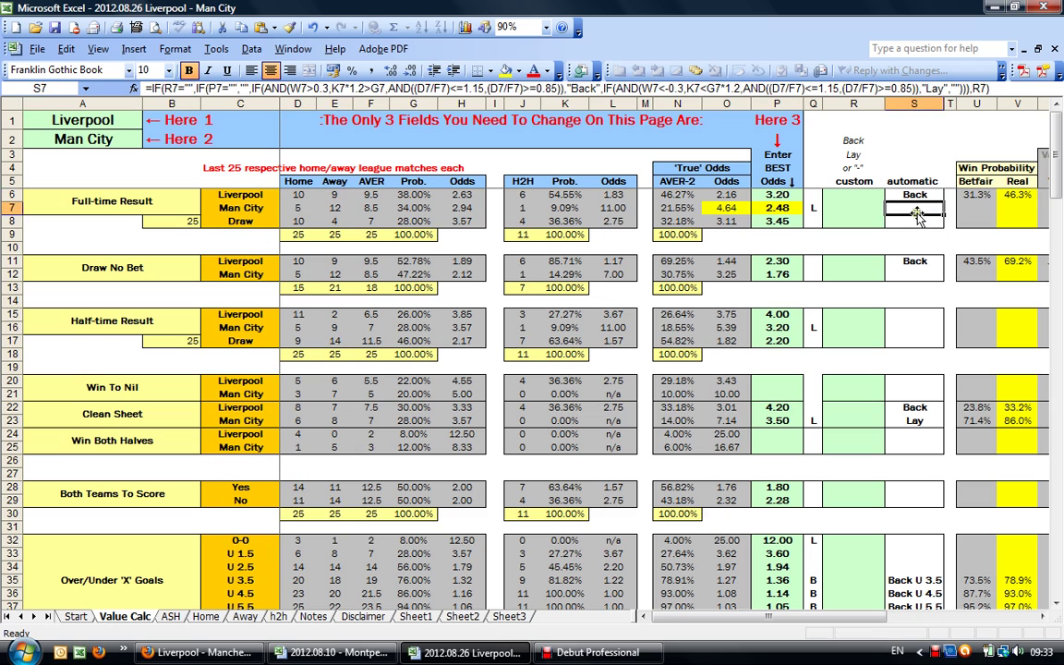
left_click(294, 209)
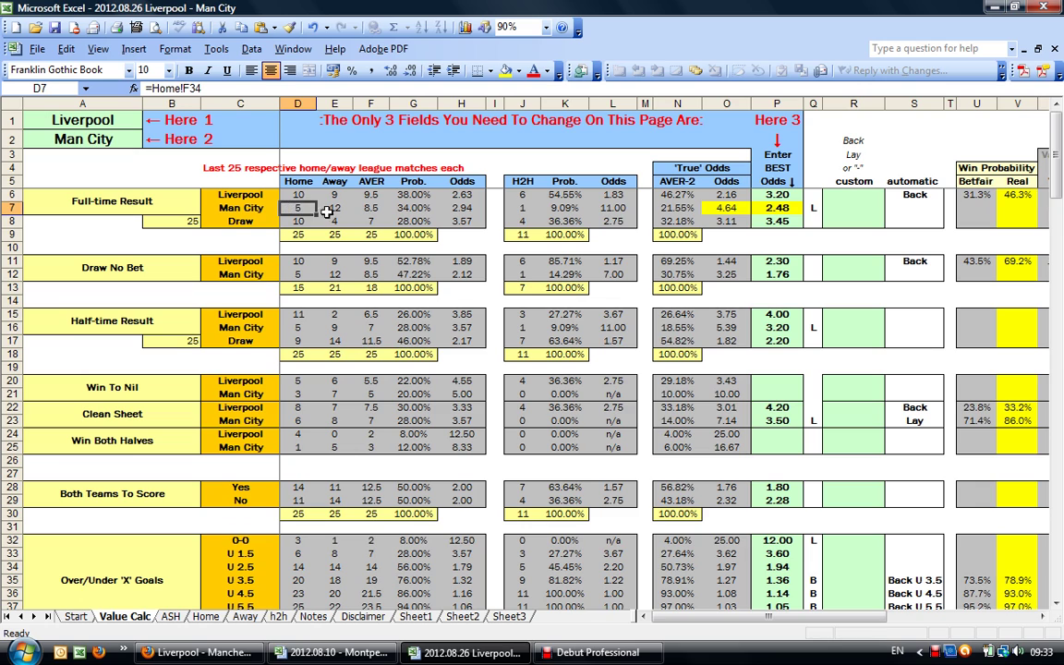
left_click(335, 208)
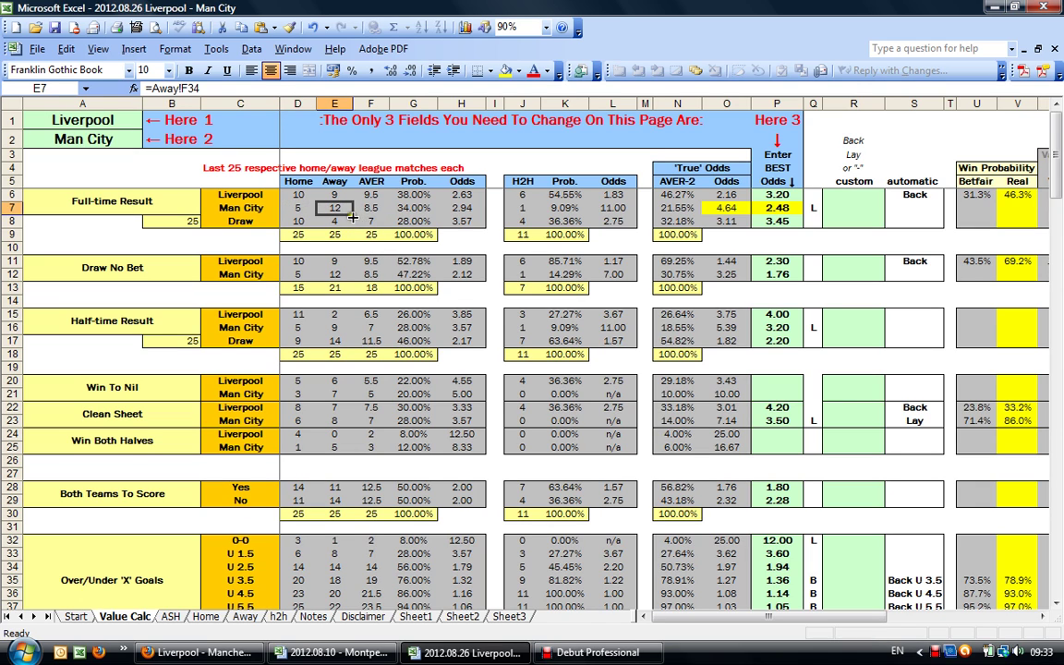
Enter Lay as Man City's custom choice and verify real probability 78.5% and Value II 87.2%
left_click(845, 208)
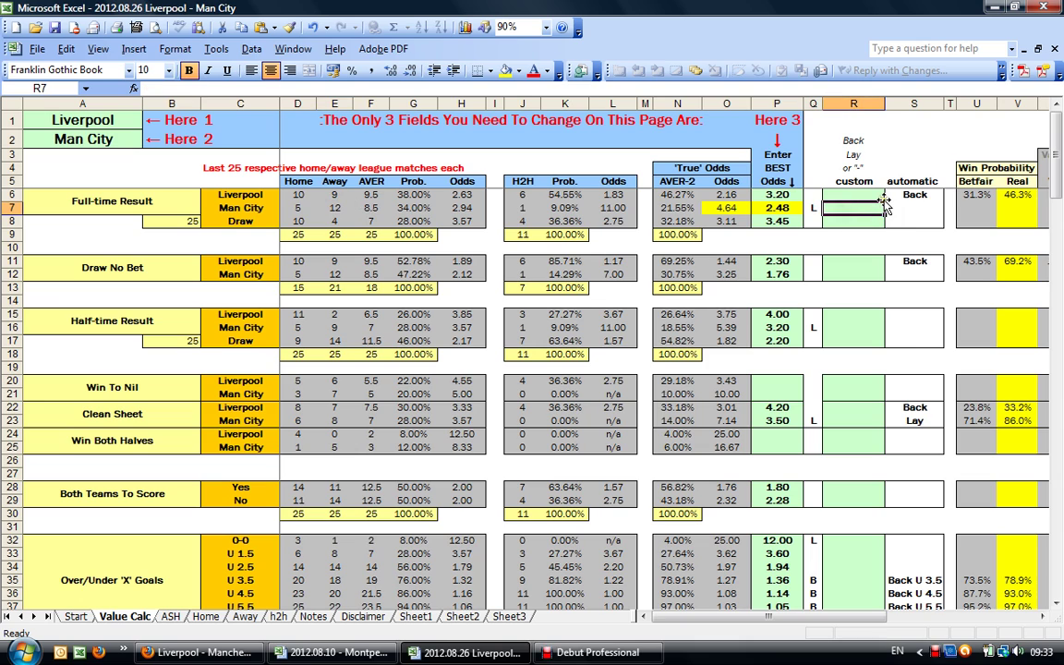
type("Lay")
key("Return")
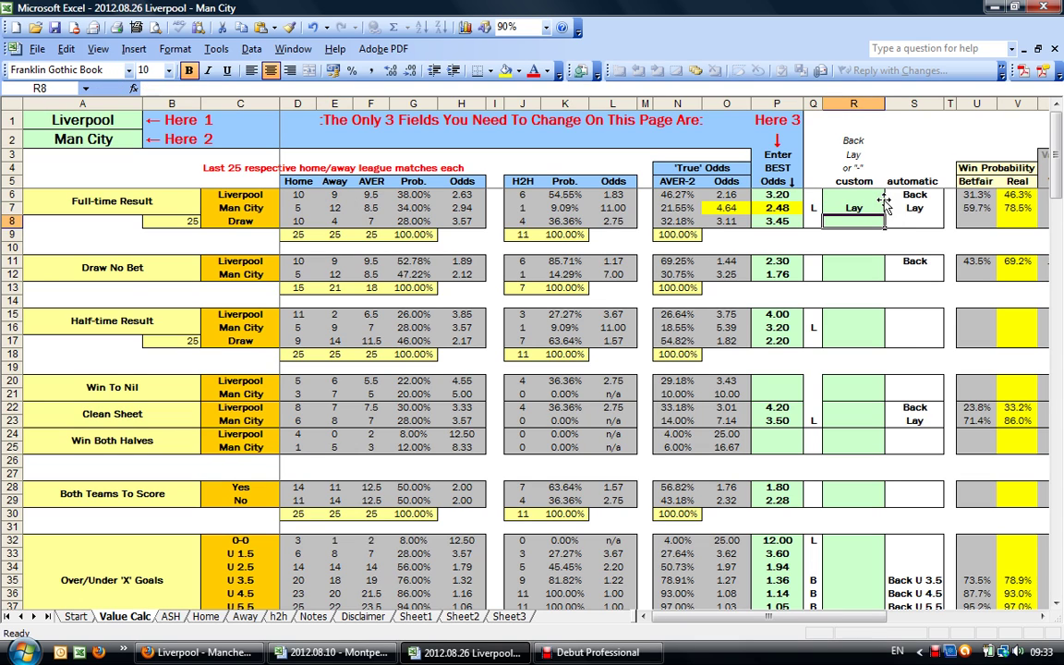
key("Up")
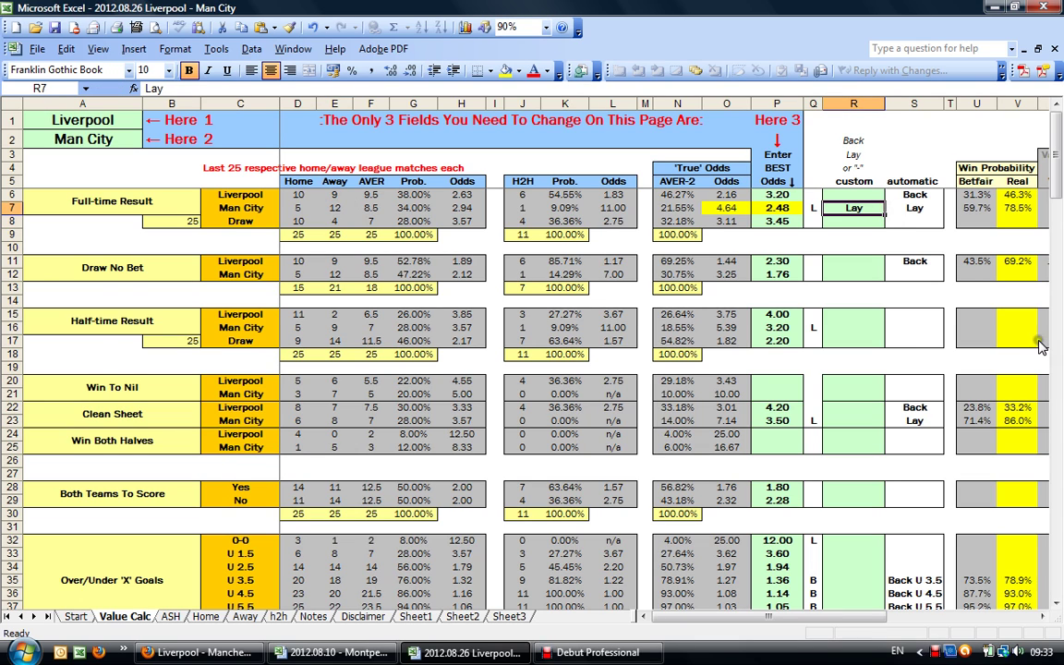
left_click(1041, 617)
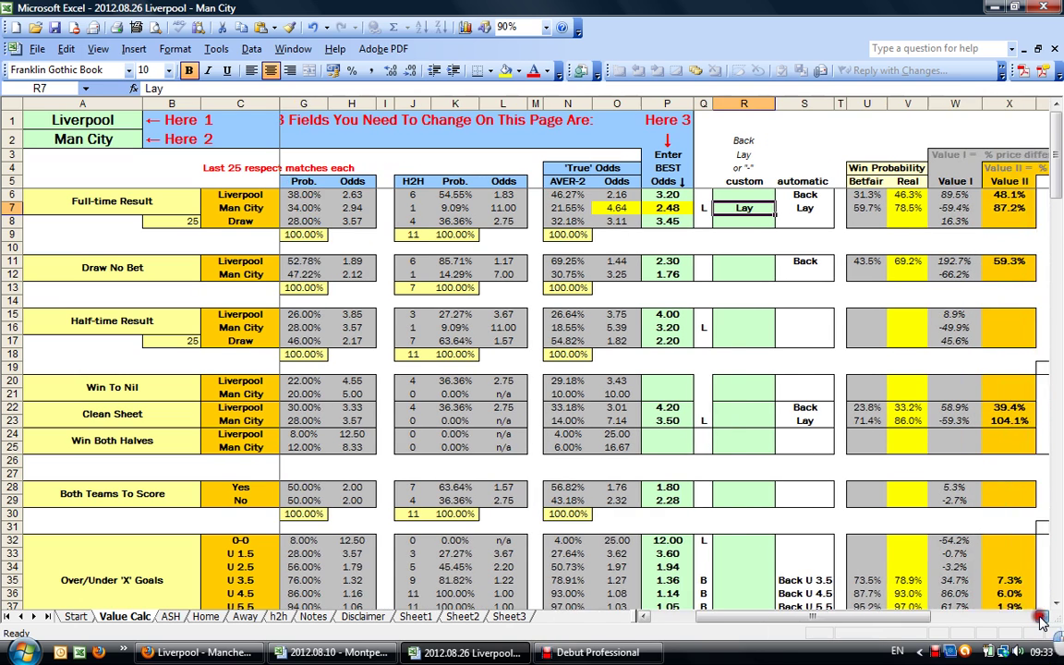
left_click(1041, 617)
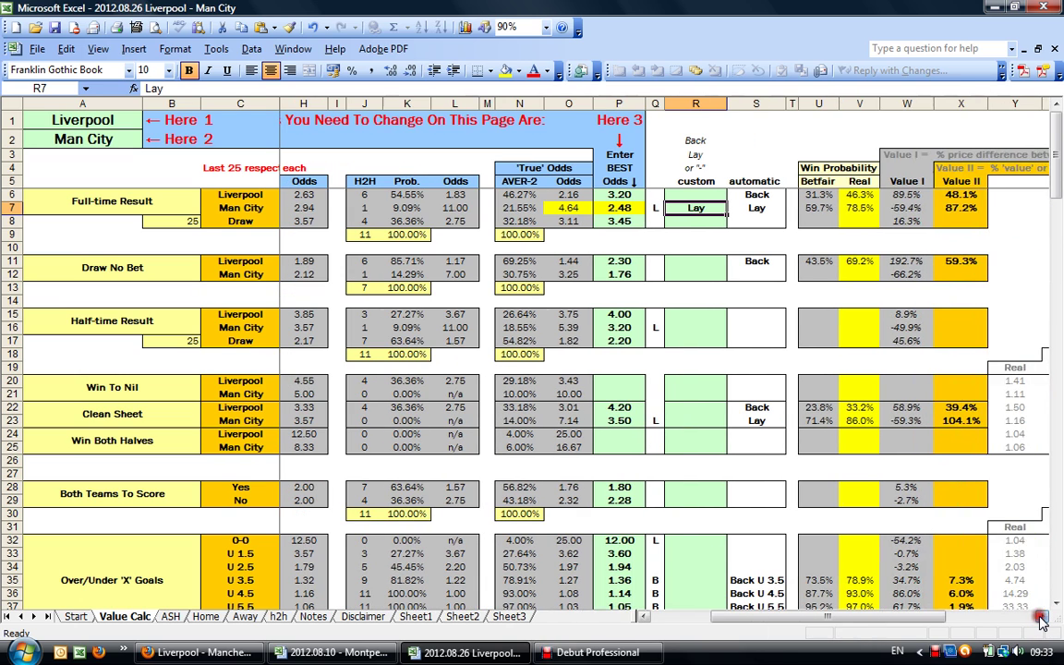
left_click(961, 207)
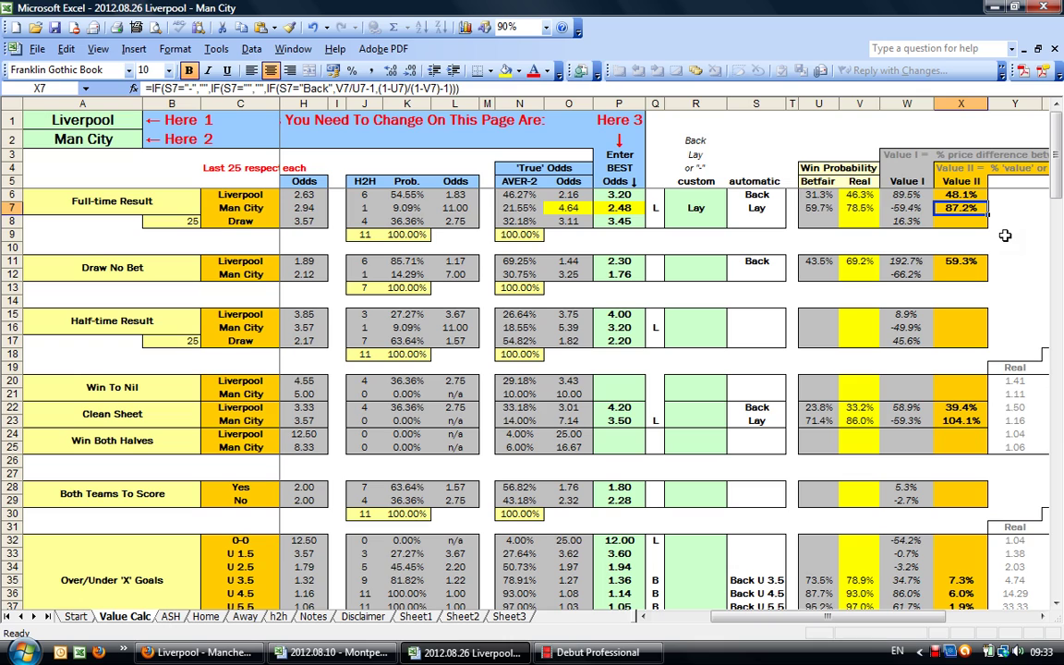
left_click(859, 208)
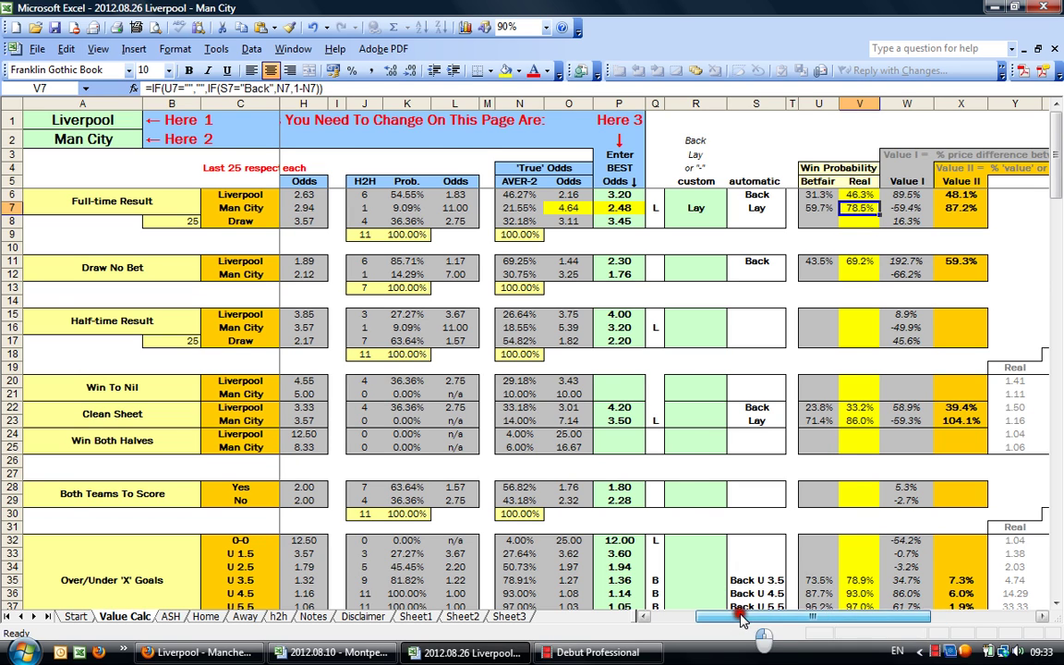
left_click(665, 617)
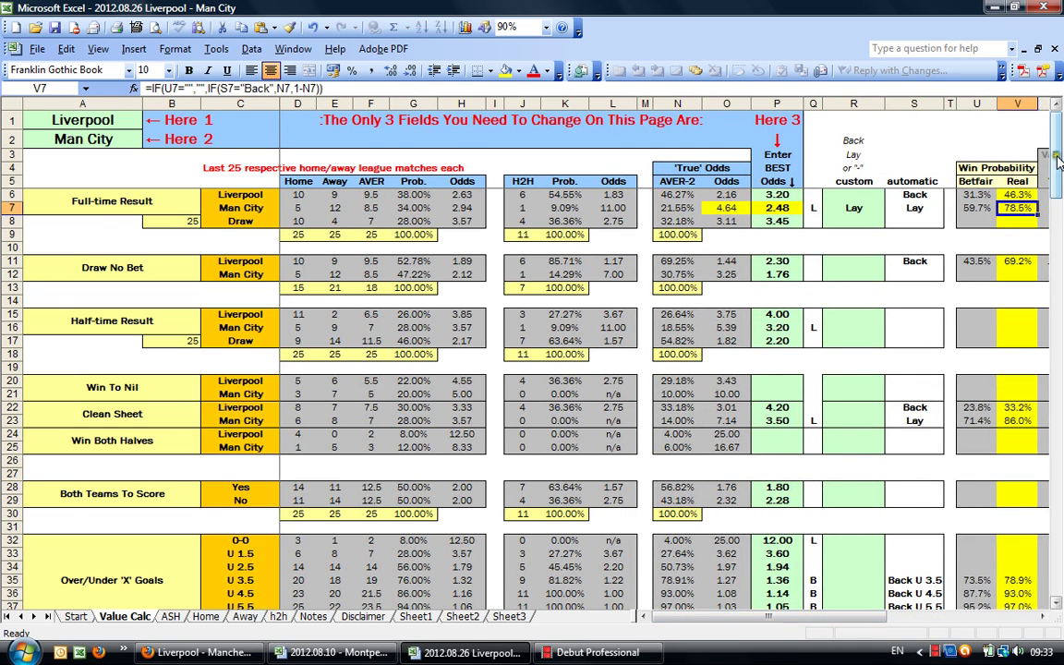
Review the Value Calc market rows from Full-time Result through Both Teams To Score
left_click(162, 196)
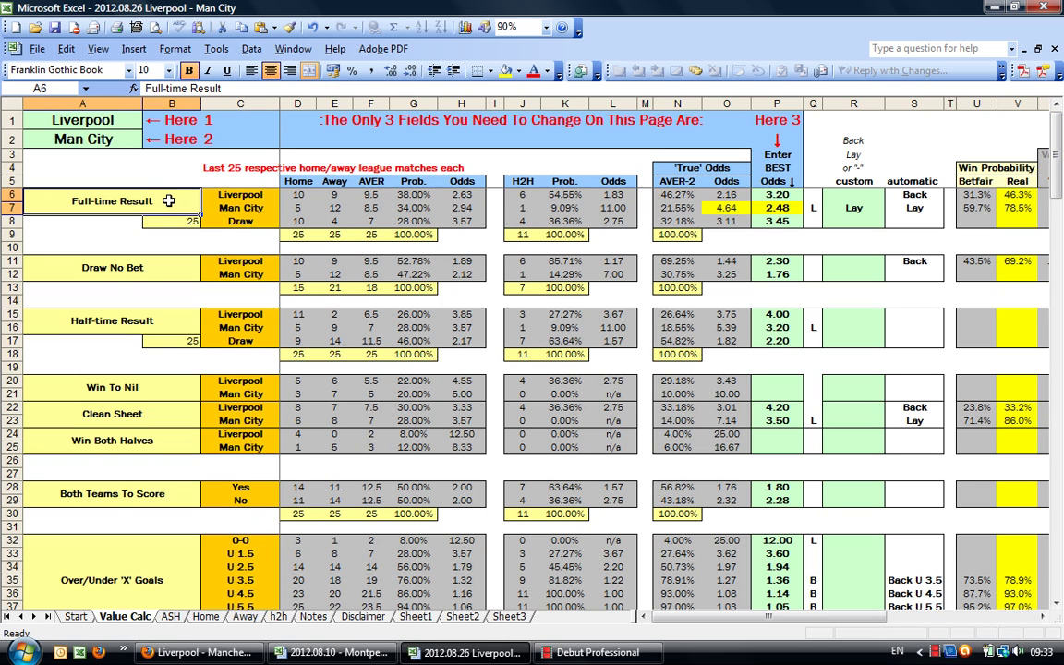
left_click(159, 270)
left_click(143, 319)
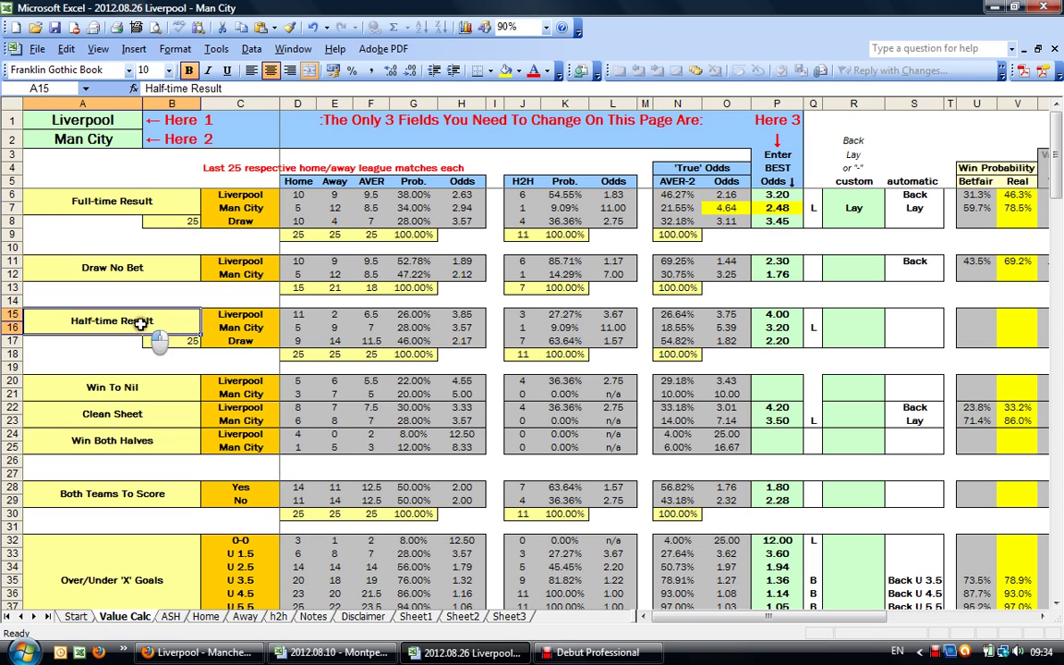
left_click(155, 390)
left_click(137, 412)
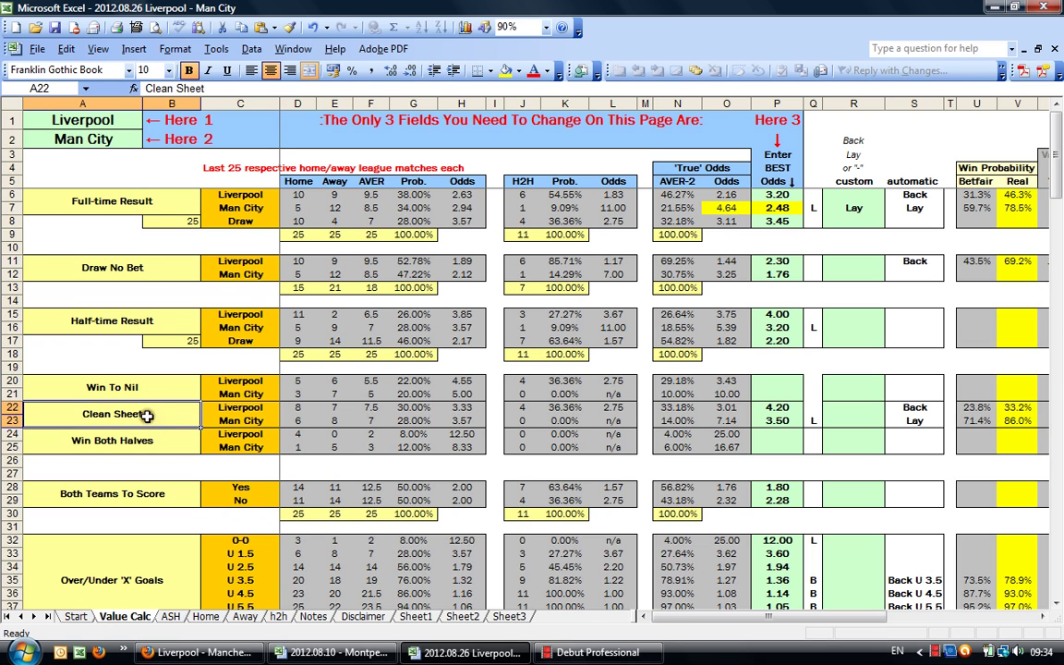
left_click(151, 453)
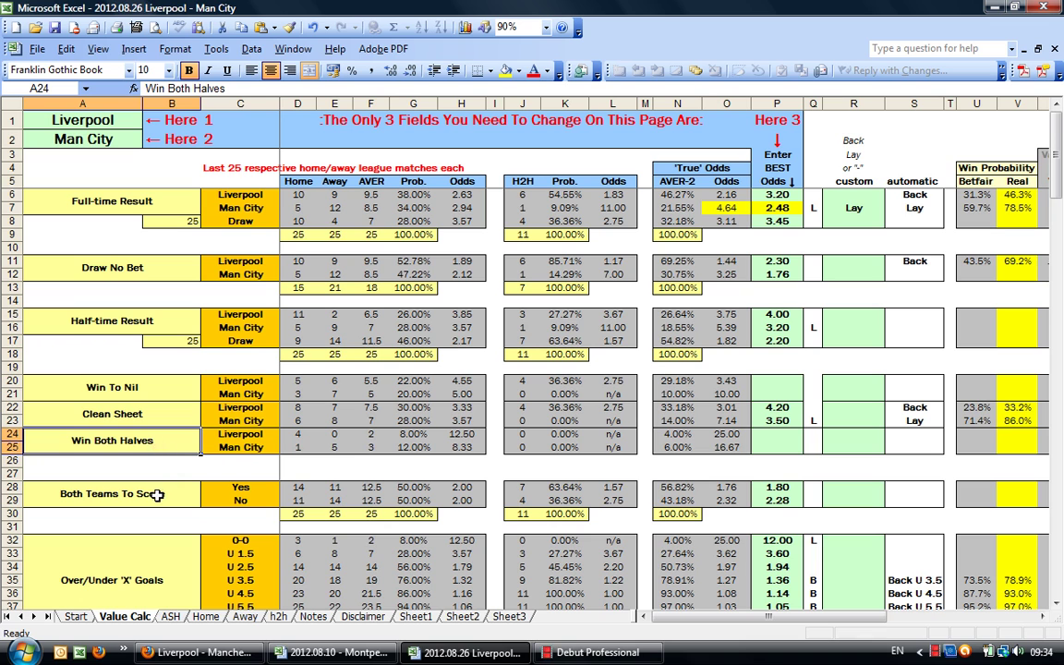
left_click(157, 493)
Scroll down to view the First Half Goals market and the Half-time/Full-time block
left_click_drag(1059, 166, 1059, 242)
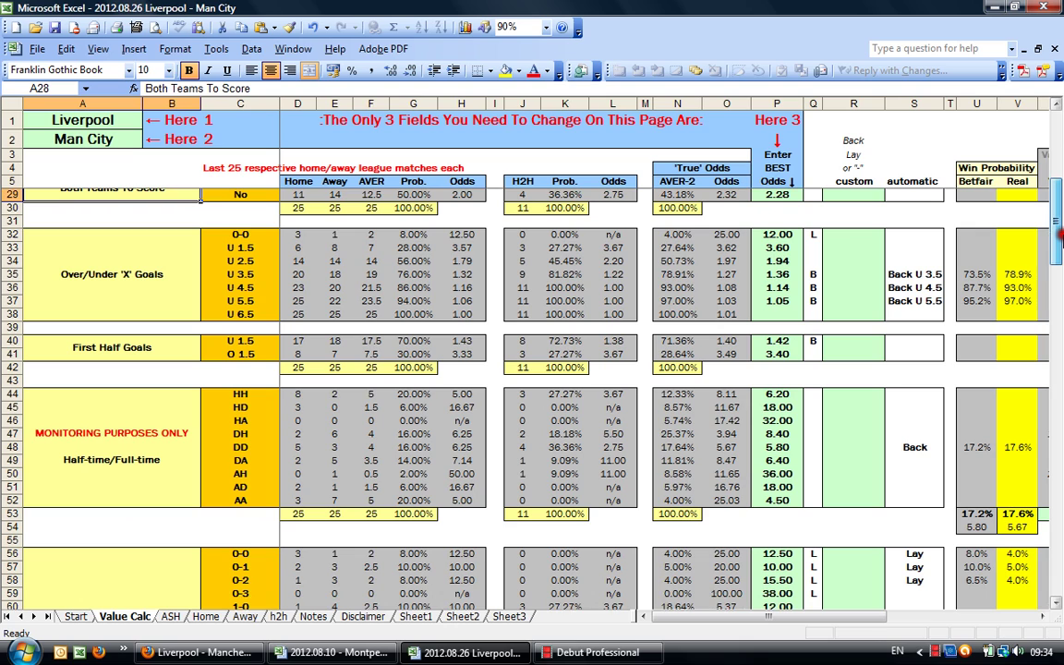
left_click(155, 344)
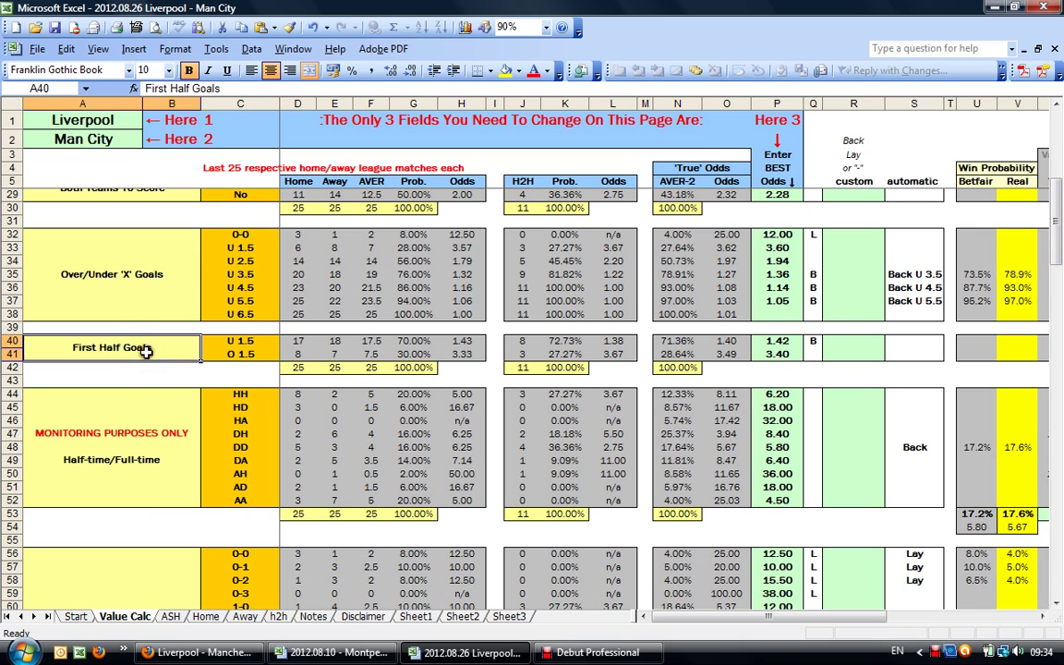
left_click(153, 476)
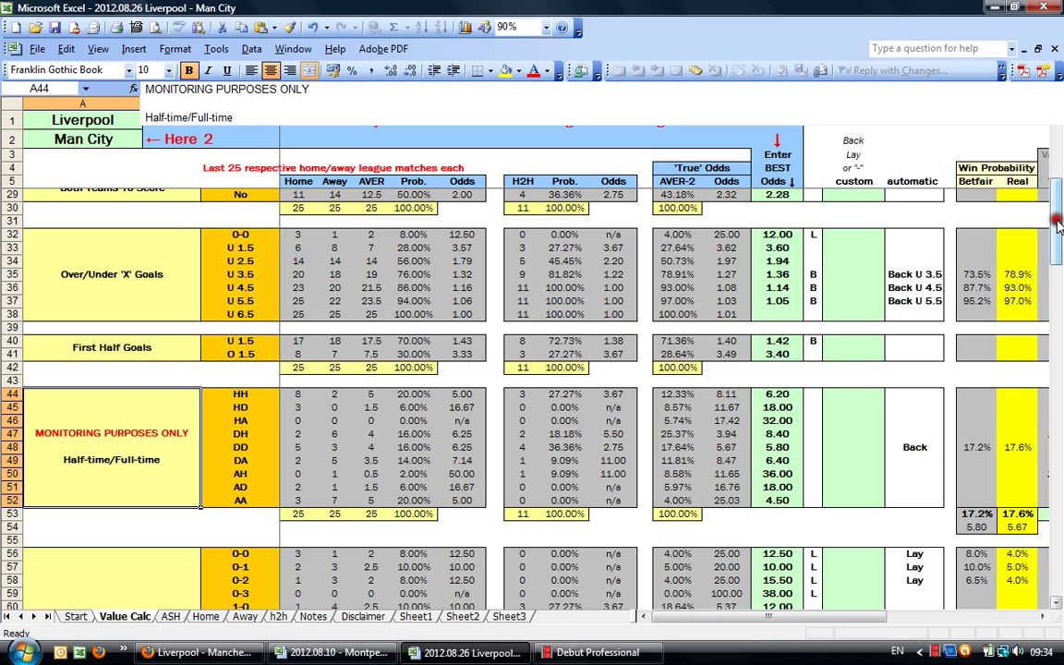
left_click_drag(1060, 226, 1060, 349)
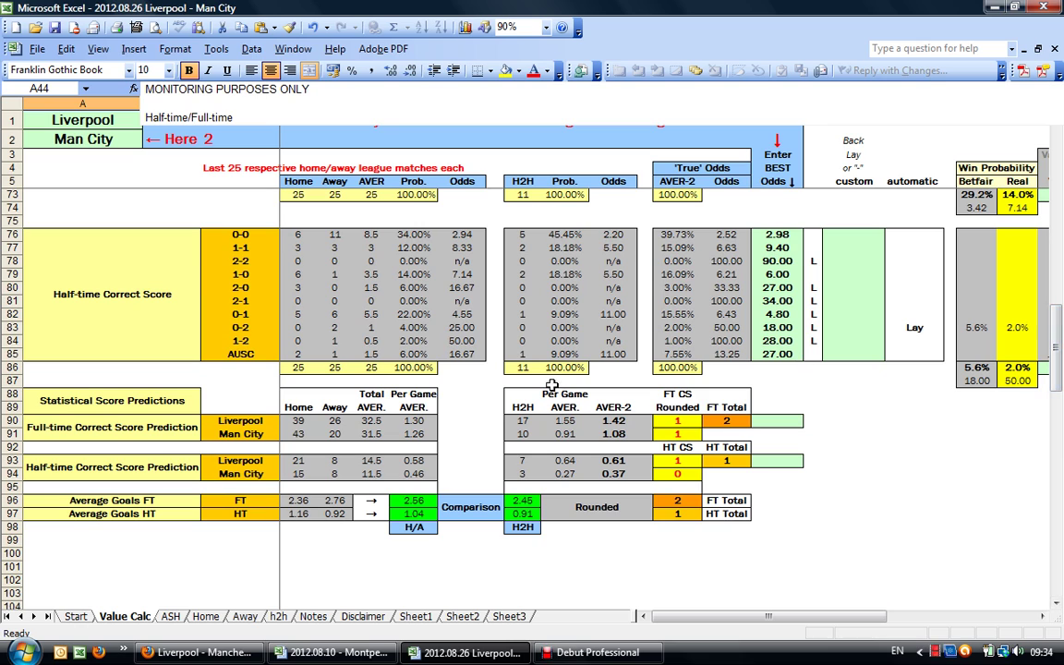
Inspect the rounding formula in N90 and the averaging formulas in L93 and L94, then open the ASH sheet
left_click(685, 422)
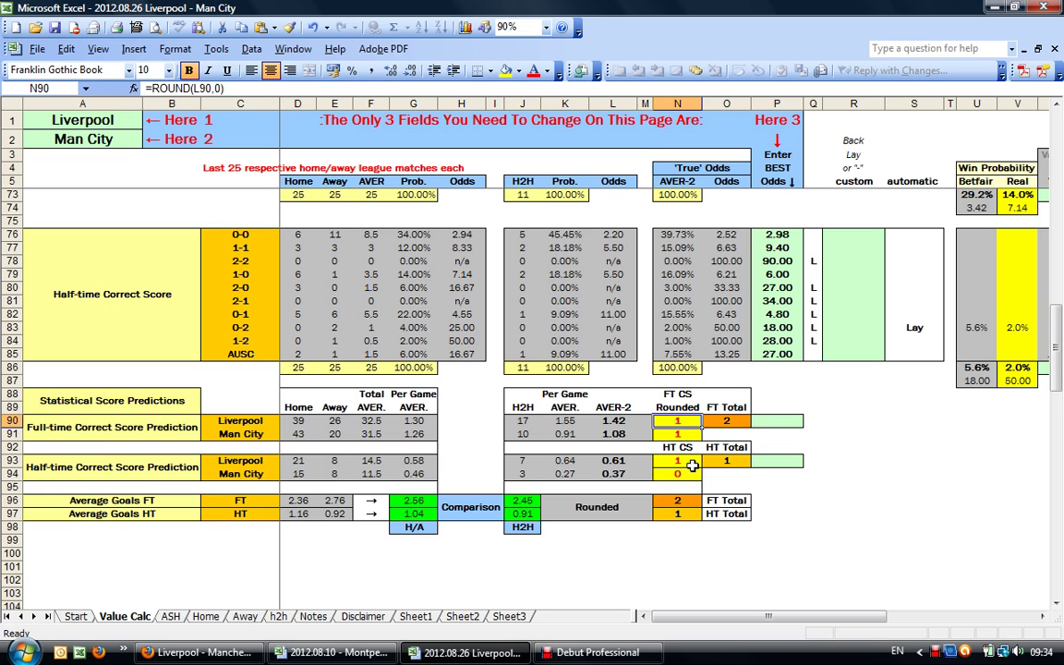
left_click(628, 462)
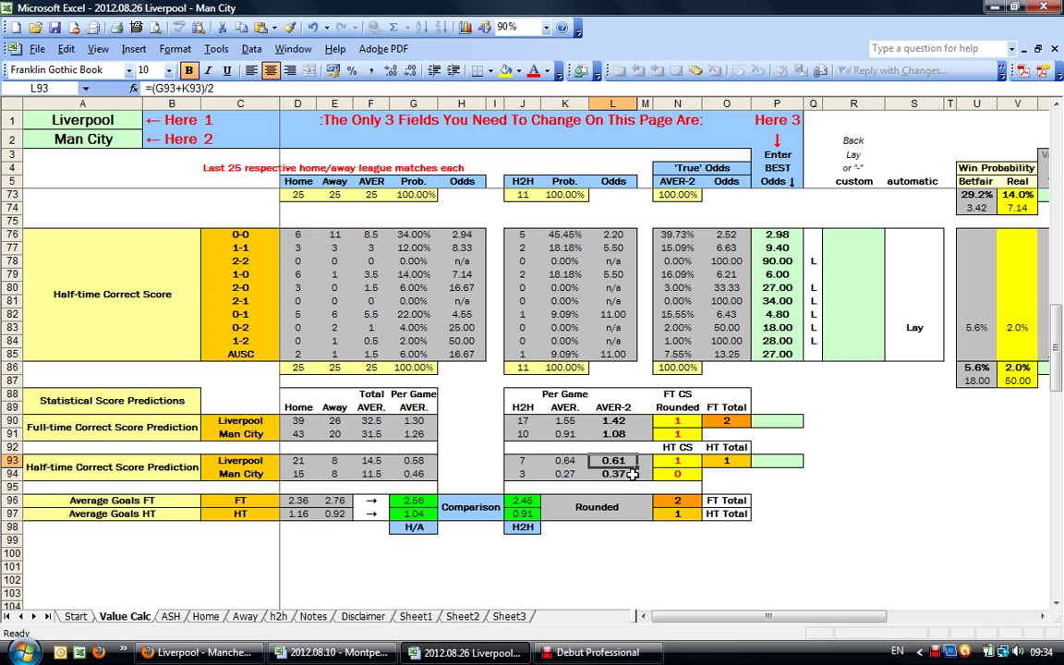
left_click(633, 474)
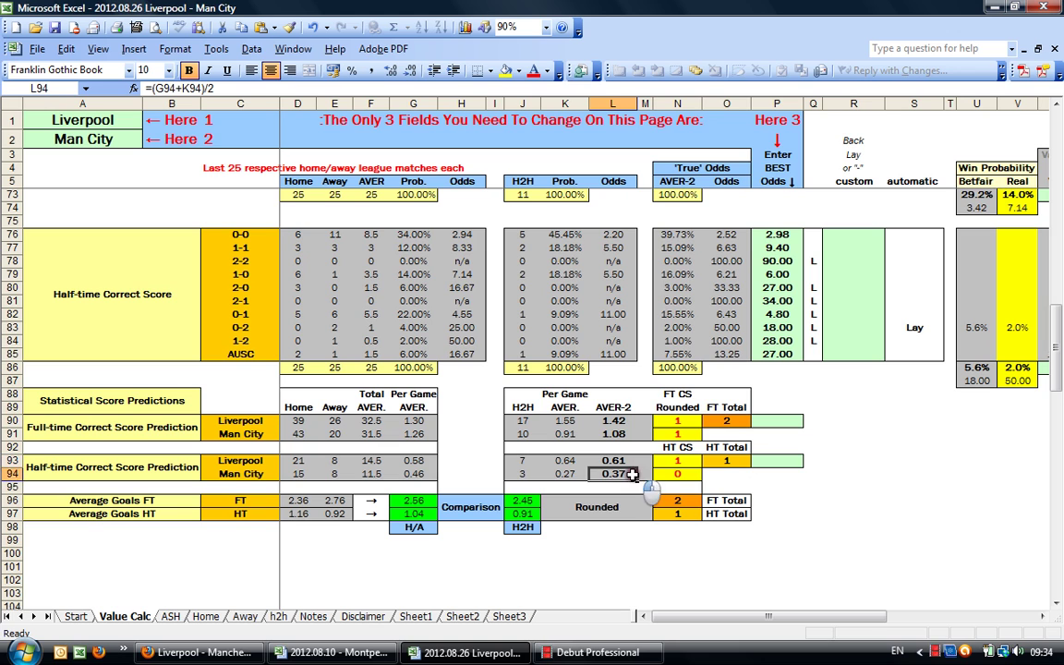
left_click(171, 616)
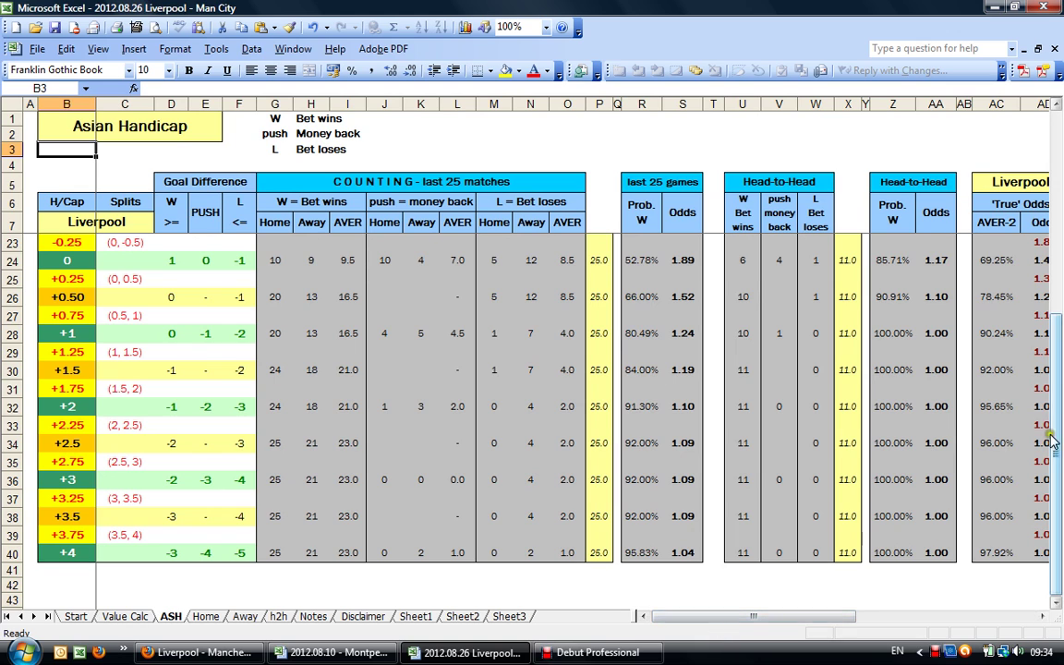
scroll(1050, 442, "up", 5)
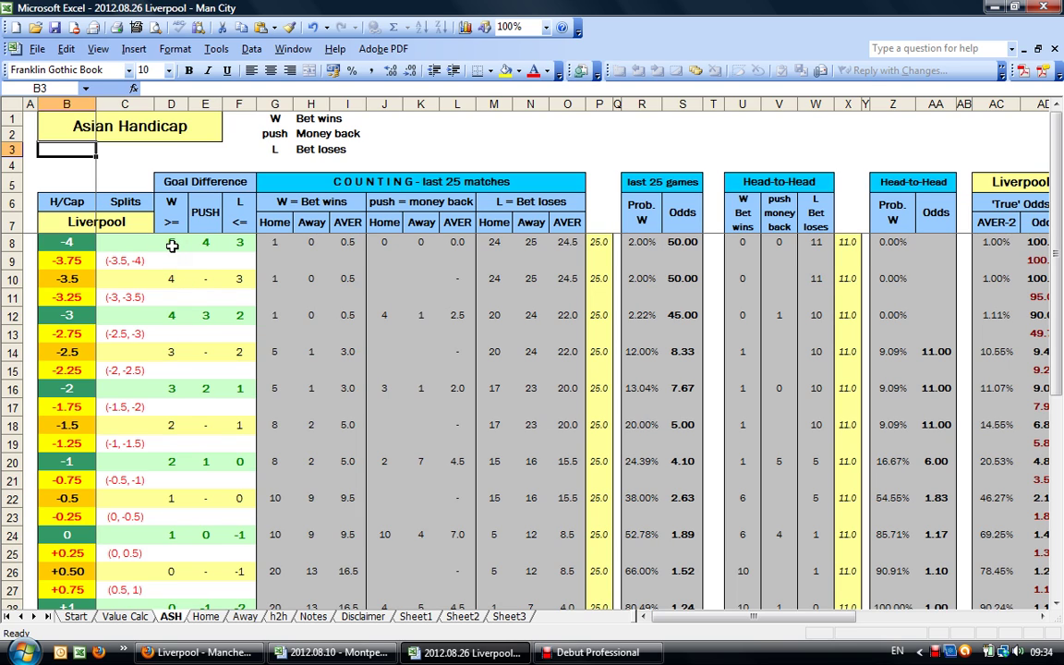
left_click(172, 246)
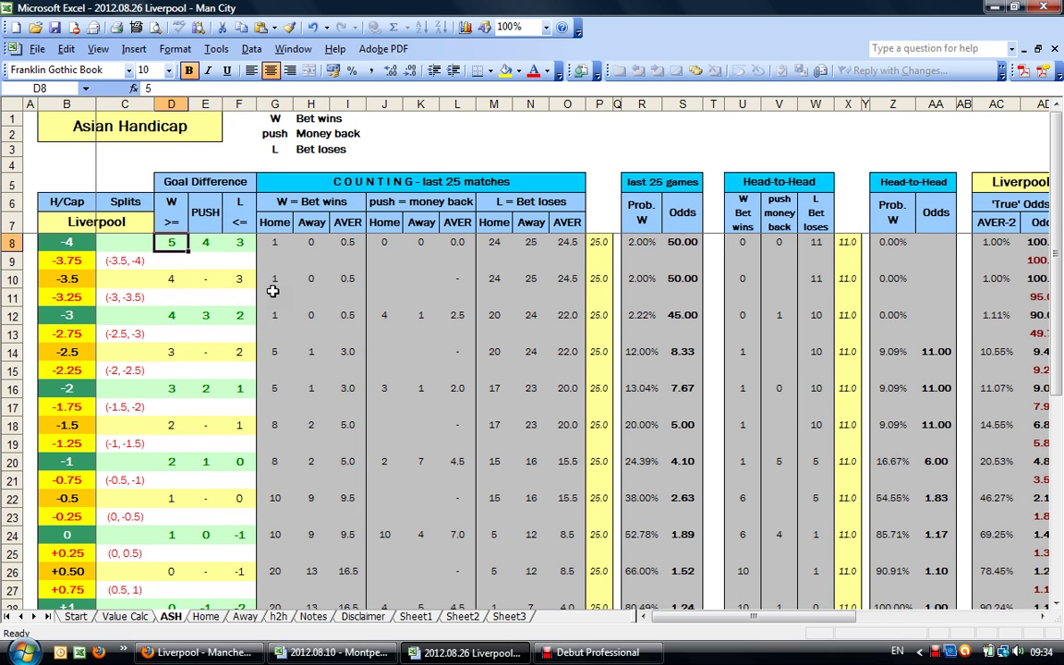
left_click(201, 240)
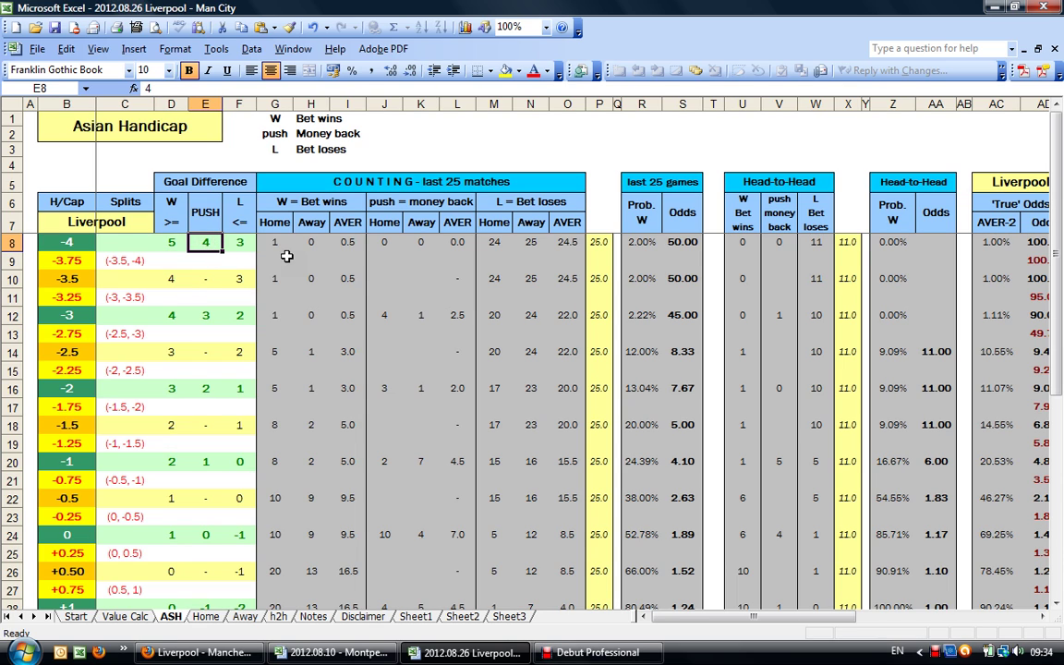
left_click(241, 241)
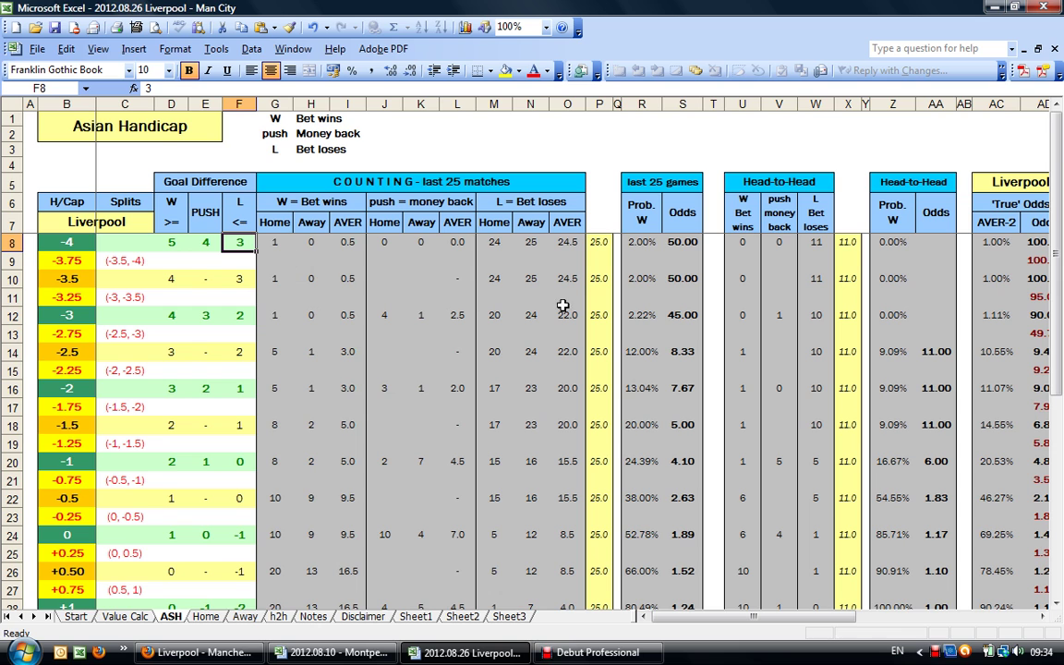
left_click_drag(1041, 617, 1041, 621)
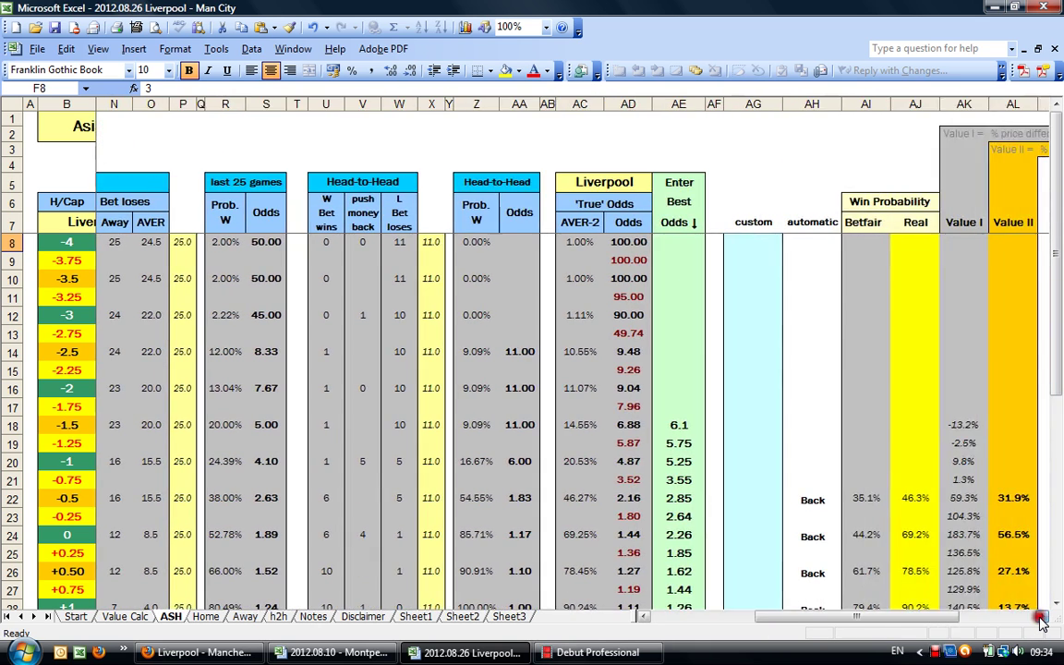
Select the best odds AE18:AE31 and check the Back recommendations for handicaps -0.5, 0 and +0.50
left_click_drag(1059, 254, 1060, 277)
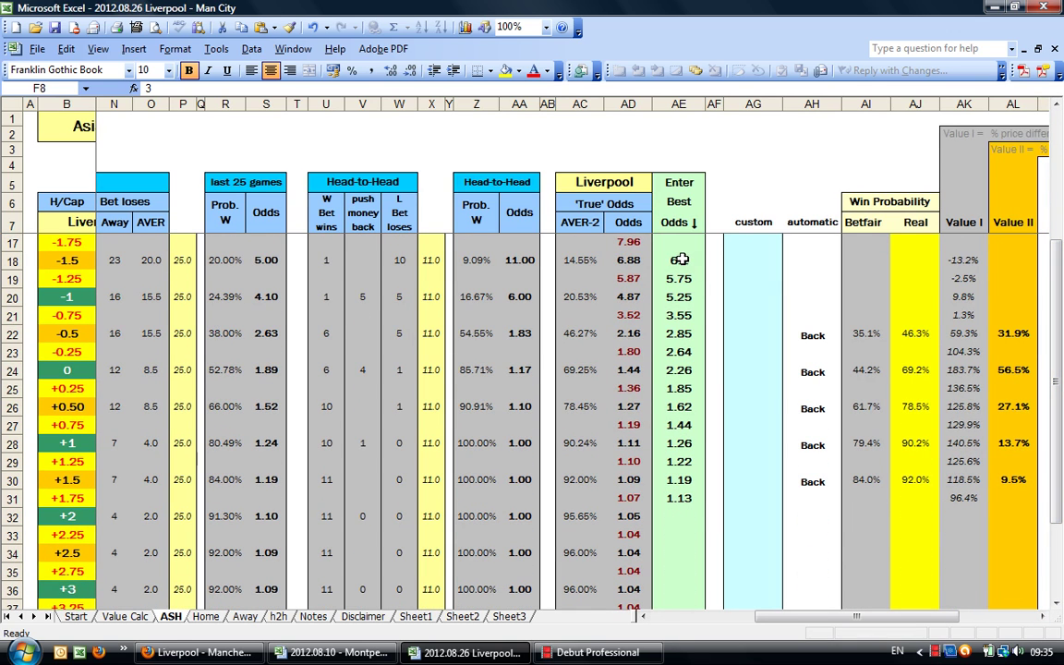
left_click_drag(680, 259, 677, 500)
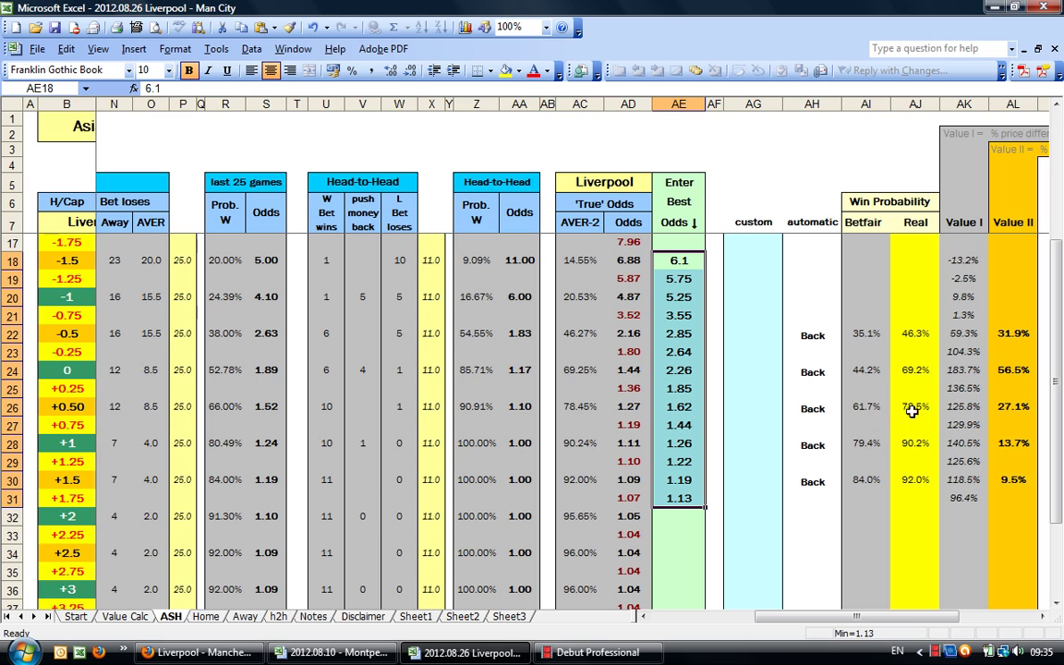
left_click(819, 411)
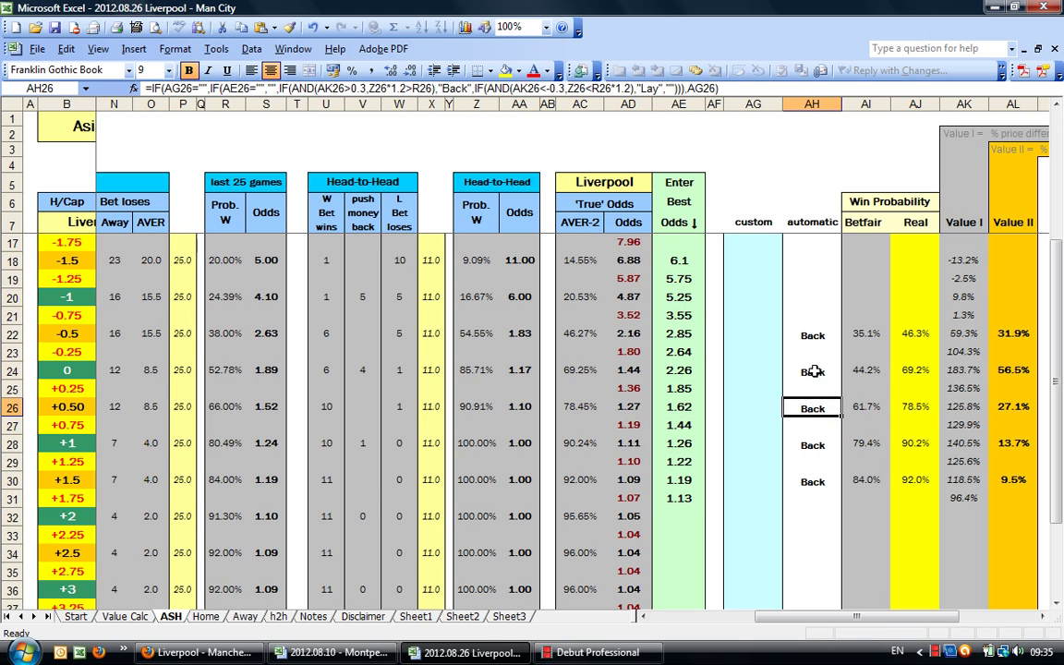
left_click(816, 371)
left_click(819, 332)
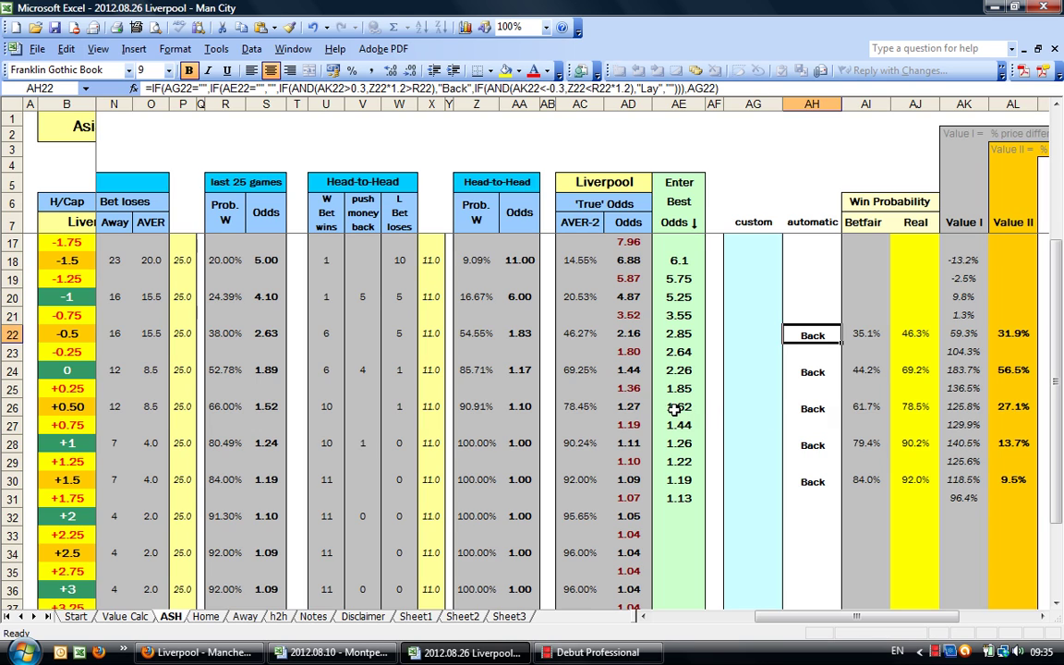
Examine the +0.50 line's odds, 78.5% win probability and 27.1% Value II, then return to Value Calc
left_click_drag(633, 411, 804, 422)
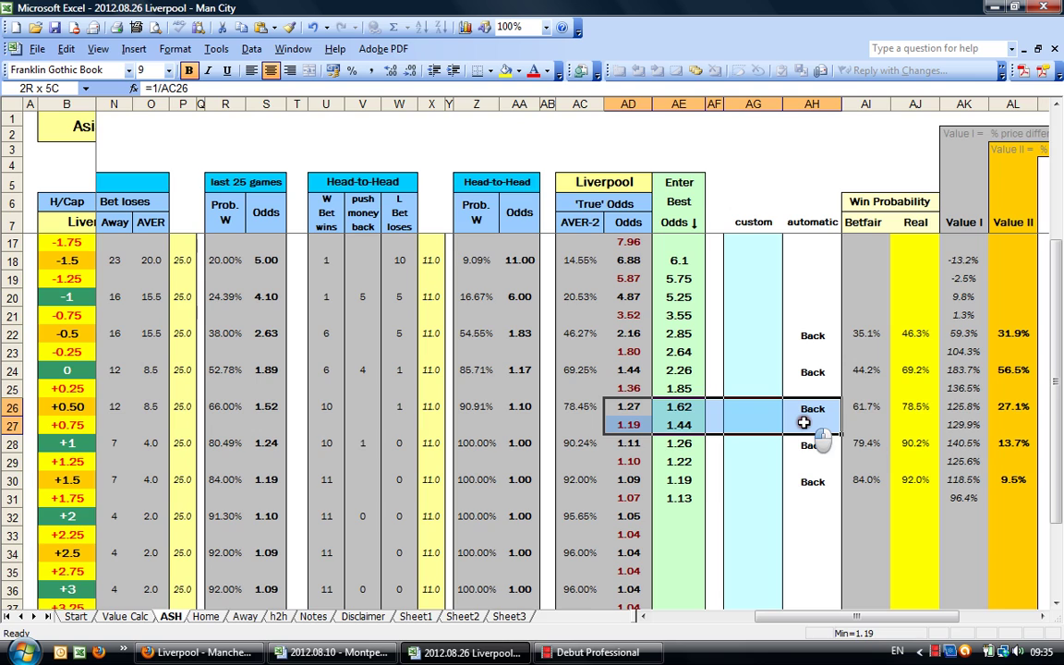
left_click_drag(803, 423, 800, 459)
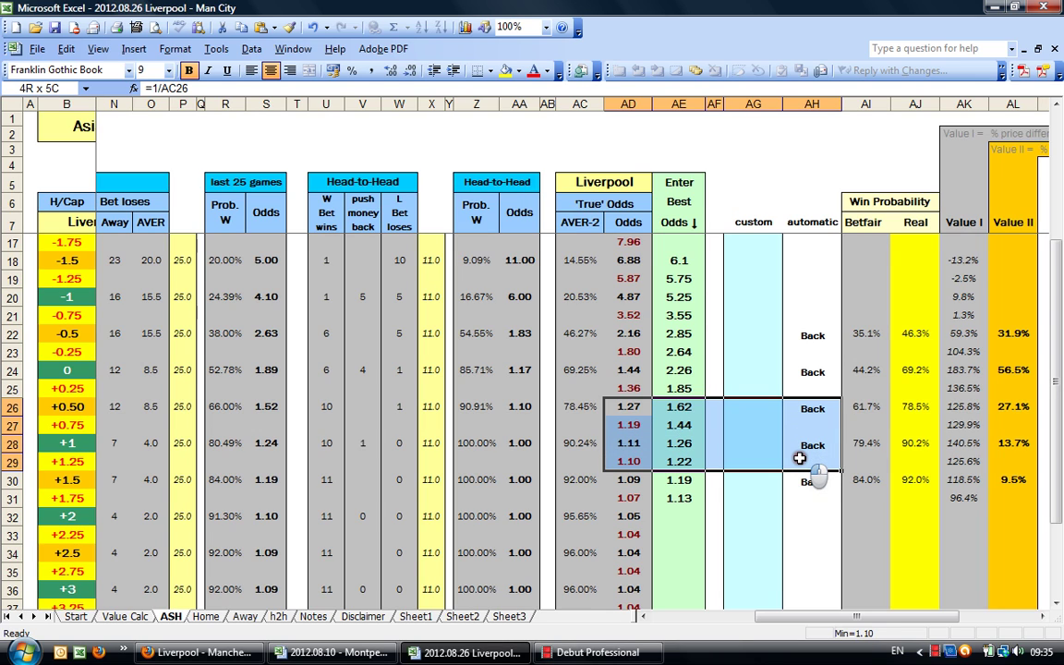
left_click_drag(809, 425, 629, 415)
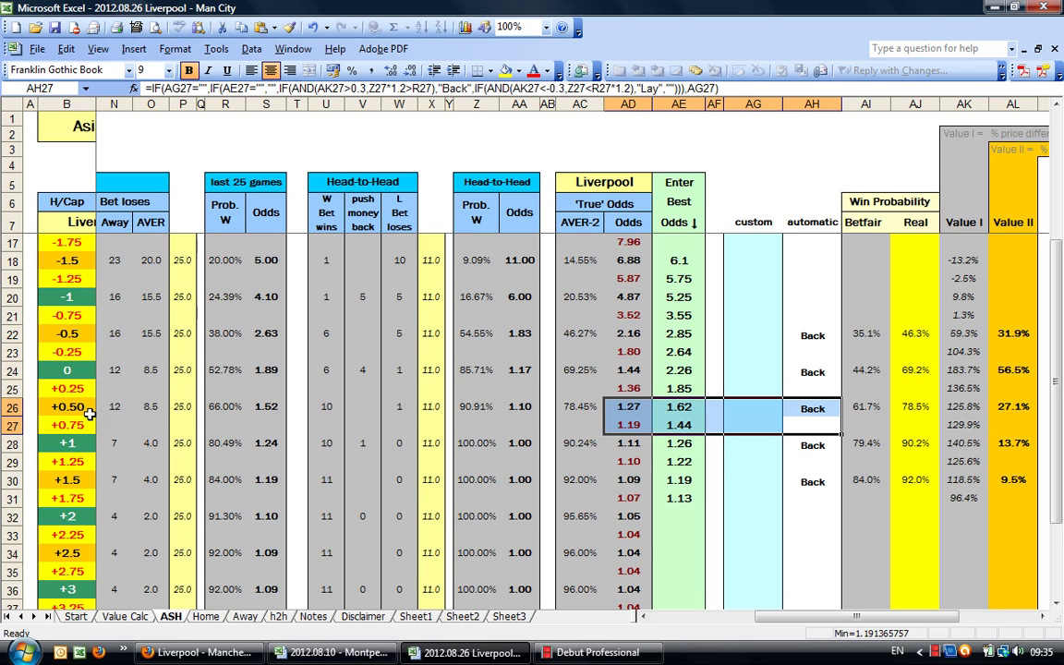
left_click(915, 406)
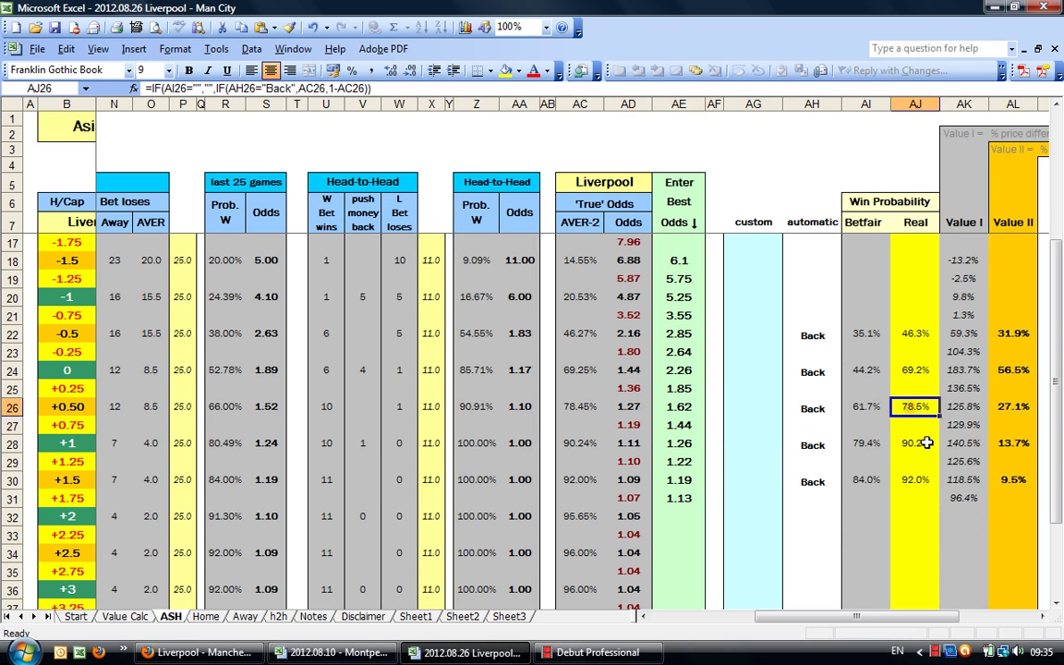
left_click(1019, 406)
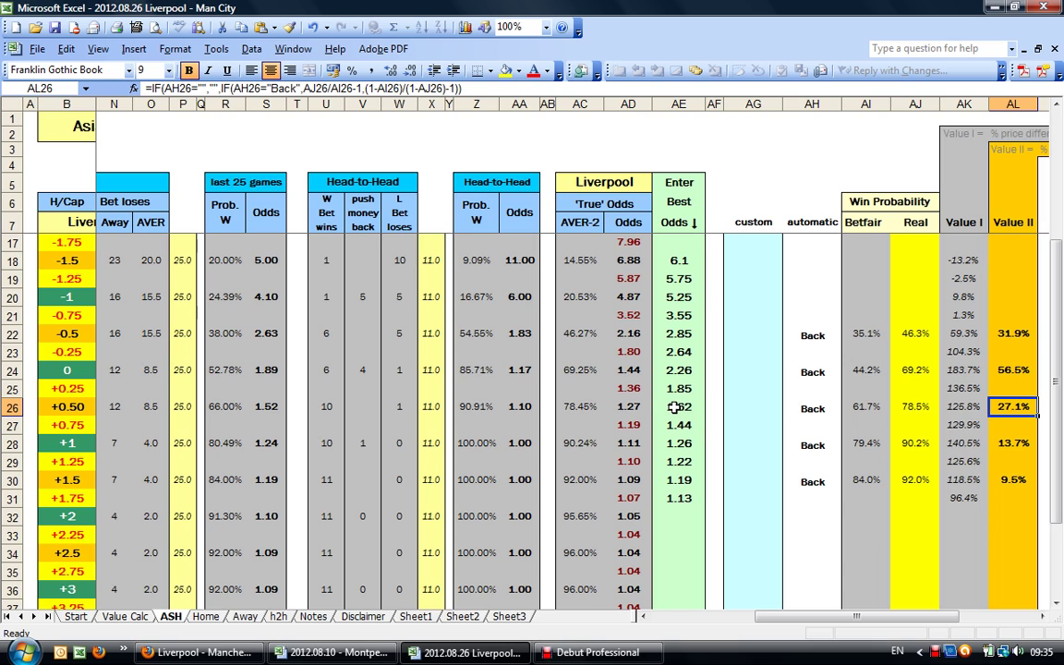
left_click_drag(676, 406, 796, 423)
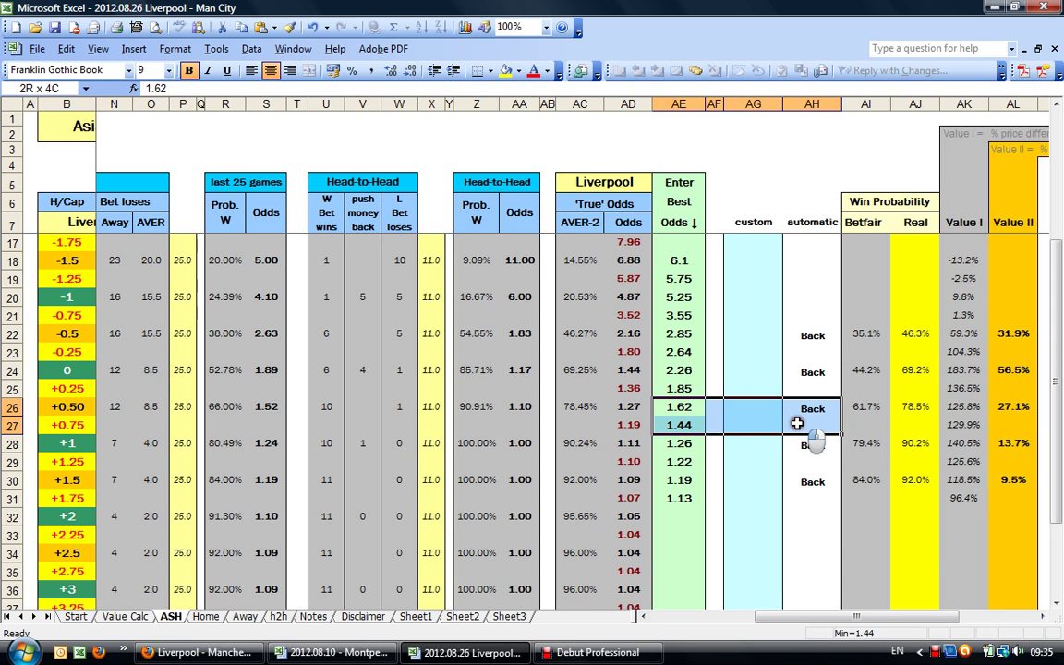
left_click_drag(796, 423, 796, 423)
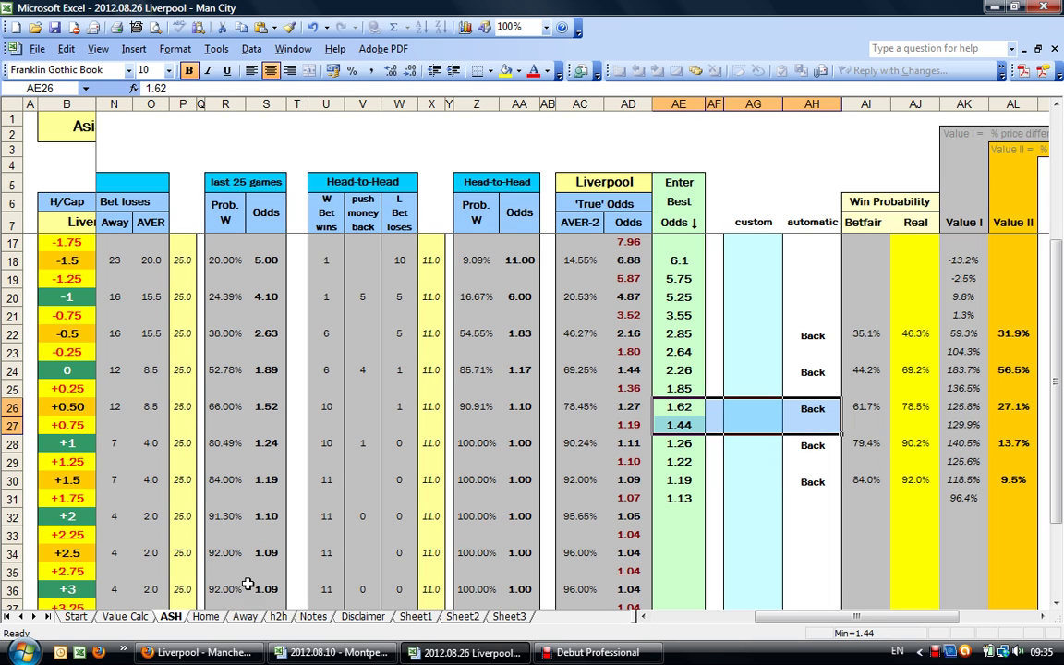
left_click(124, 617)
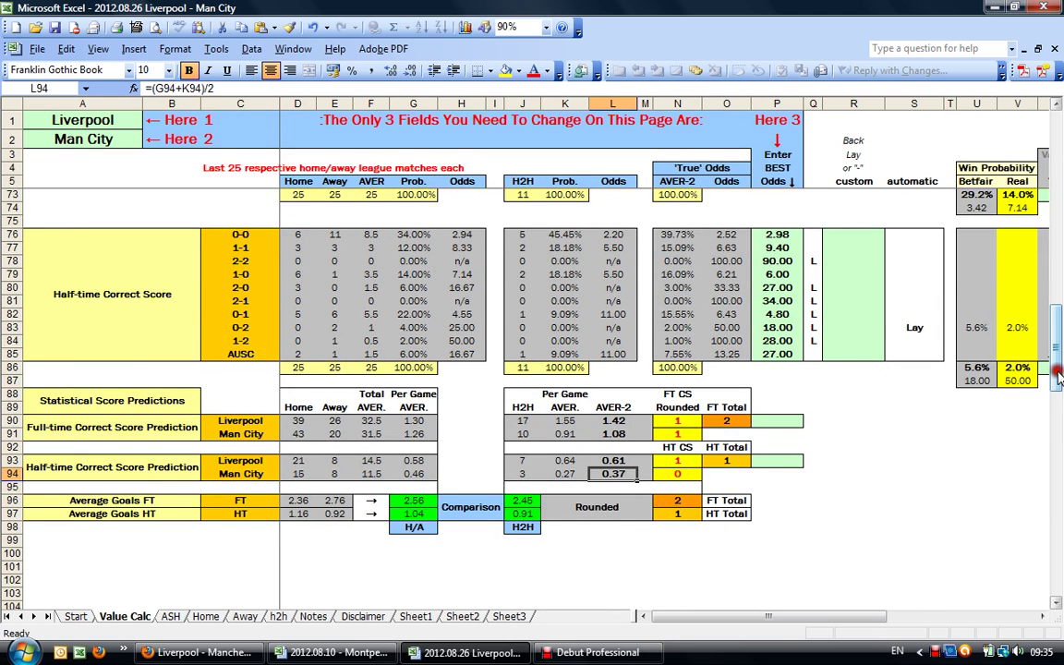
Compare Man City's true and best full-time odds in O7:P7, then bring up the Montpellier–Toulouse workbook
left_click_drag(1058, 380, 1057, 139)
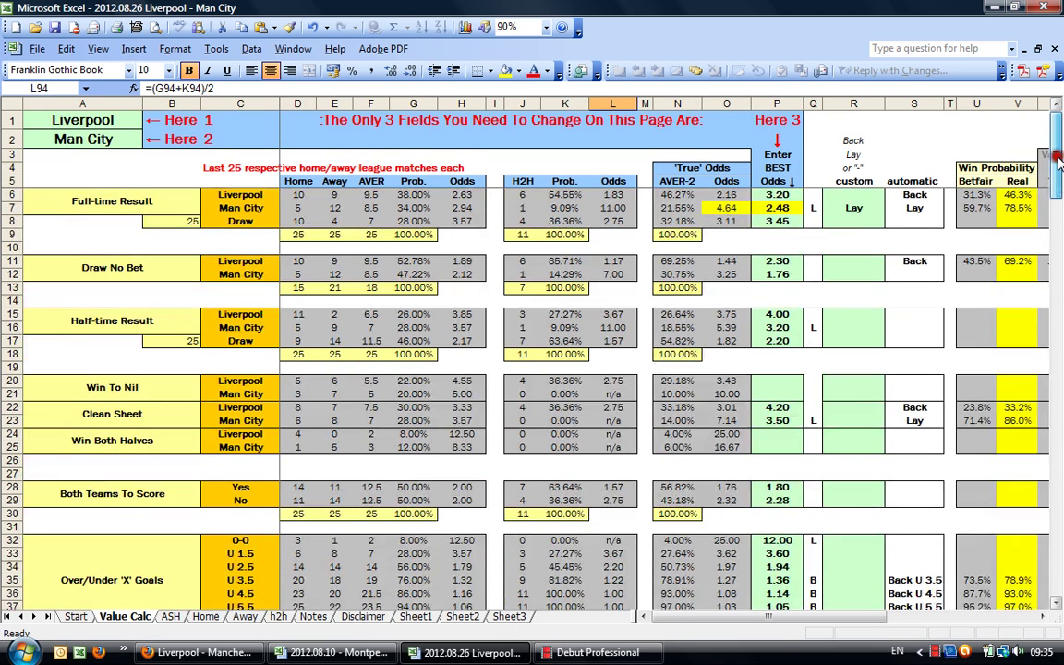
left_click(100, 158)
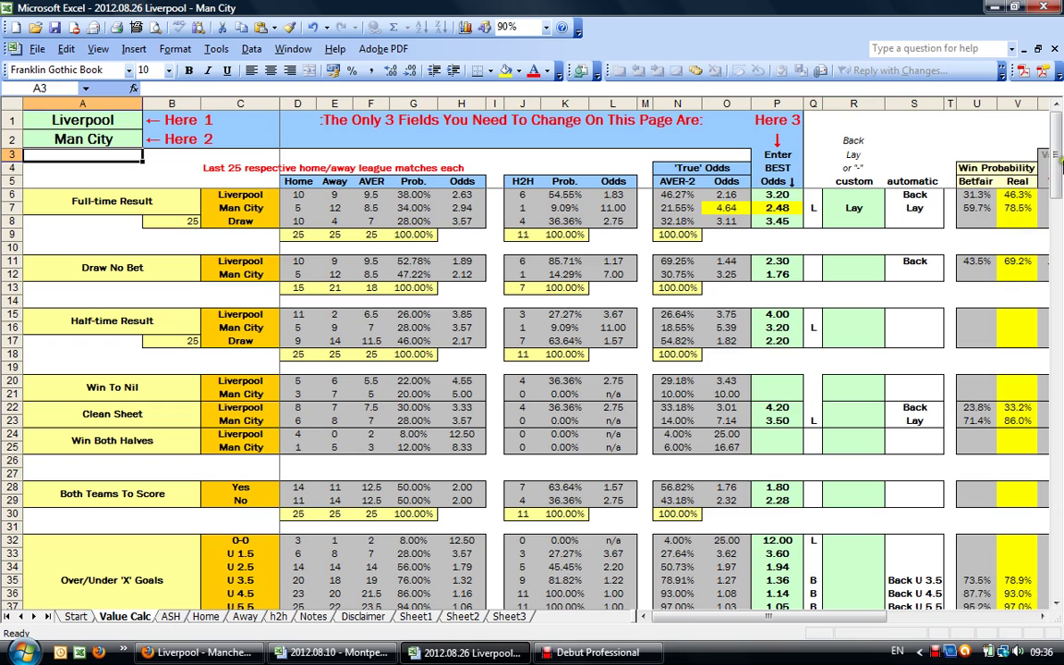
mouse_move(1055, 138)
left_mouse_down()
mouse_move(1058, 205)
mouse_move(1058, 132)
left_mouse_up()
left_click(76, 166)
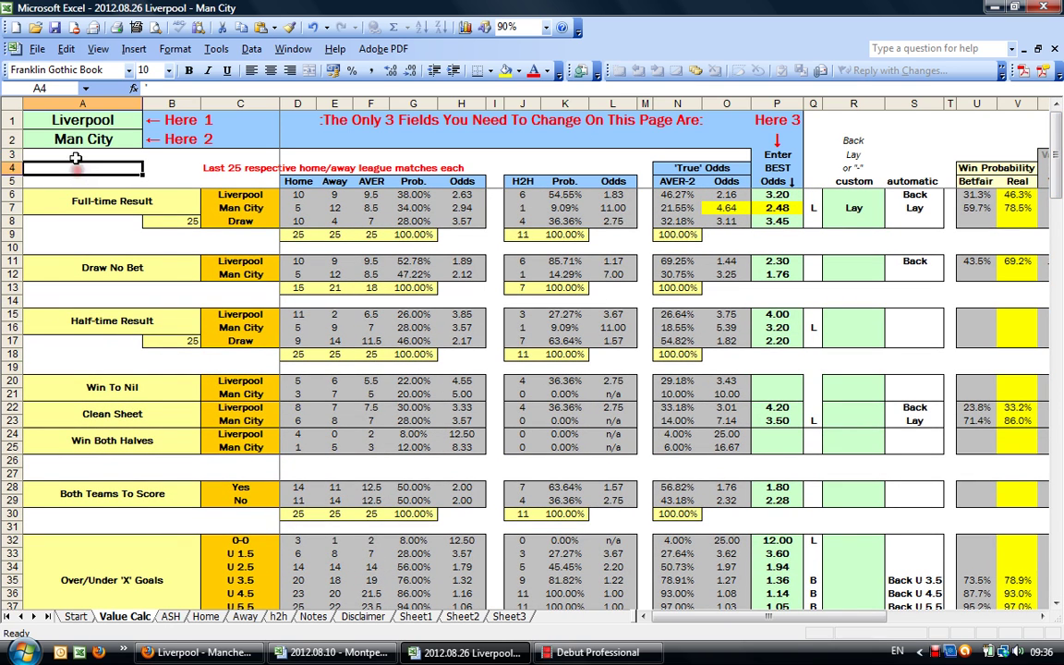
left_click(75, 154)
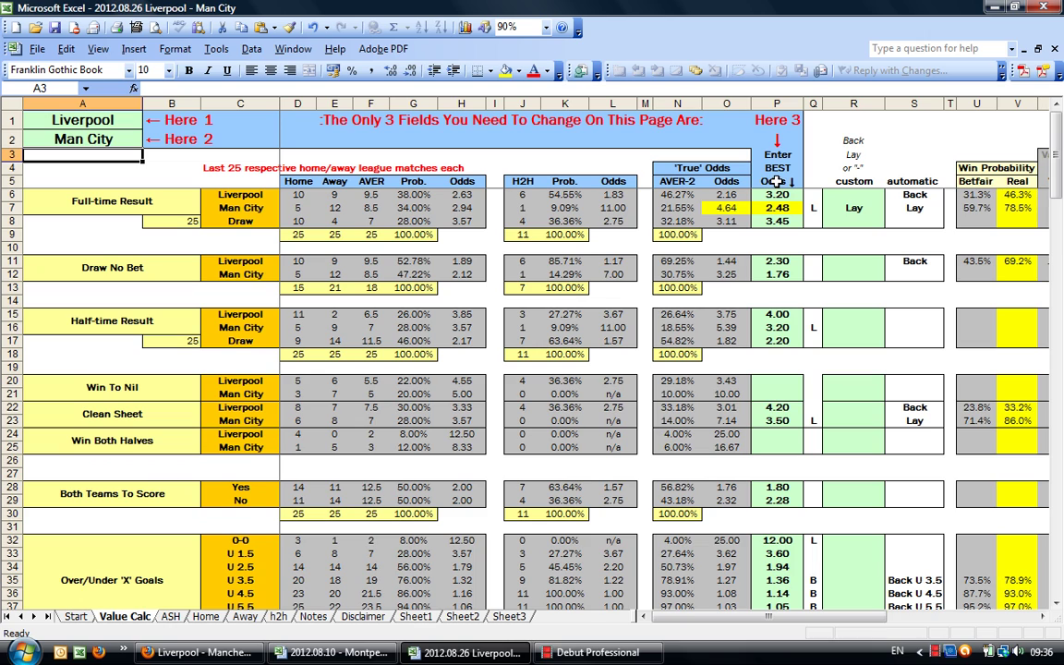
left_click_drag(727, 207, 765, 208)
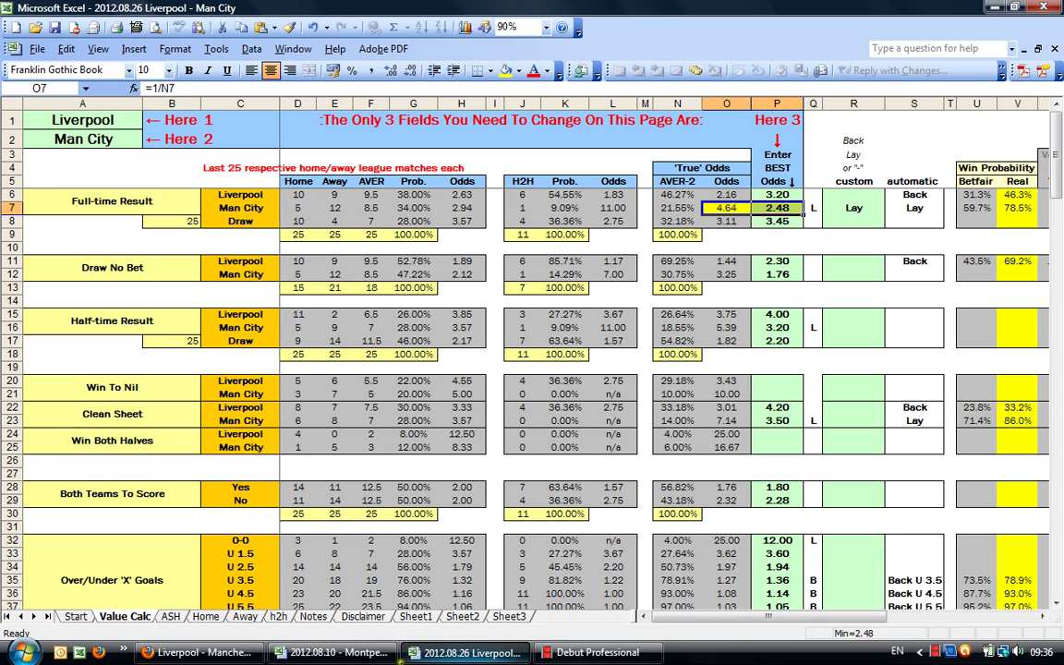
left_click(328, 653)
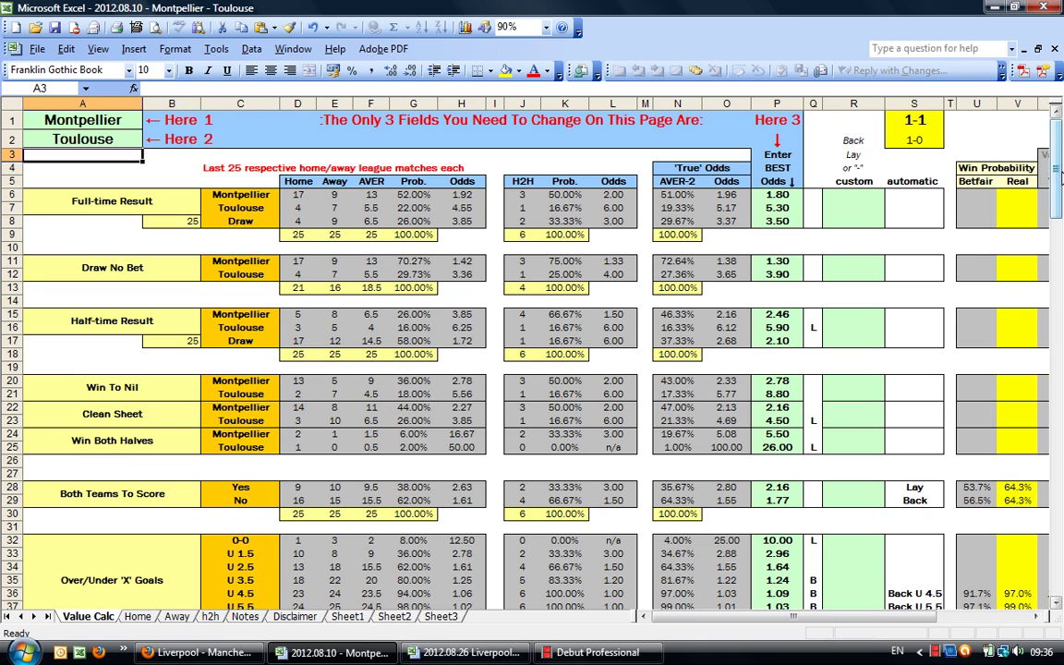
left_click(784, 195)
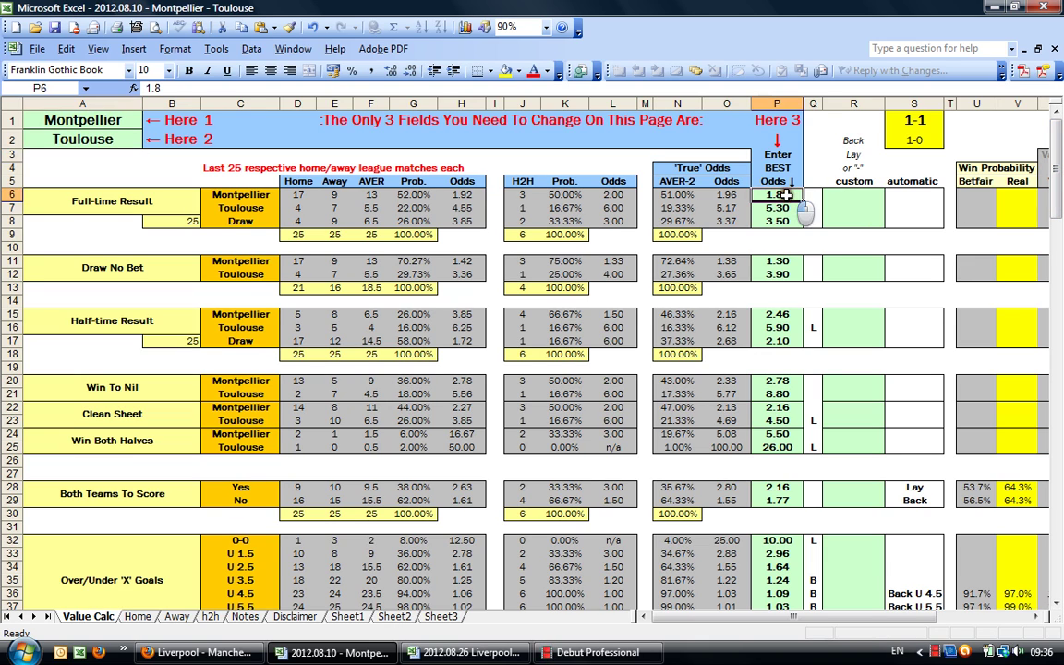
left_click_drag(783, 195, 733, 198)
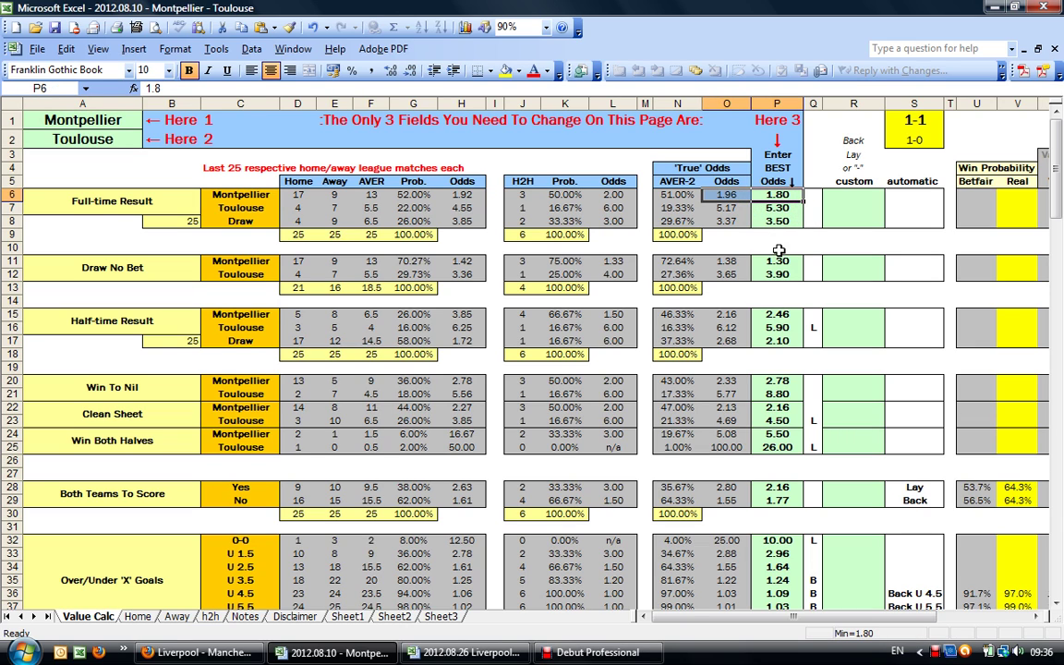
left_click(733, 197)
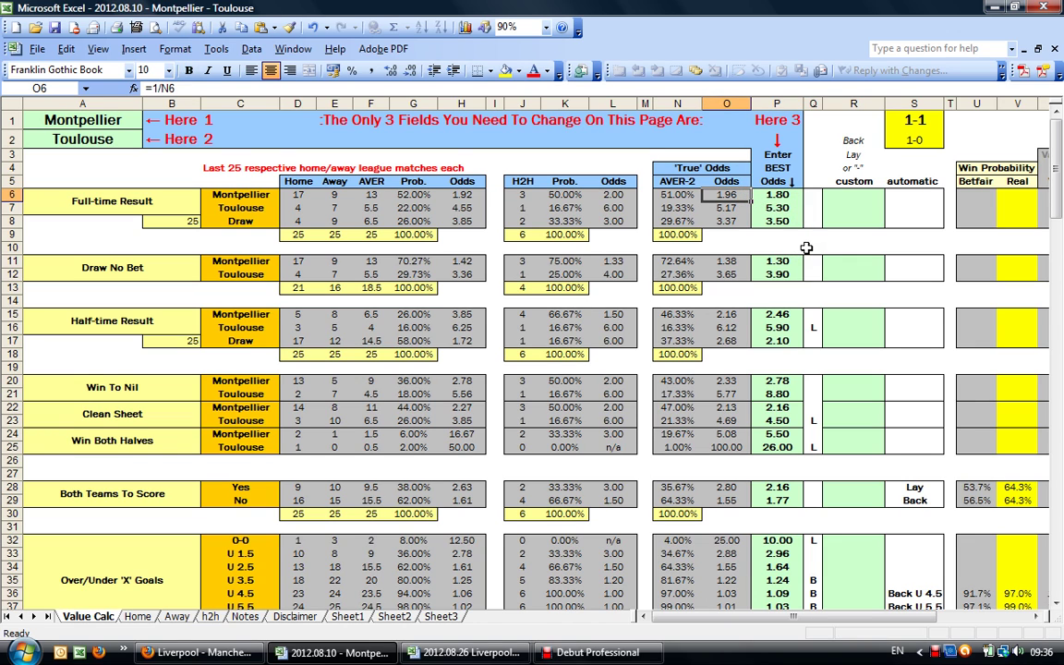
left_click(793, 222)
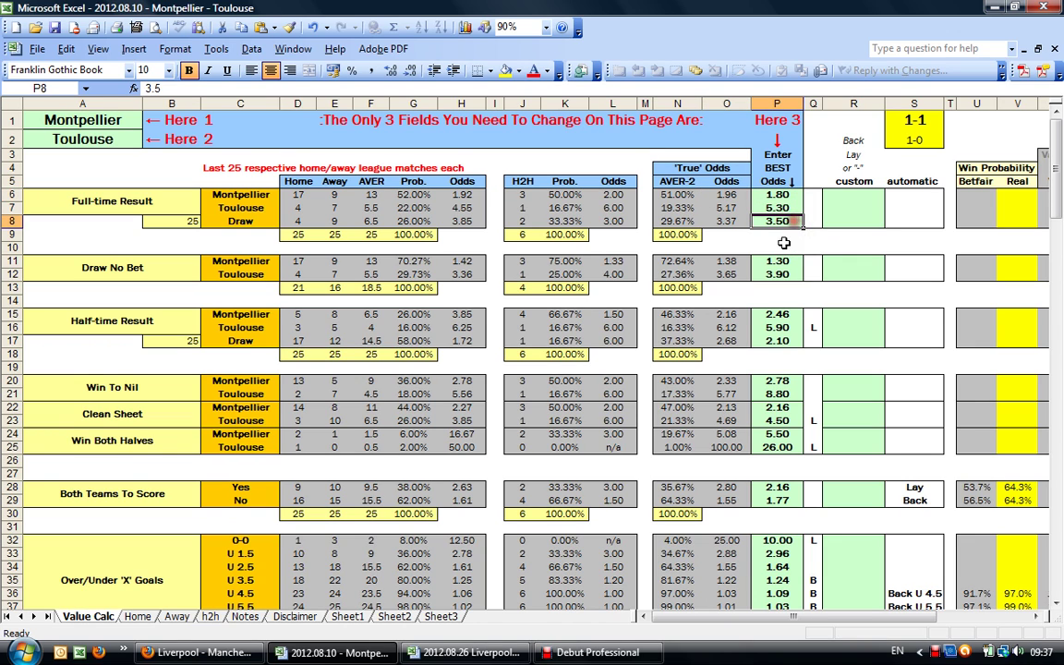
left_click(709, 222)
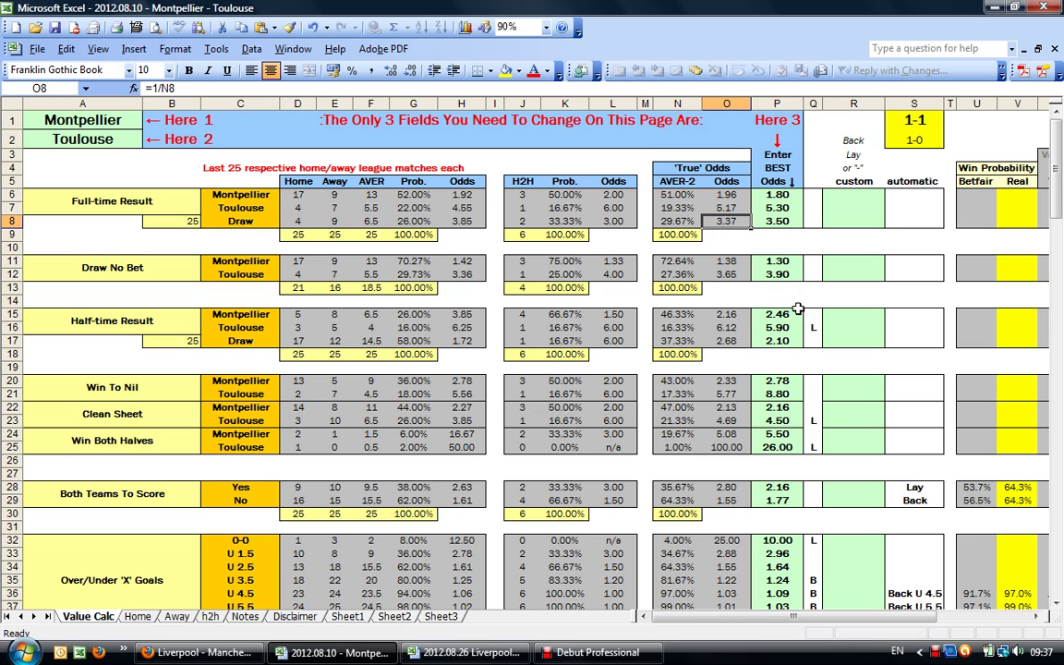
left_click(762, 407)
left_click(1058, 602)
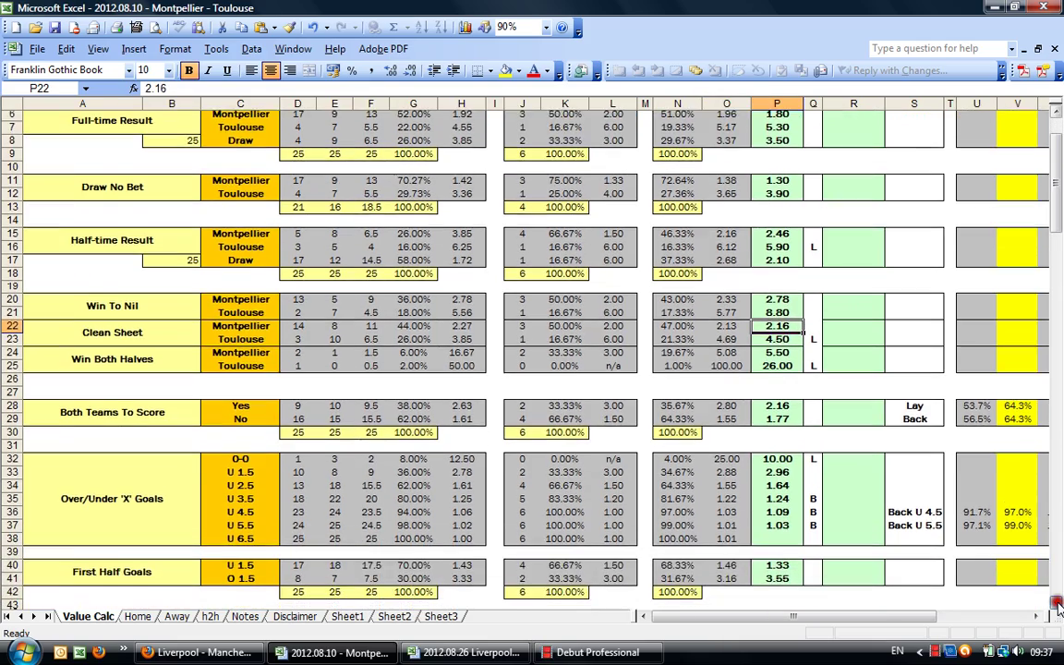
left_click(1058, 602)
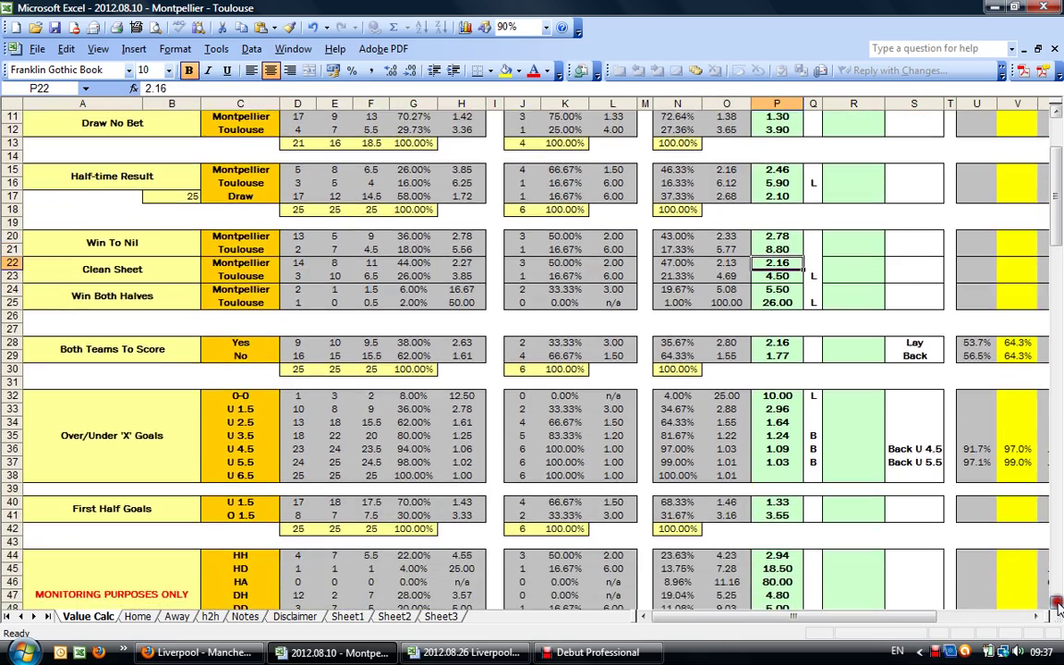
left_click(1058, 603)
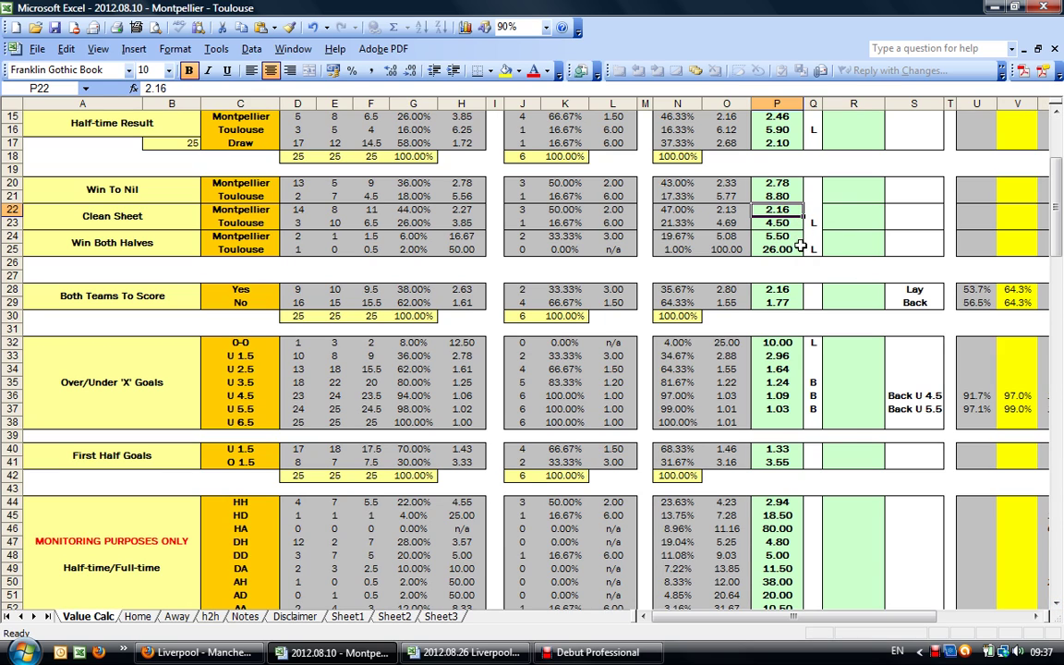
left_click(708, 210)
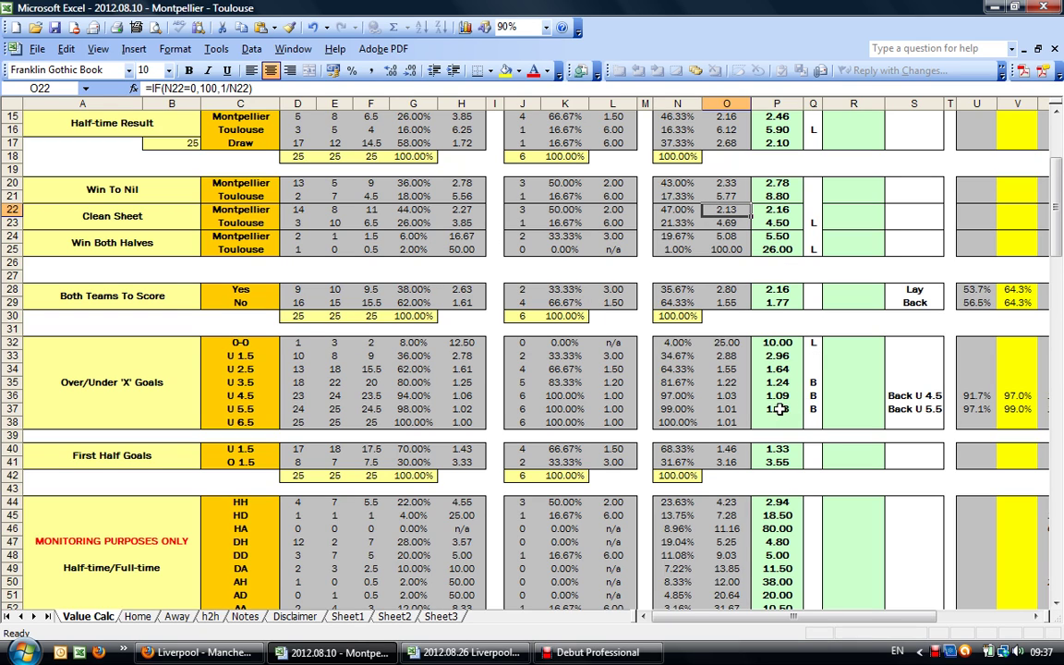
left_click_drag(781, 410, 729, 397)
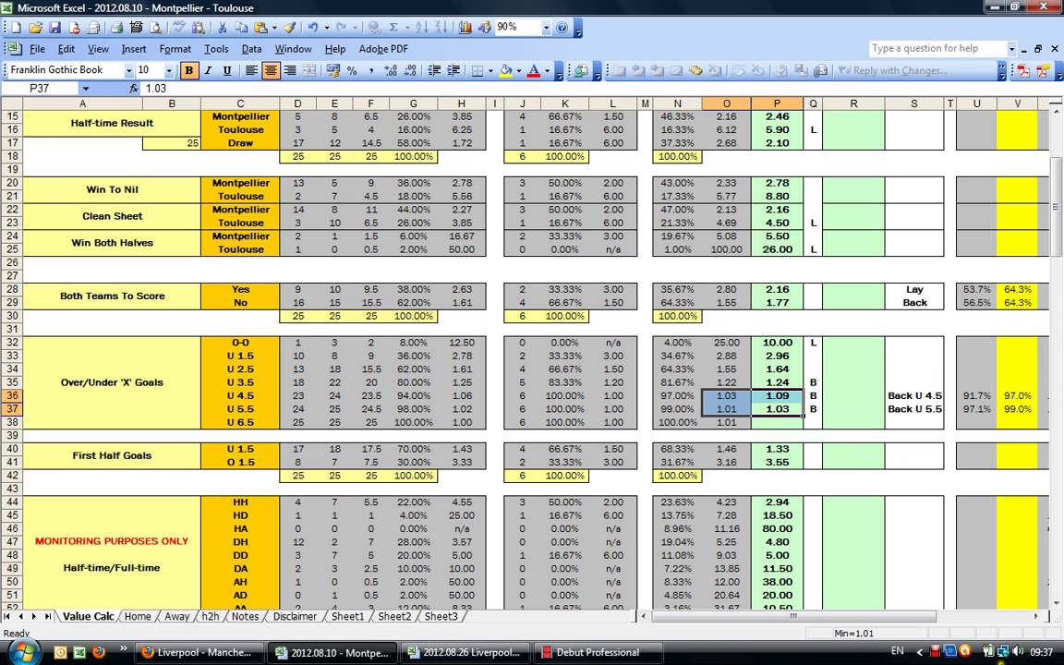
scroll(933, 559, "right", 1)
scroll(924, 531, "right", 1)
scroll(919, 511, "right", 1)
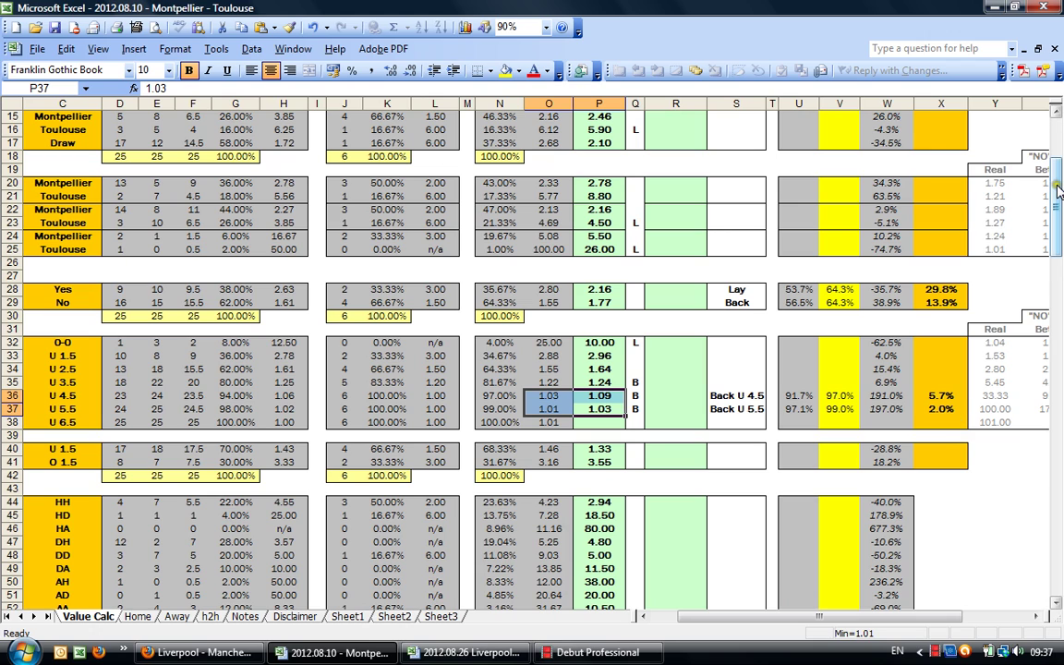
left_click_drag(1060, 191, 1060, 296)
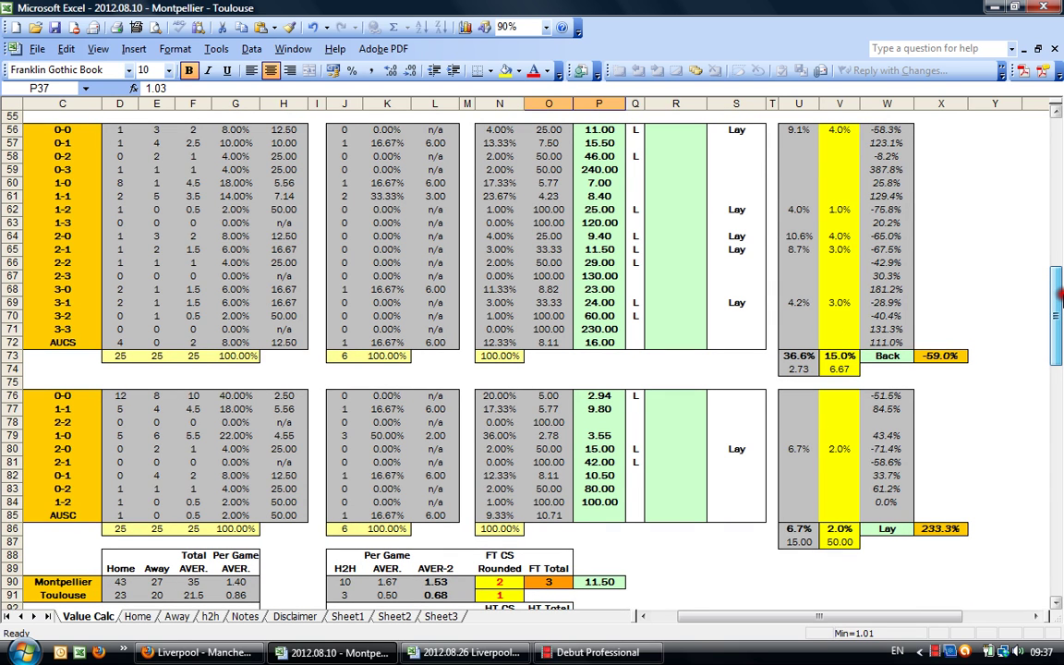
left_click_drag(1060, 293, 1060, 120)
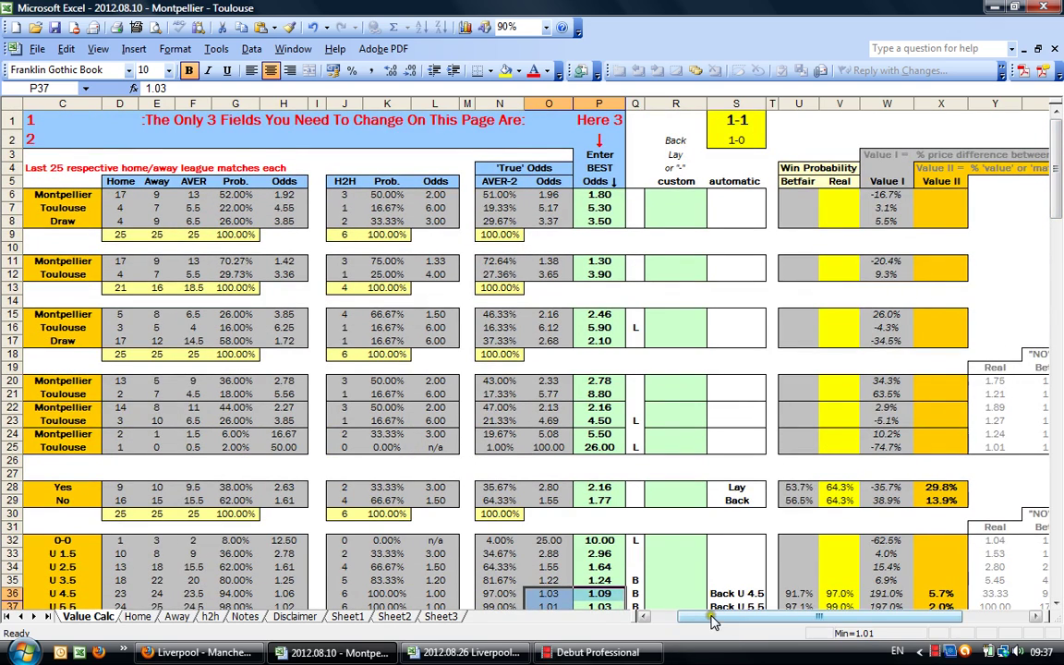
left_click_drag(712, 620, 689, 622)
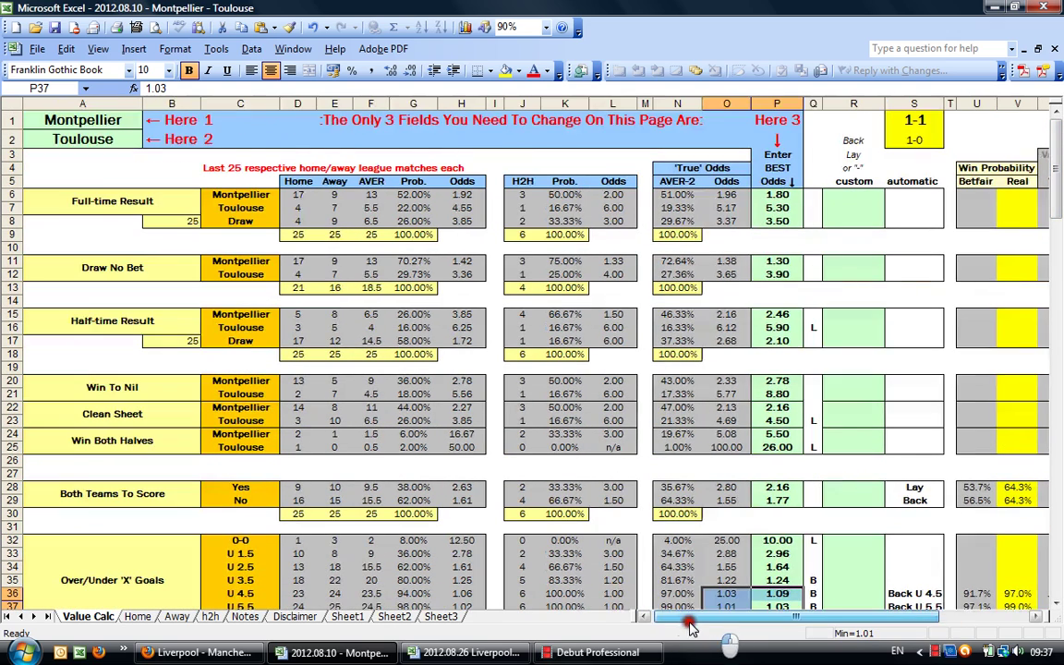
left_click(76, 155)
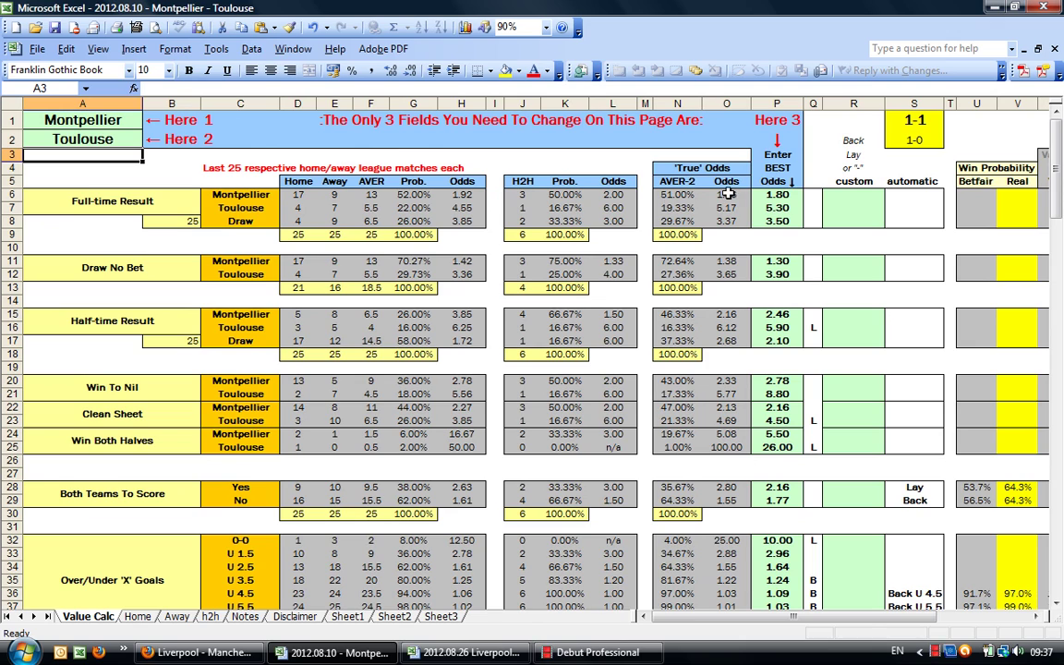
mouse_move(729, 194)
left_mouse_down()
mouse_move(730, 277)
mouse_move(772, 273)
left_mouse_up()
left_click_drag(739, 314, 750, 343)
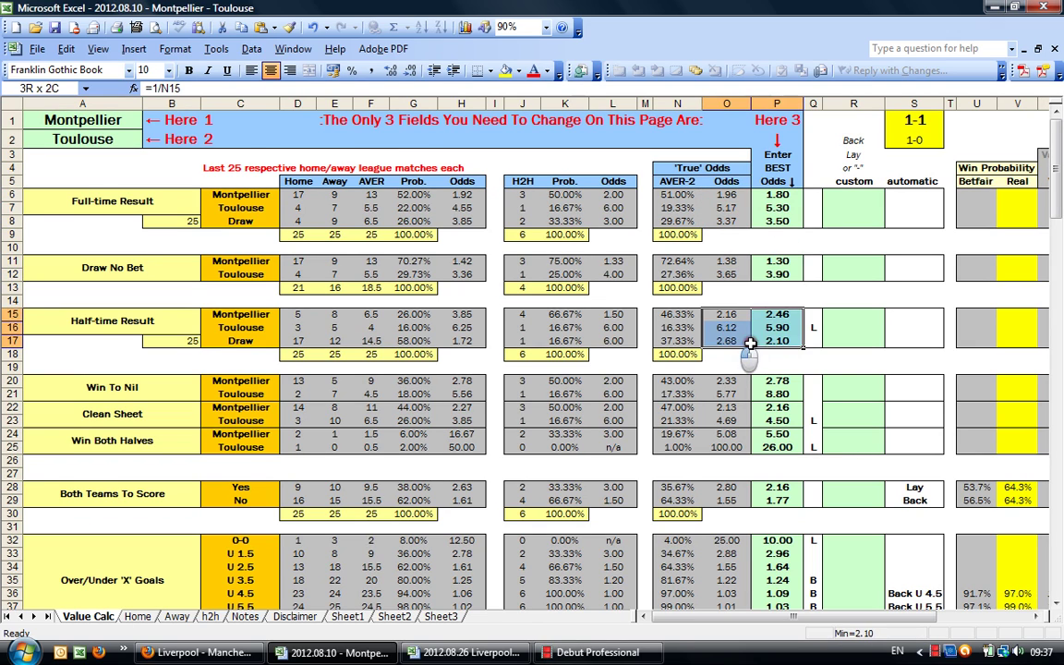
In the Liverpool–Man City workbook, compare true and best full-time and draw no bet odds, then show the Start sheet
left_click(467, 654)
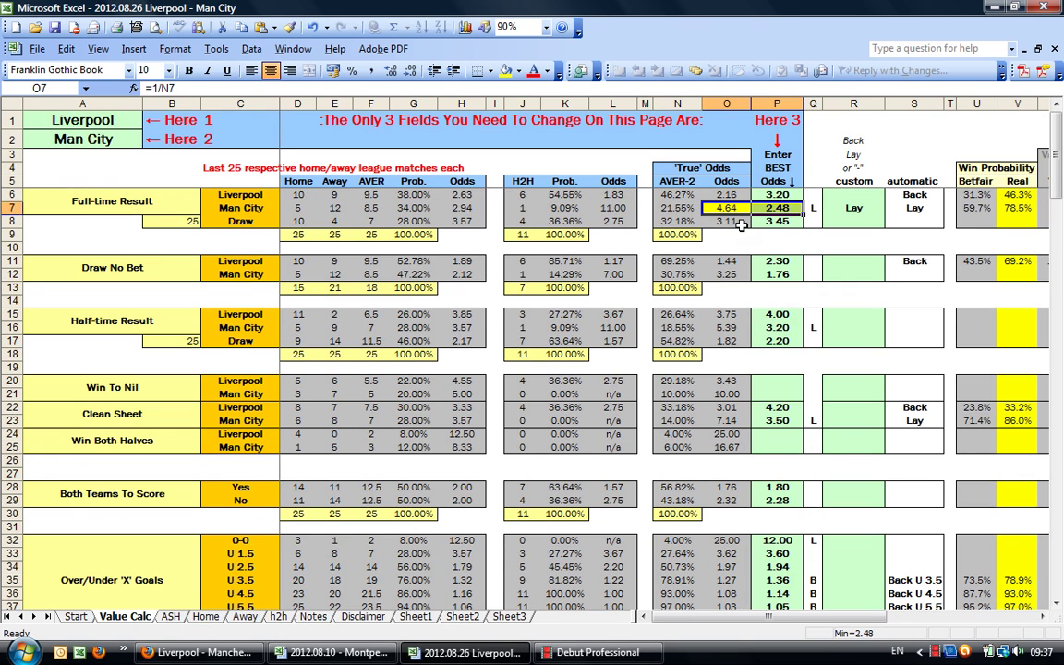
left_click_drag(732, 227, 732, 195)
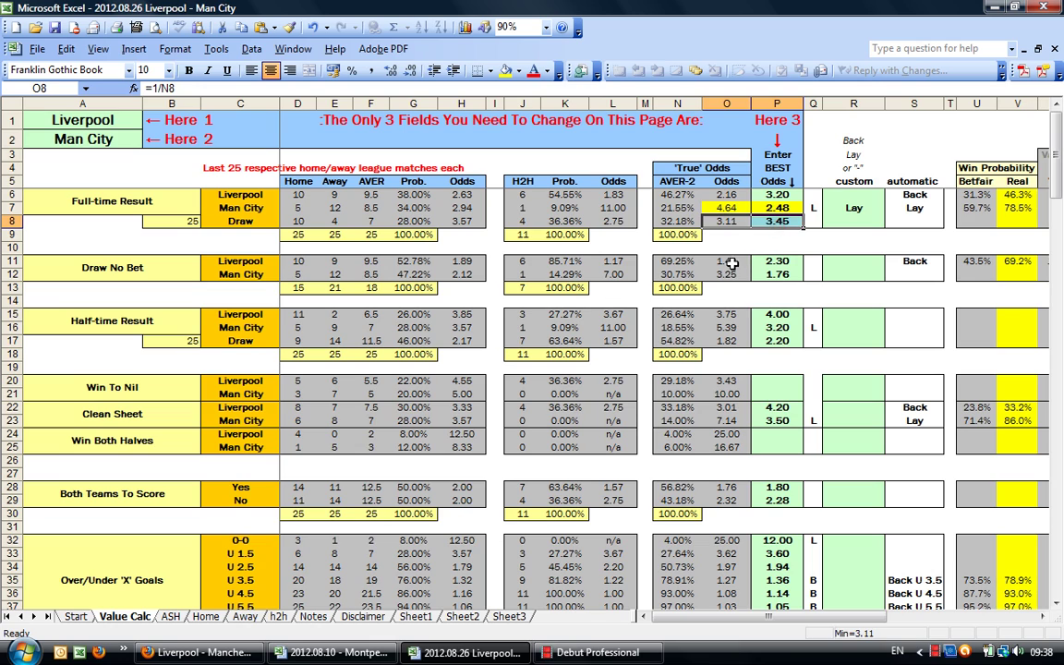
left_click(739, 262)
left_click_drag(739, 261, 766, 262)
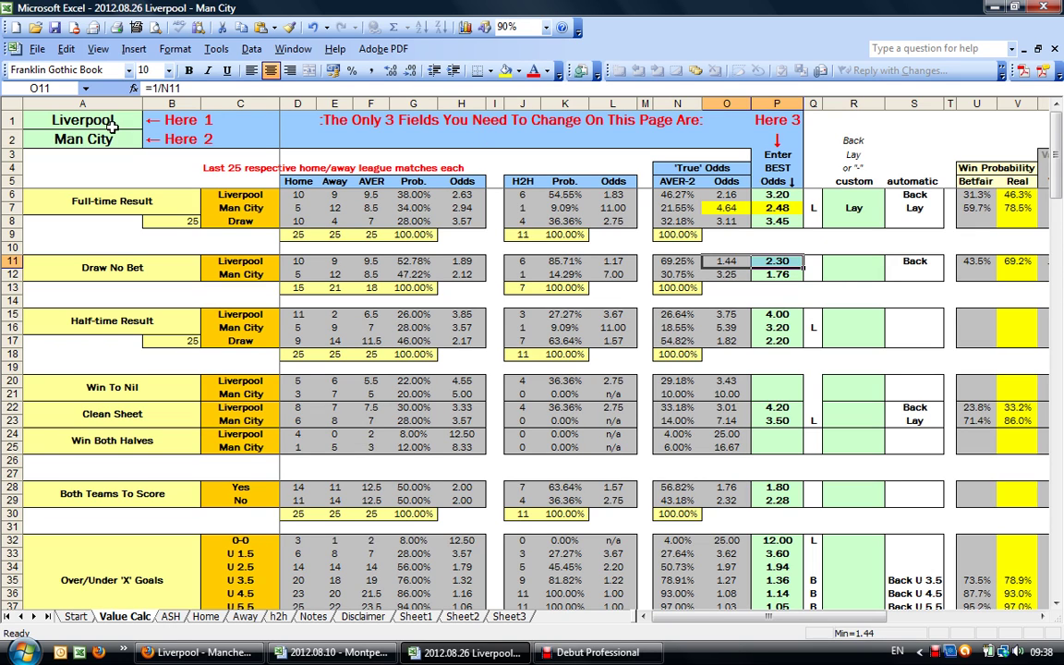
left_click(76, 616)
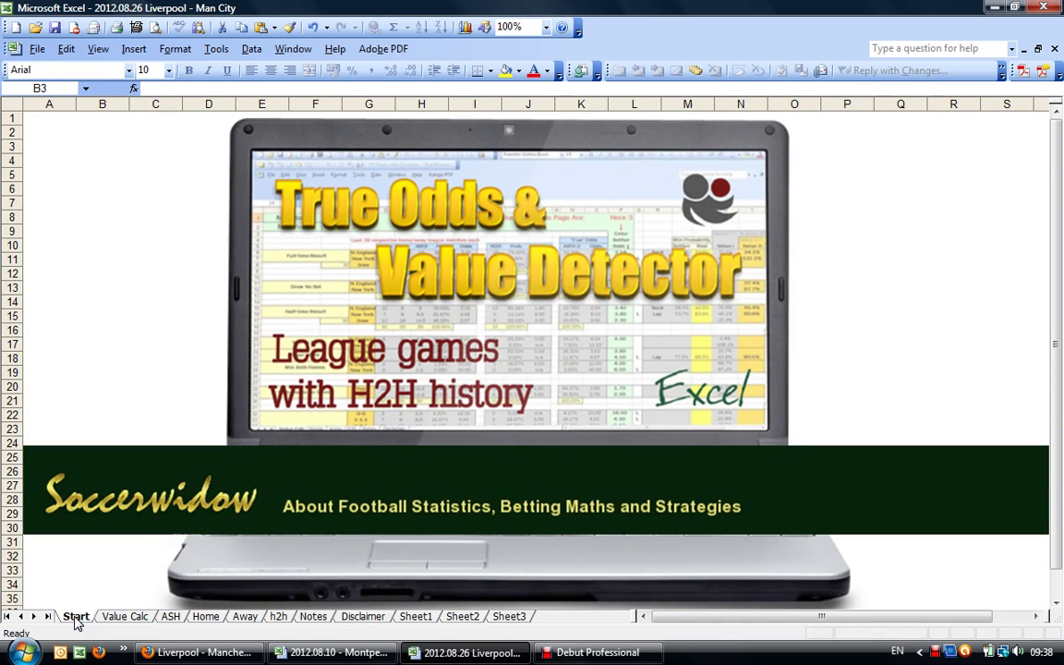